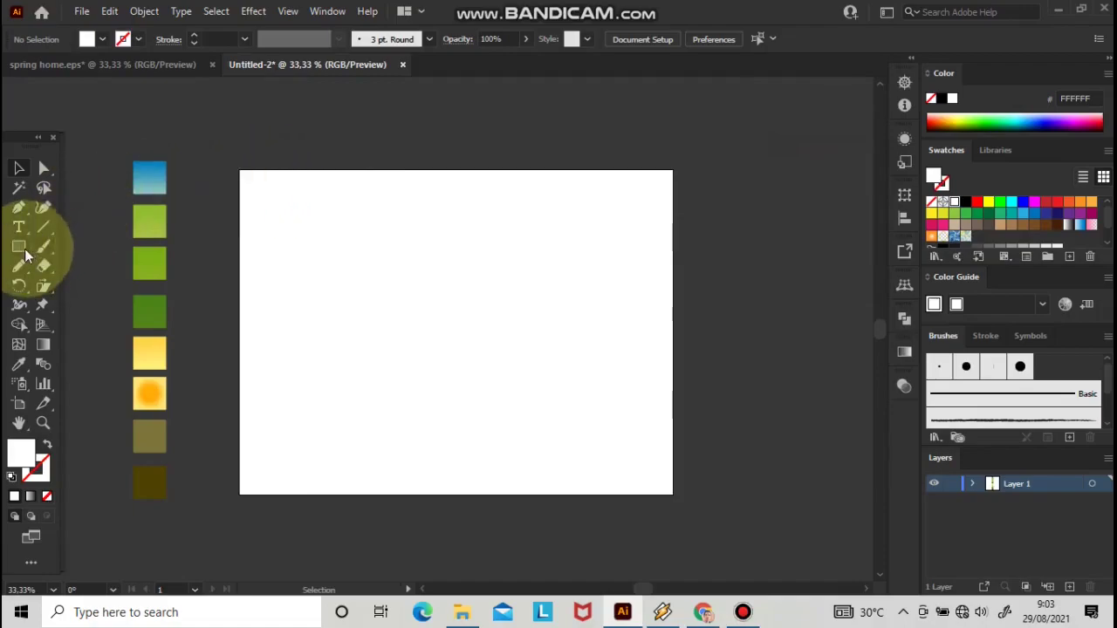
- Draw a rectangle covering the artboard and fill it with the blue swatch's gradient, running vertically from blue at the top to white below
left_click_drag(240, 170, 673, 491)
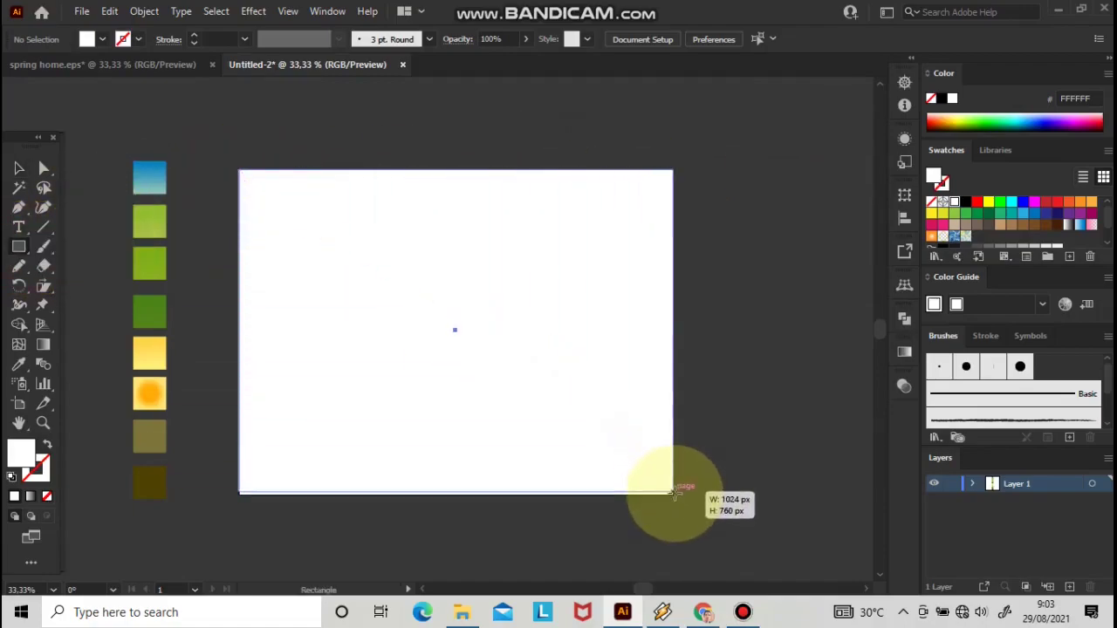
key("i")
left_click(164, 167)
key("g")
left_click_drag(494, 442, 498, 188)
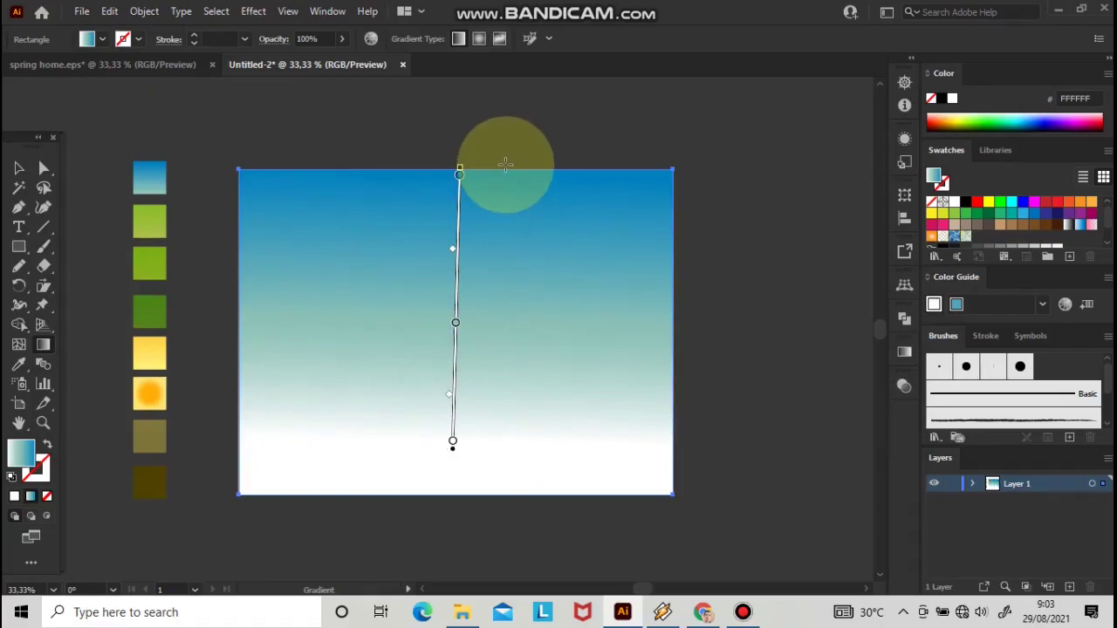
- Add a new layer, lock Layer 1 and draw the first circle of a cloud on the artboard
left_click(1070, 586)
left_click(951, 501)
left_click_drag(19, 247, 92, 286)
left_click_drag(497, 295, 482, 348)
- Build up the cloud with overlapping circles of varying size on the right half of the artboard
left_click(20, 167)
key("ctrl+plus")
key("ctrl+minus")
left_click(512, 280)
left_click_drag(411, 375, 512, 338)
left_click_drag(470, 349, 535, 350, "alt")
left_click(531, 286)
left_click(537, 309)
left_click(504, 306)
left_click_drag(508, 307, 504, 309)
mouse_move(397, 325)
left_mouse_down()
mouse_move(391, 334)
mouse_move(410, 348)
left_mouse_up()
left_click(19, 246)
left_click_drag(524, 336, 563, 371)
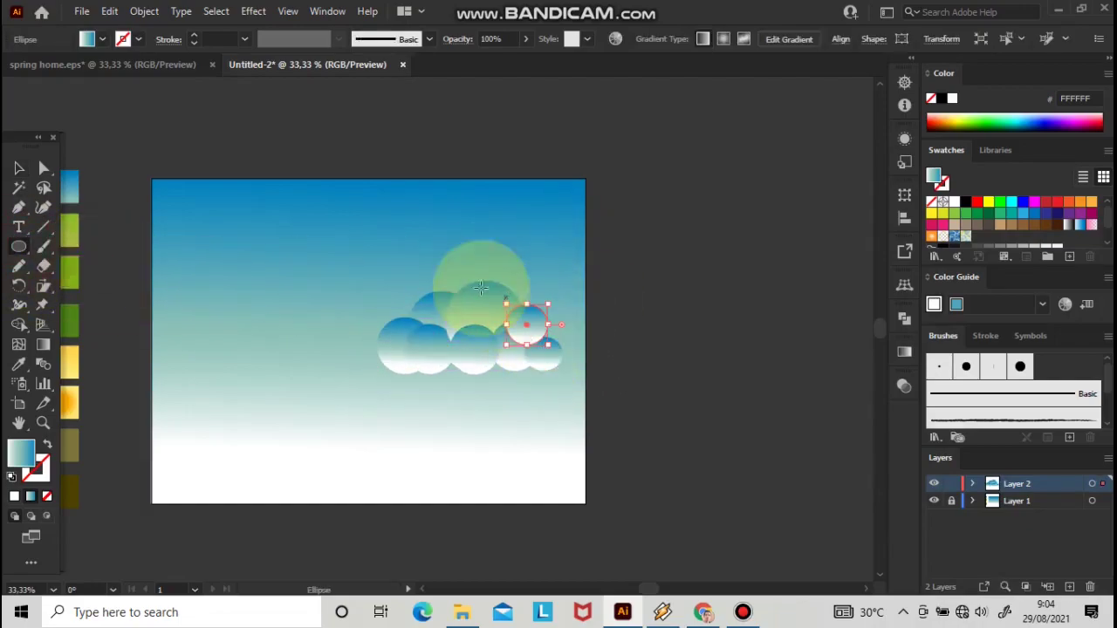
- Unite all the overlapping cloud circles into a single shape with Pathfinder
left_click(18, 168)
left_click(553, 175)
left_click_drag(618, 185, 349, 384)
left_click(904, 319)
left_click(715, 356)
left_click(860, 311)
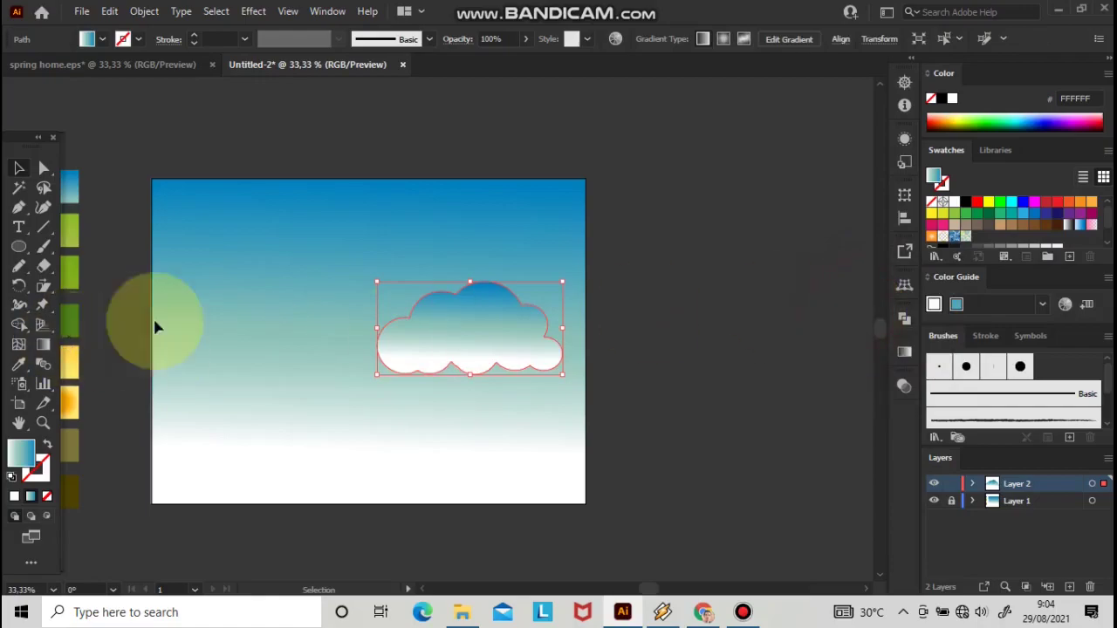
- Set the cloud's blend mode to Lighten and redirect its gradient vertically, white at the top and fading into the sky below
left_click(768, 403)
left_click(766, 194)
left_click(859, 377)
left_click(42, 344)
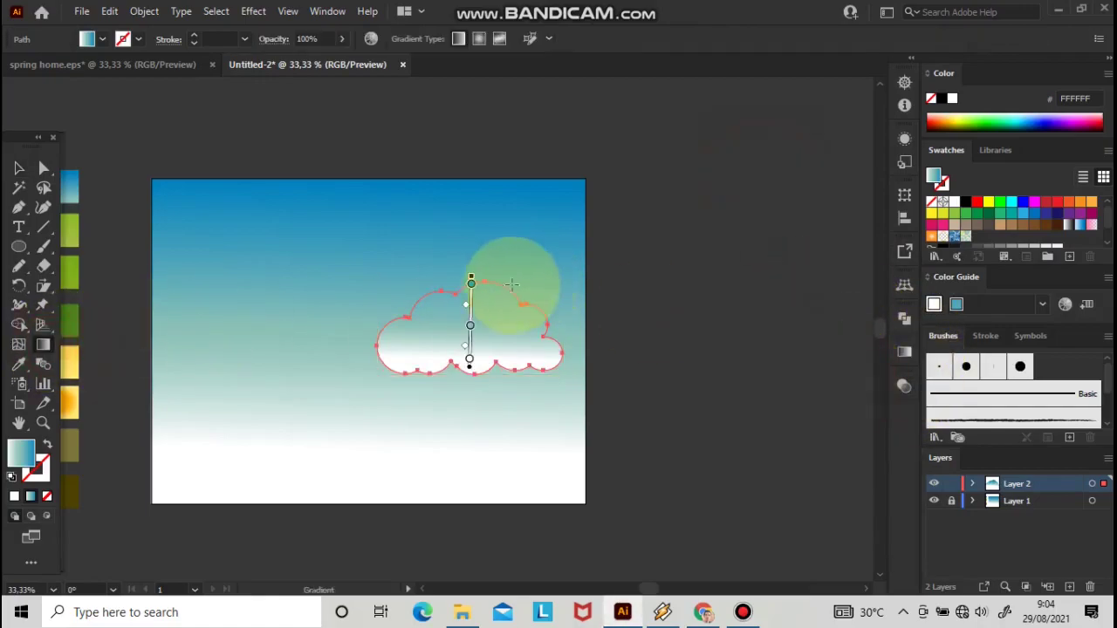
left_click_drag(468, 275, 471, 437)
left_click(18, 167)
left_click(212, 122)
- Scale the cloud down slightly and move it toward the artboard's right edge
key("ctrl+plus")
left_click(553, 316)
left_click_drag(624, 257, 591, 280)
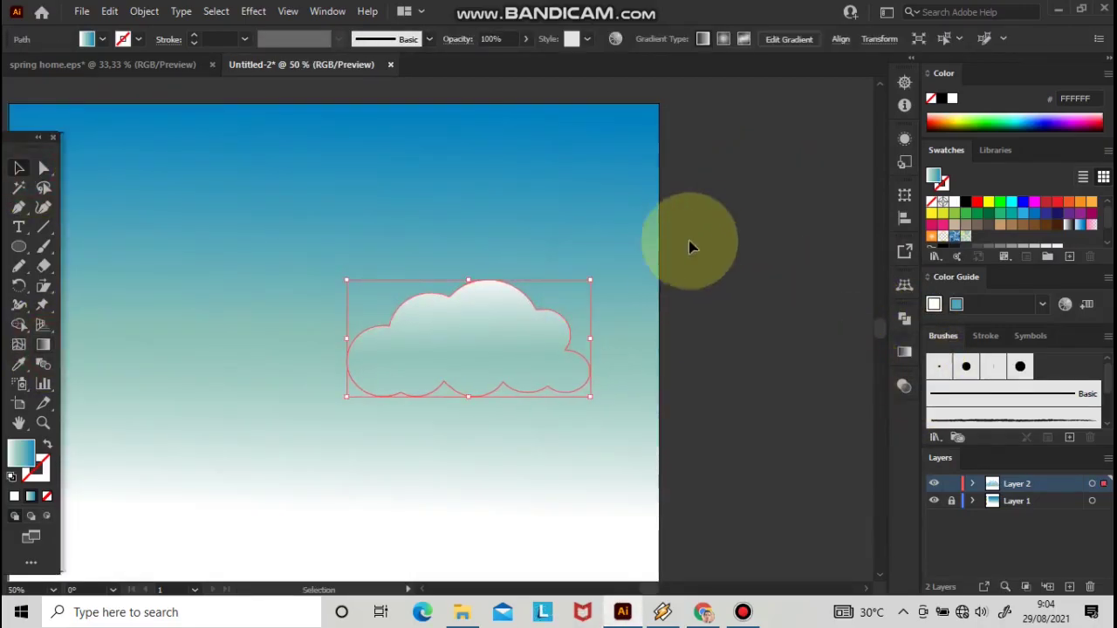
left_click(675, 247)
key("ctrl+minus")
key("ctrl+minus")
left_click_drag(488, 336, 516, 336)
left_click(644, 251)
- Draw overlapping ellipses for a second cloud left of the first one
key("l")
left_click_drag(322, 264, 370, 314)
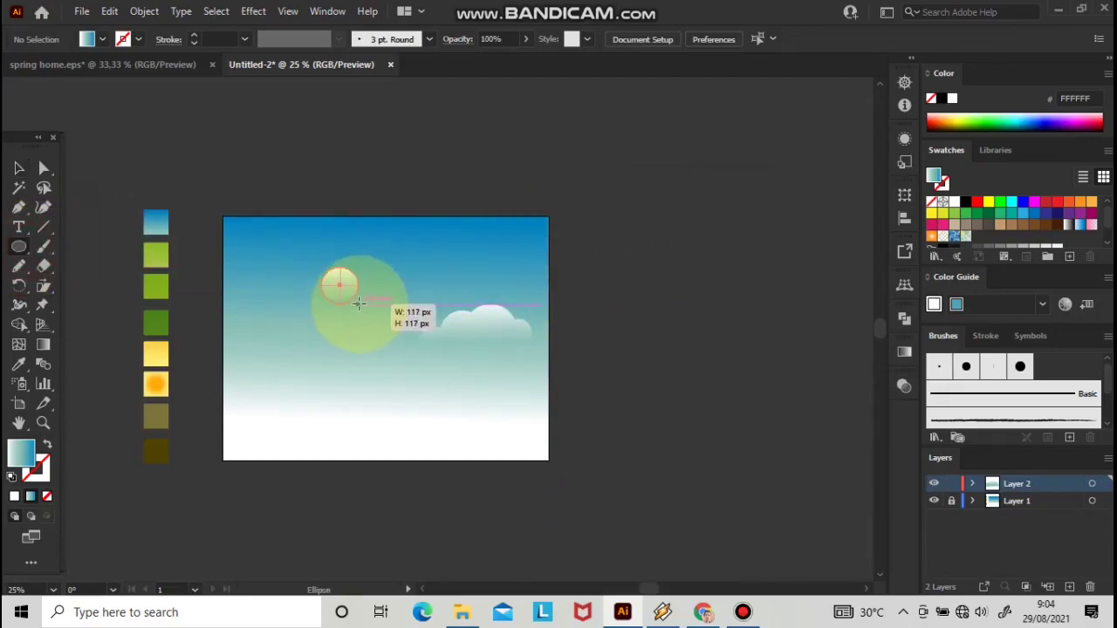
key("ctrl+plus")
left_click_drag(498, 322, 414, 373)
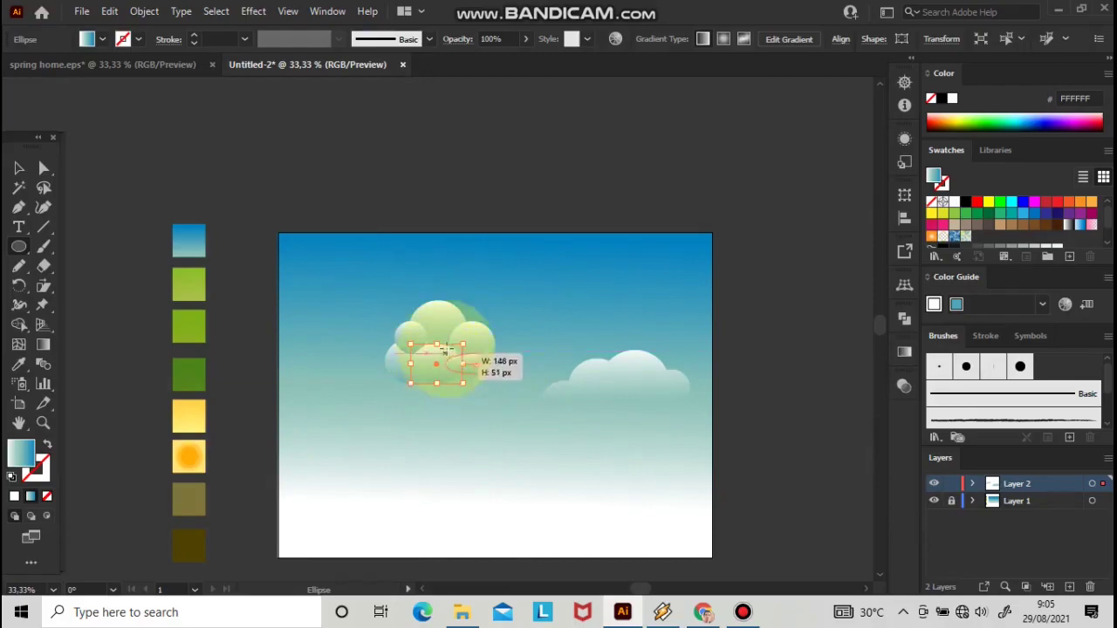
left_click_drag(445, 351, 449, 339)
- Unite the second cloud's ellipses into one shape with Pathfinder
key("v")
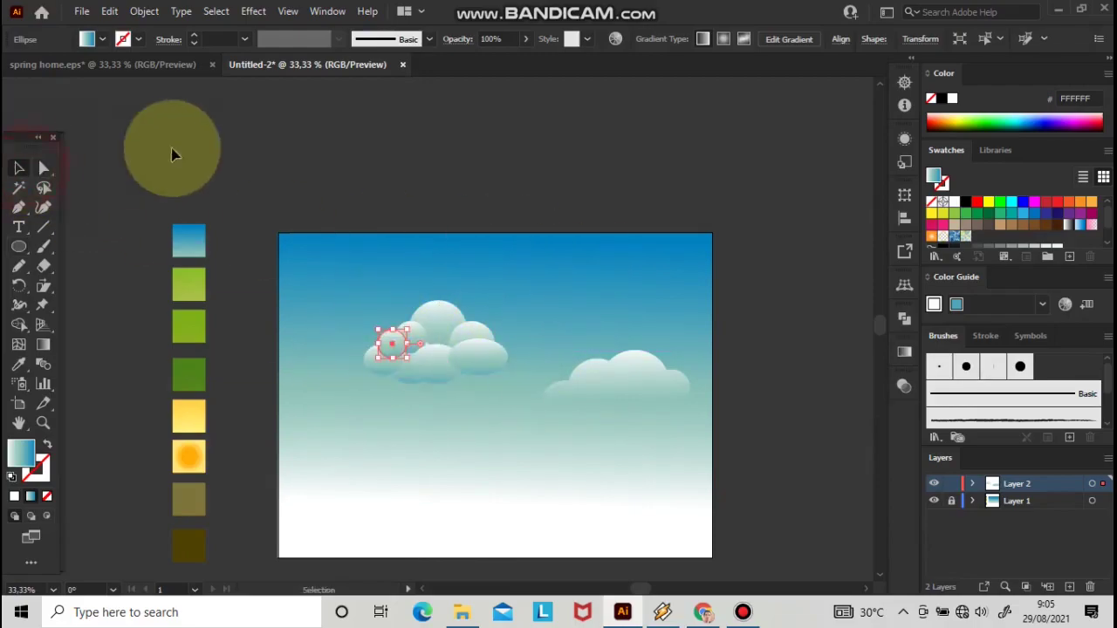
left_click_drag(351, 280, 541, 379)
left_click(714, 355)
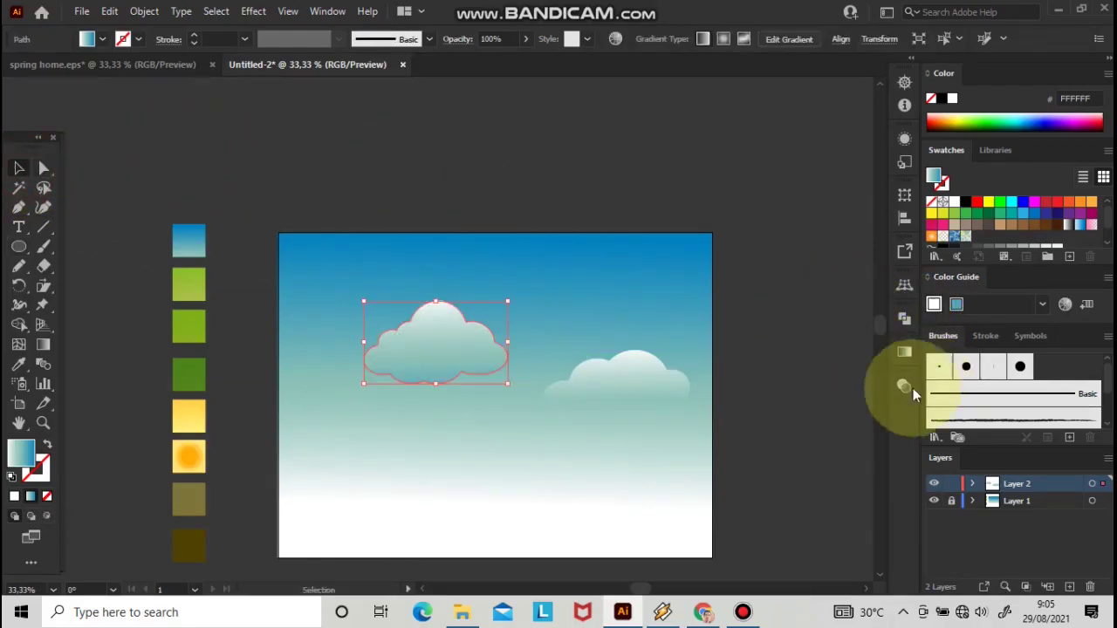
- Set the second cloud's blend mode to Lighten and stretch its gradient vertically beyond the shape, white at the top
left_click(904, 386)
left_click(746, 403)
left_click(753, 179)
left_click(43, 344)
left_click_drag(456, 279, 464, 429)
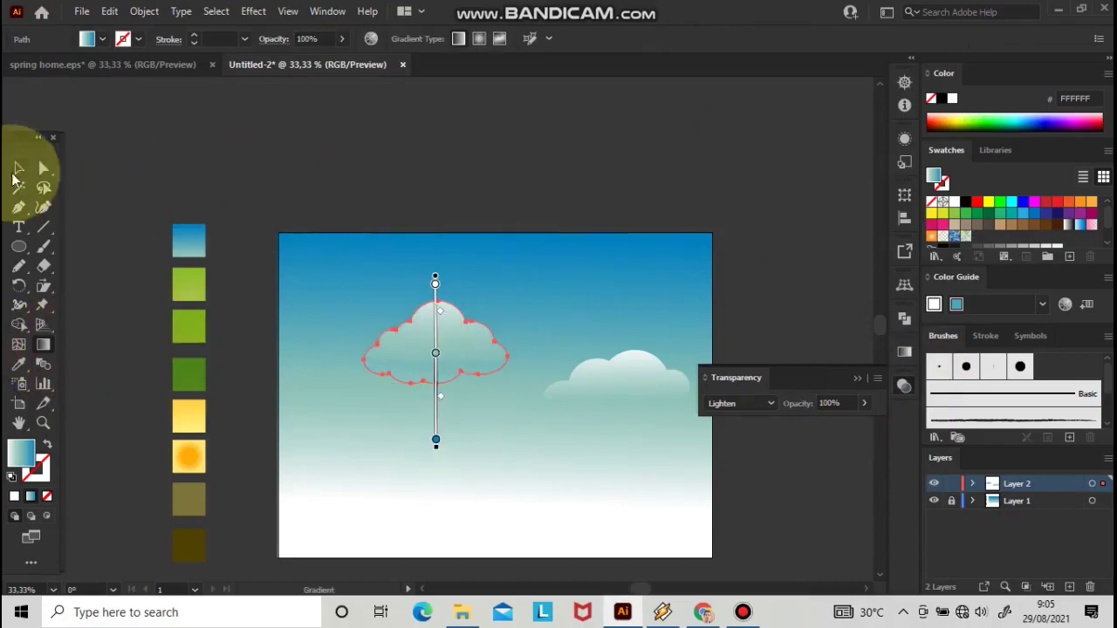
- Move the second cloud right and slightly down, next to the first cloud
left_click(18, 169)
left_click(140, 133)
left_click(857, 378)
left_click_drag(470, 325, 532, 347)
left_click(613, 228)
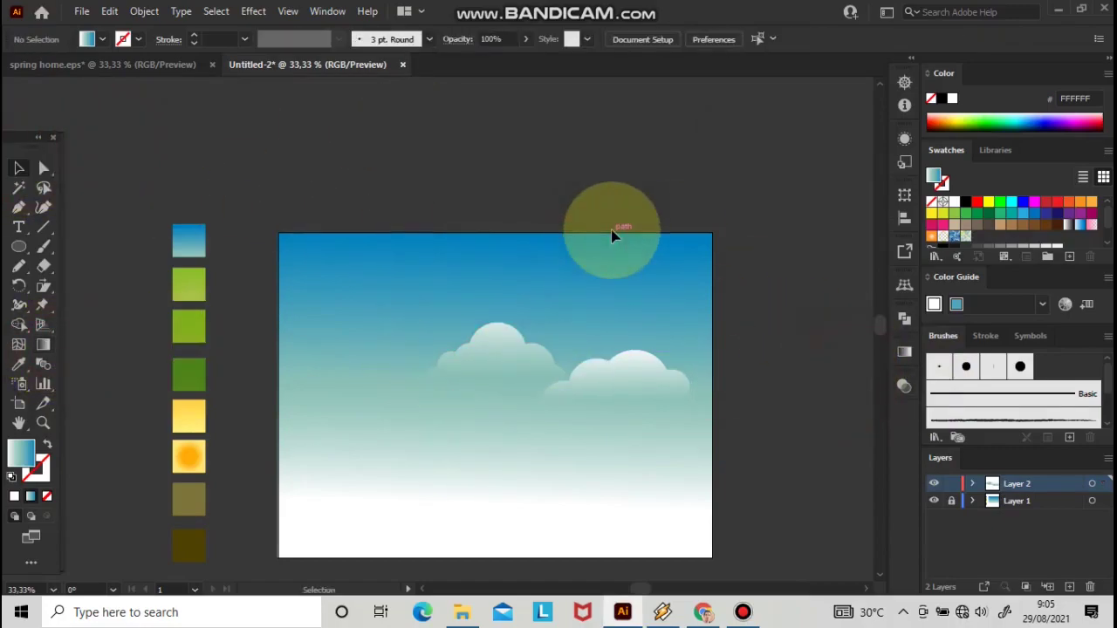
- Draw overlapping ellipses for a third cloud at the artboard's left edge
key("l")
mouse_move(291, 369)
left_mouse_down()
mouse_move(341, 360)
mouse_move(308, 347)
left_mouse_up()
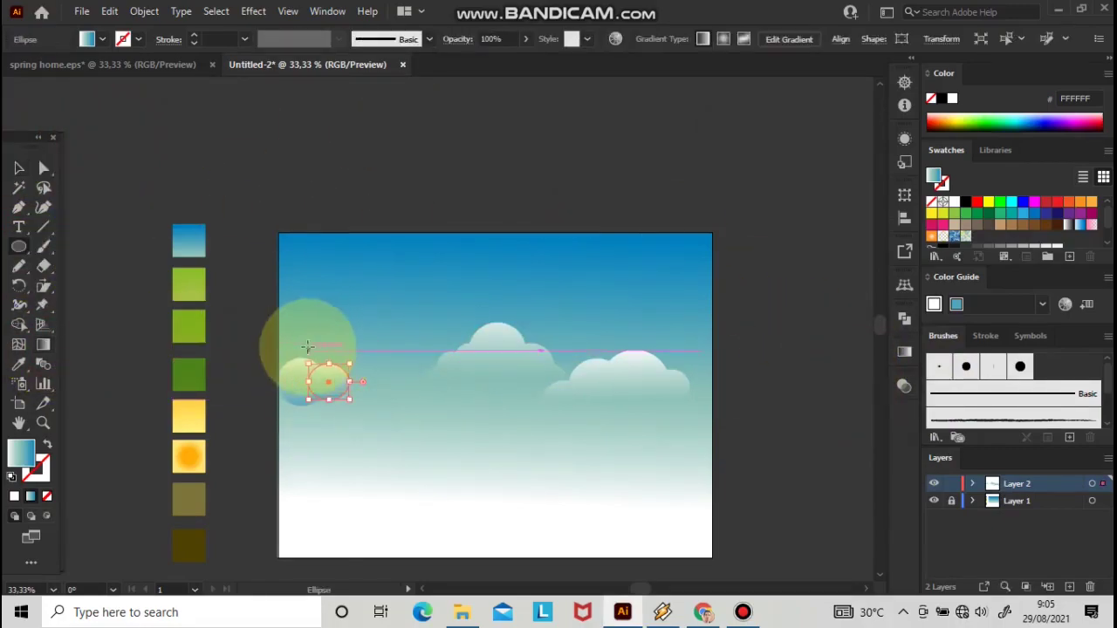
left_click_drag(326, 390, 324, 387)
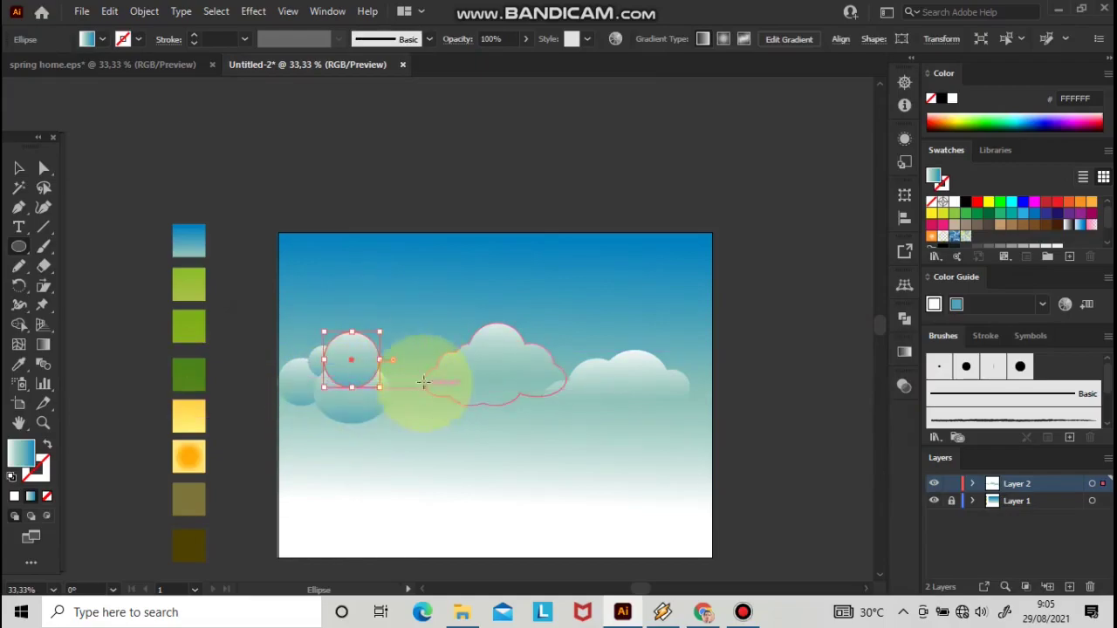
- Unite the third cloud's ellipses into one shape with Pathfinder
left_click(18, 168)
left_click_drag(274, 305, 434, 425)
left_click(905, 320)
left_click(715, 356)
left_click(904, 321)
- Give the third cloud a vertical gradient with white at the top and set its blend mode to Lighten
left_click(43, 345)
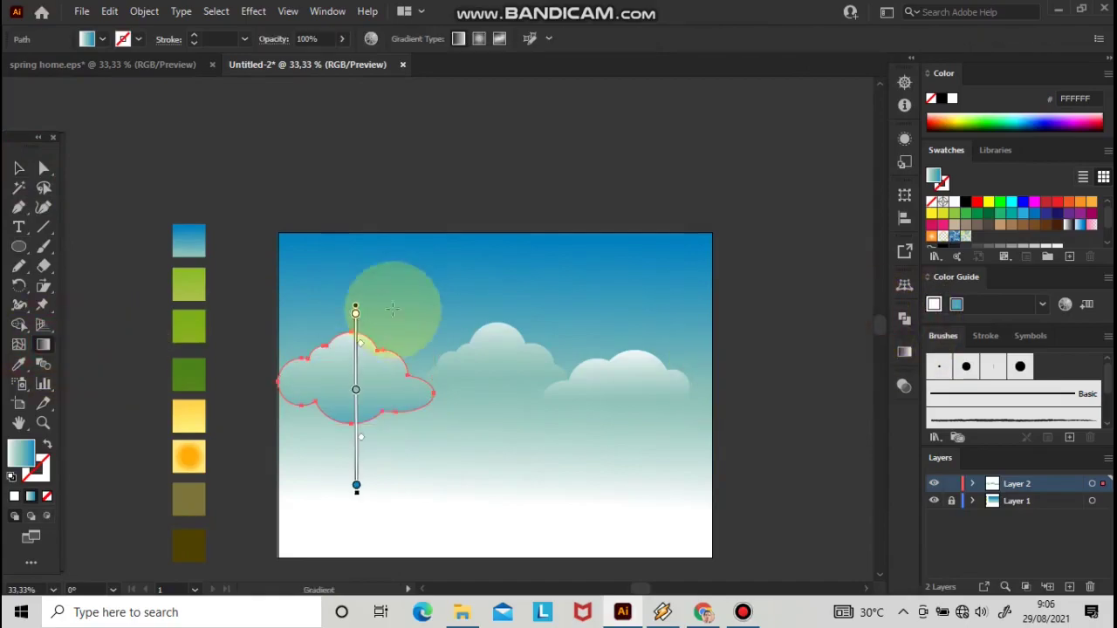
left_click_drag(389, 300, 389, 461)
left_click(19, 168)
left_click(904, 386)
left_click(740, 402)
left_click(768, 177)
left_click(876, 377)
left_click(43, 345)
left_click_drag(402, 319, 402, 459)
- Move the third cloud slightly right and down, inside the artboard's left edge
left_click(20, 169)
left_click(246, 127)
left_click(426, 389)
left_click(769, 318)
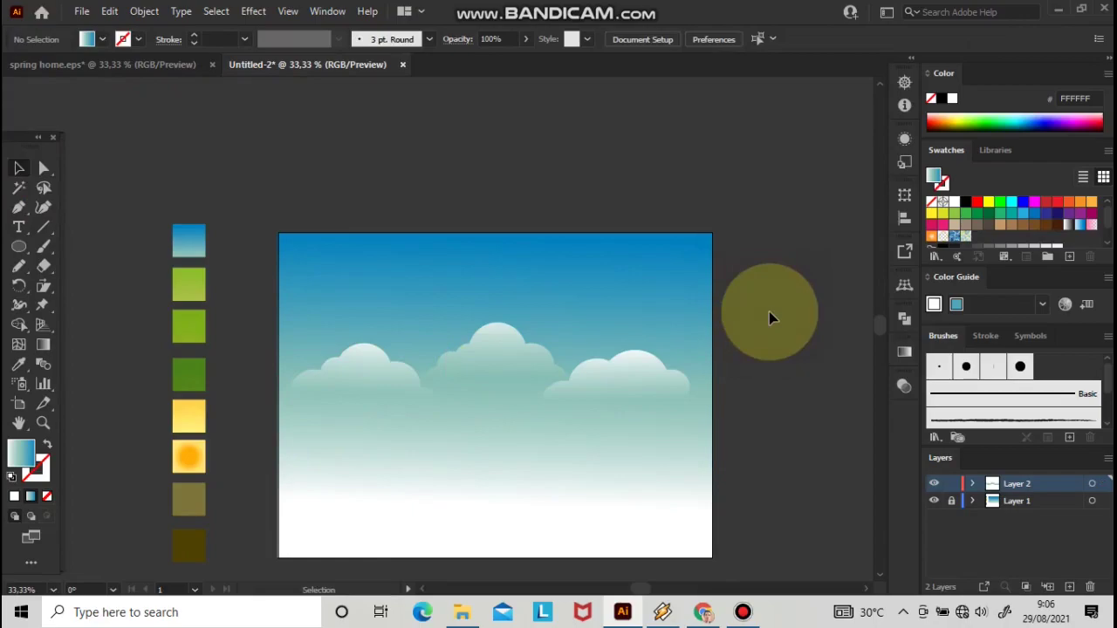
- Draw a row of large overlapping ellipses across the full artboard width, below the three clouds
key("l")
left_click_drag(460, 444, 535, 379)
left_click_drag(430, 406, 465, 449)
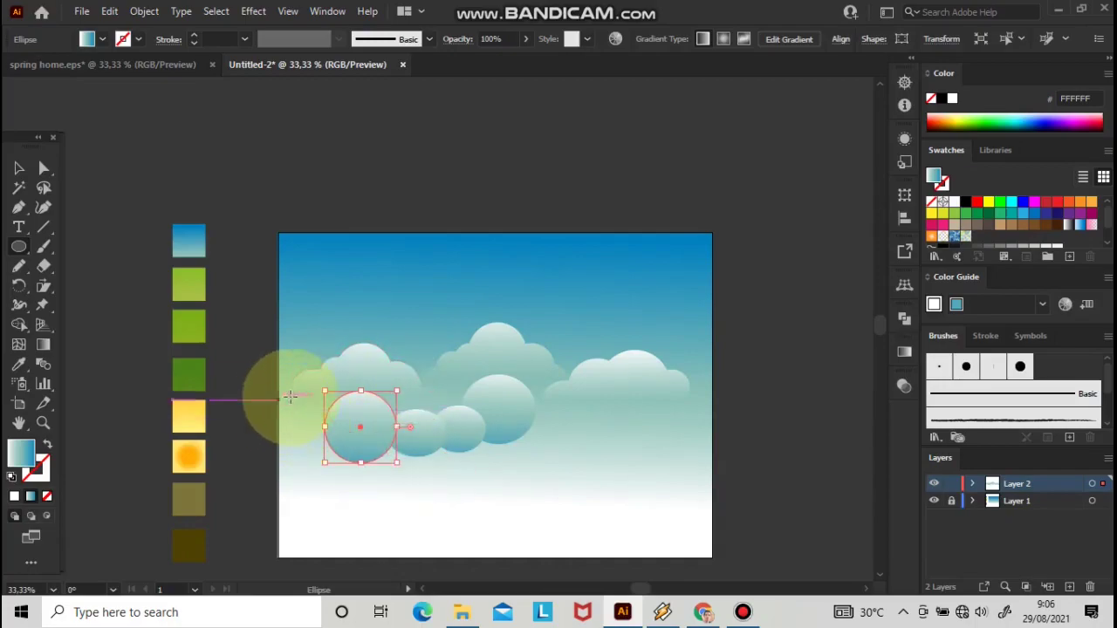
left_click_drag(281, 402, 345, 476)
left_click_drag(628, 403, 685, 406)
- Move the three finished clouds up, clear of the row of ellipses
left_click(25, 174)
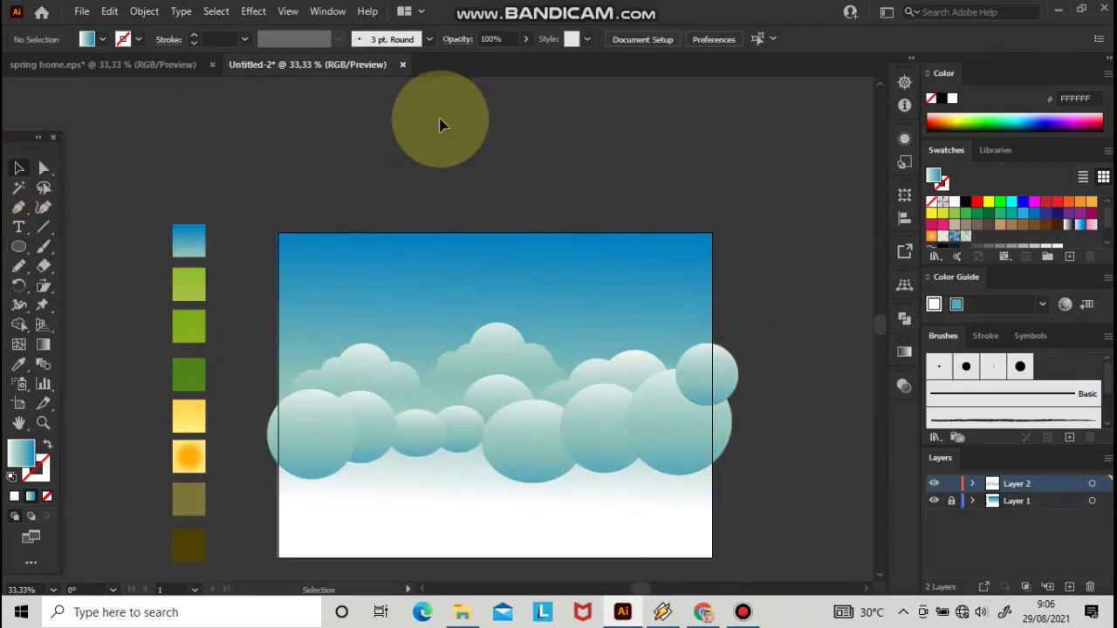
left_click(645, 370)
left_click(505, 349, "shift")
left_click(376, 367, "shift")
left_click_drag(511, 348, 511, 267)
left_click(783, 393)
- Select the whole row of ellipses and unite it into one front cloud bank with Pathfinder
left_click_drag(312, 525, 722, 403)
left_click(904, 352)
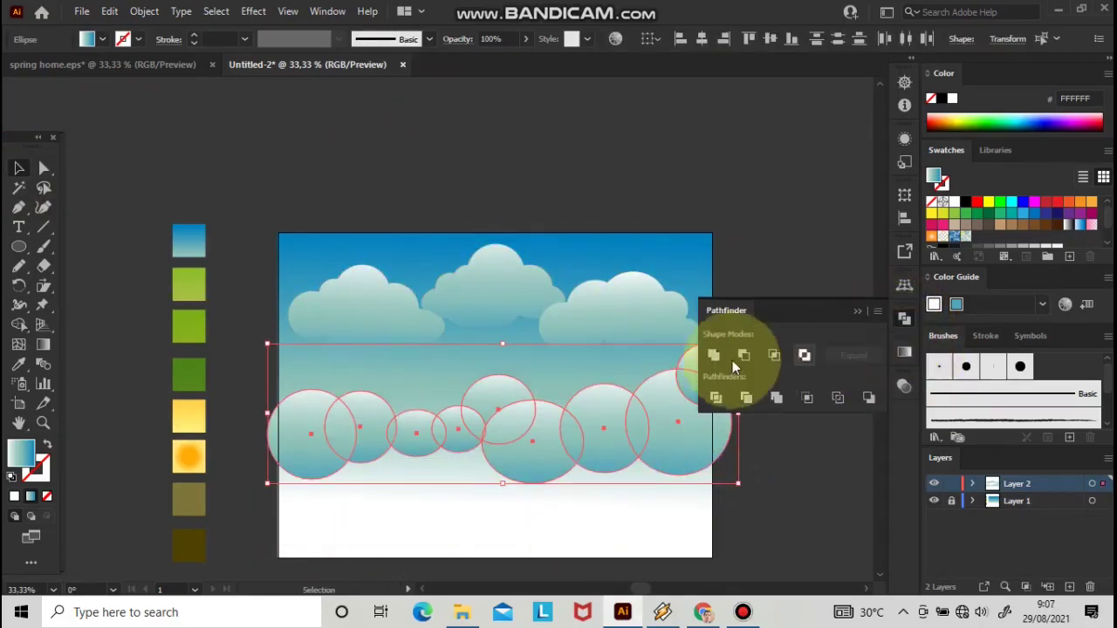
left_click(715, 390)
- Set the front cloud bank's blend mode to Lighten and extend its gradient vertically beyond the shape, white at the top
left_click(905, 385)
left_click(740, 403)
left_click(741, 172)
left_click(859, 378)
key("g")
left_click_drag(553, 331, 557, 578)
- Move the three clouds together back down so they rise just above the front cloud bank
key("v")
left_click(494, 138)
left_click(384, 144, "shift")
left_click(643, 169, "shift")
left_click_drag(644, 168, 637, 239)
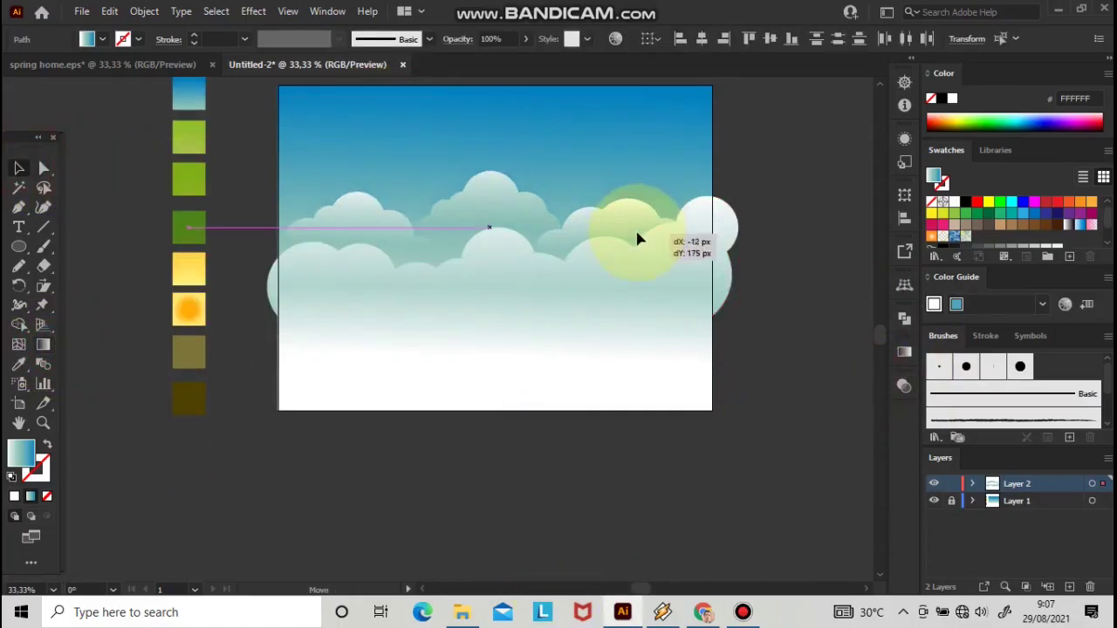
- Stretch the front cloud bank a little farther past the artboard's left edge and group all the clouds
left_click(604, 261)
left_click_drag(258, 257, 258, 260)
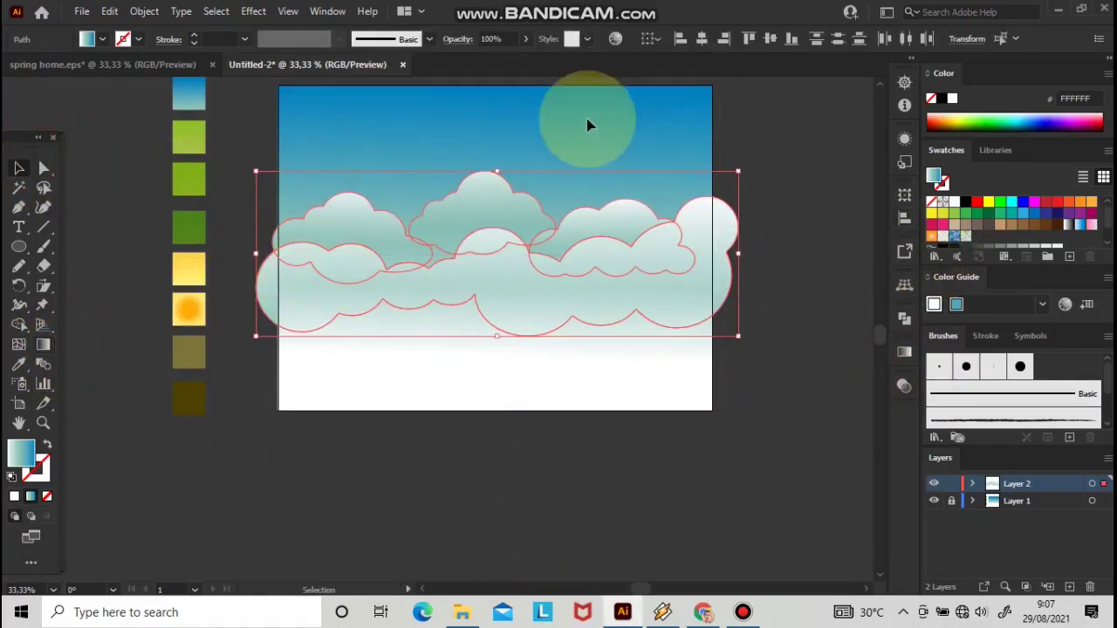
left_click(786, 281)
key("ctrl+minus")
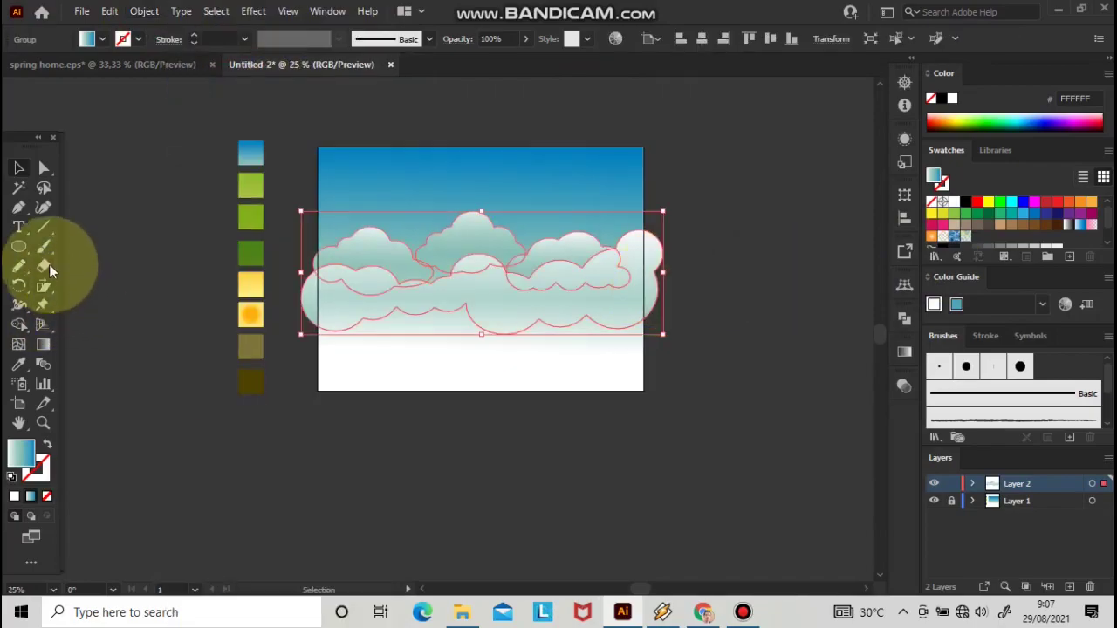
- Erase the parts of the cloud group that stick out beyond the artboard's left and right edges
left_click(50, 267)
left_click_drag(718, 181, 644, 370)
left_click_drag(267, 183, 317, 380)
left_click(19, 168)
left_click(125, 137)
key("ctrl+plus")
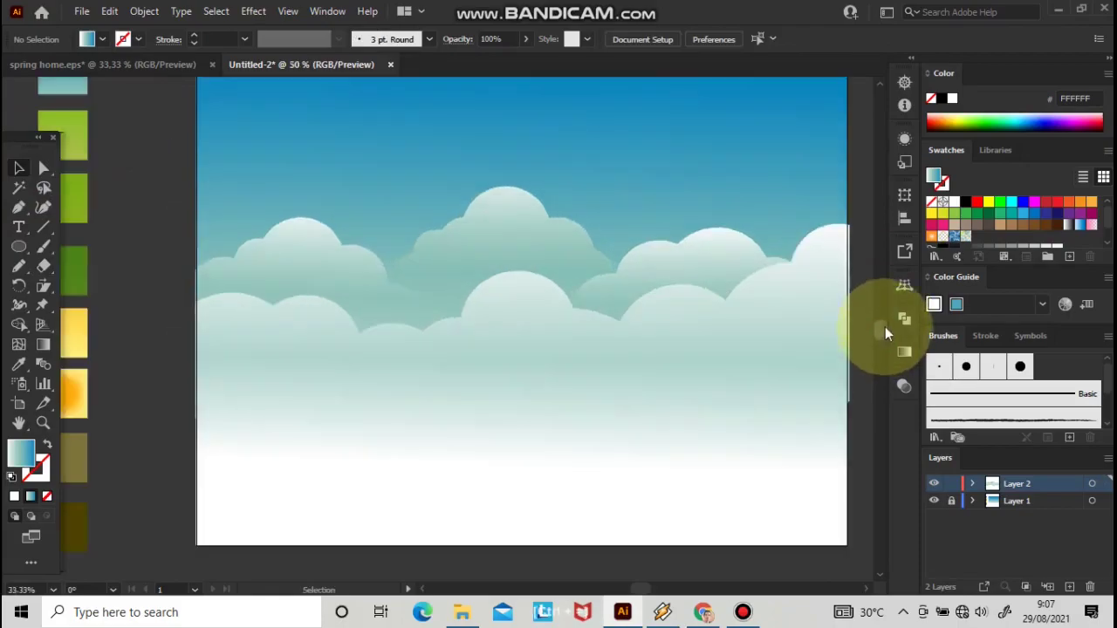
- Adjust the trimmed cloud group's side so that it lines up with the artboard's right edge
left_click(699, 300)
key("ctrl+plus")
key("ctrl+plus")
left_click_drag(872, 333, 745, 357)
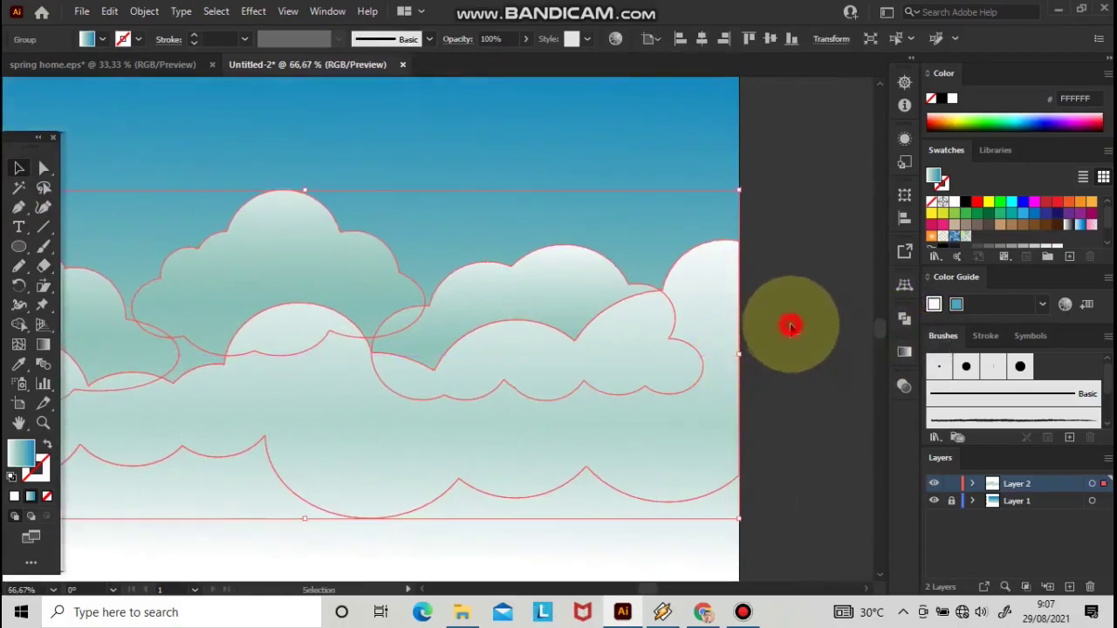
left_click(789, 326)
left_click_drag(172, 418, 529, 394)
key("ctrl+minus")
key("ctrl+minus")
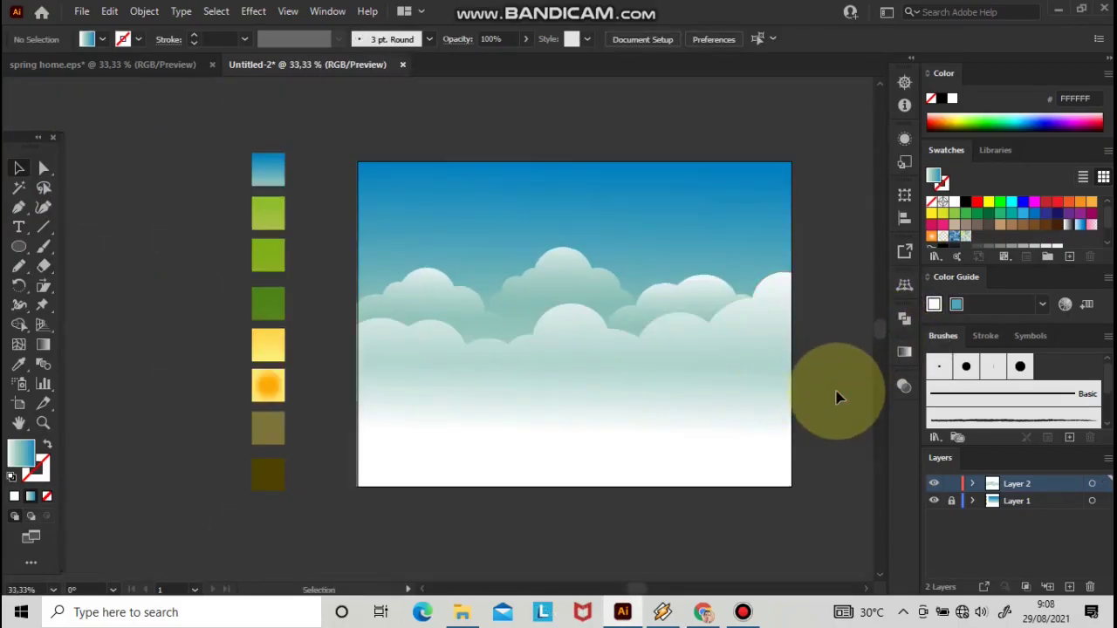
- Add a new layer above the clouds and lock Layer 2
left_click(1069, 587)
left_click(953, 499)
left_click(1051, 499)
left_click(1026, 480)
- Draw a closed, wavy hill outline across the lower part of the artboard with the Pencil tool
left_click_drag(637, 589, 643, 591)
key("ctrl+plus")
double_click(20, 267)
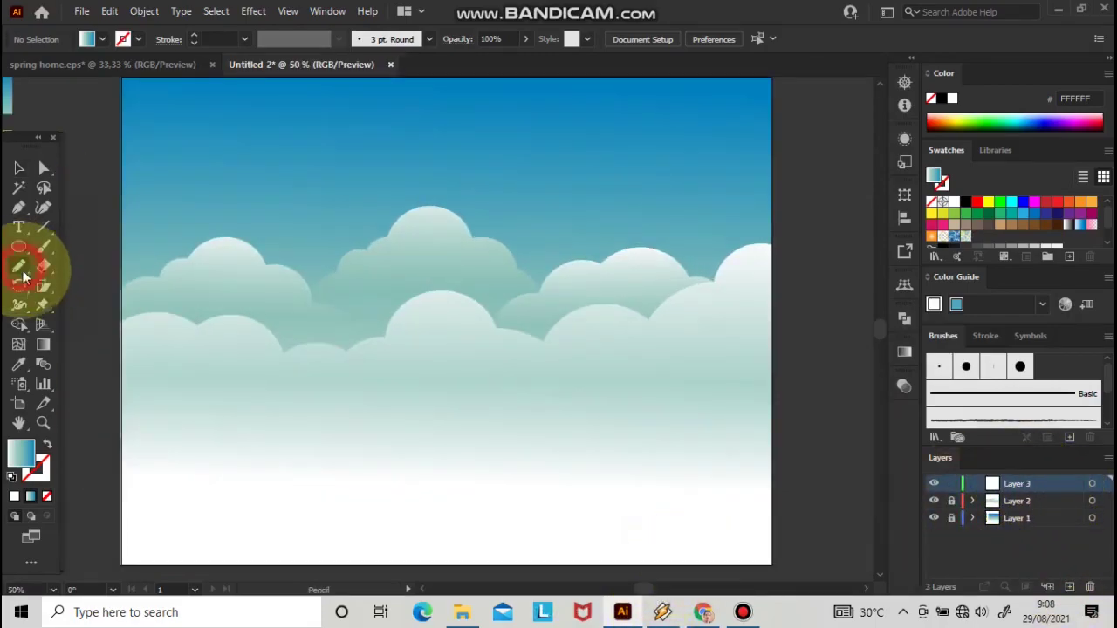
left_click(572, 426)
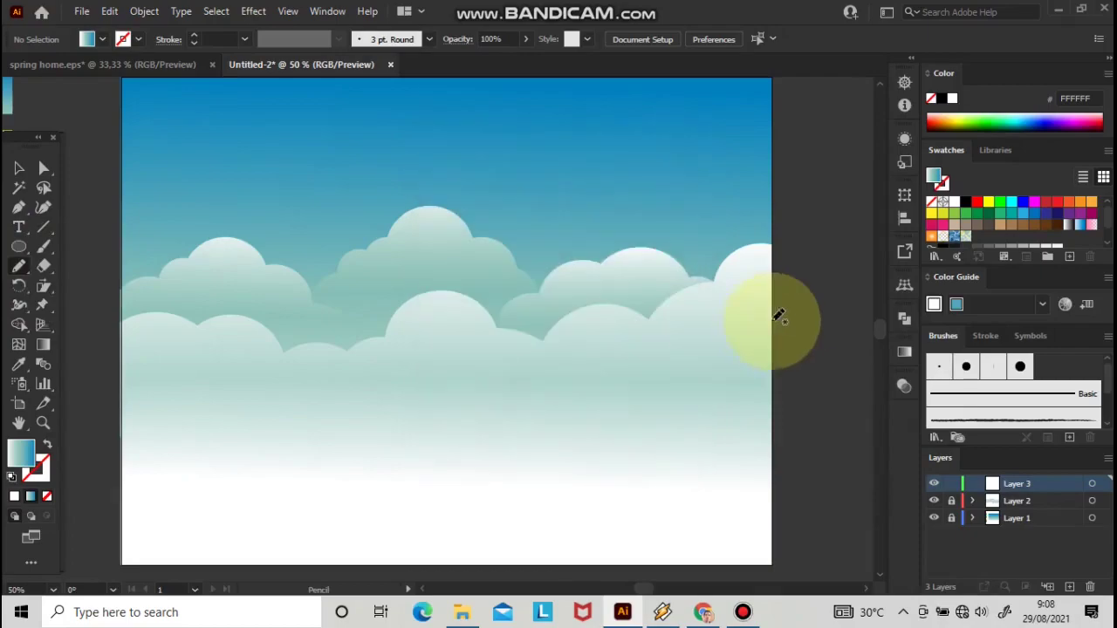
mouse_move(102, 397)
left_mouse_down()
mouse_move(259, 568)
mouse_move(610, 562)
mouse_move(792, 362)
left_mouse_up()
- Fill the hill with the light green swatch's gradient and run it vertically
key("ctrl+minus")
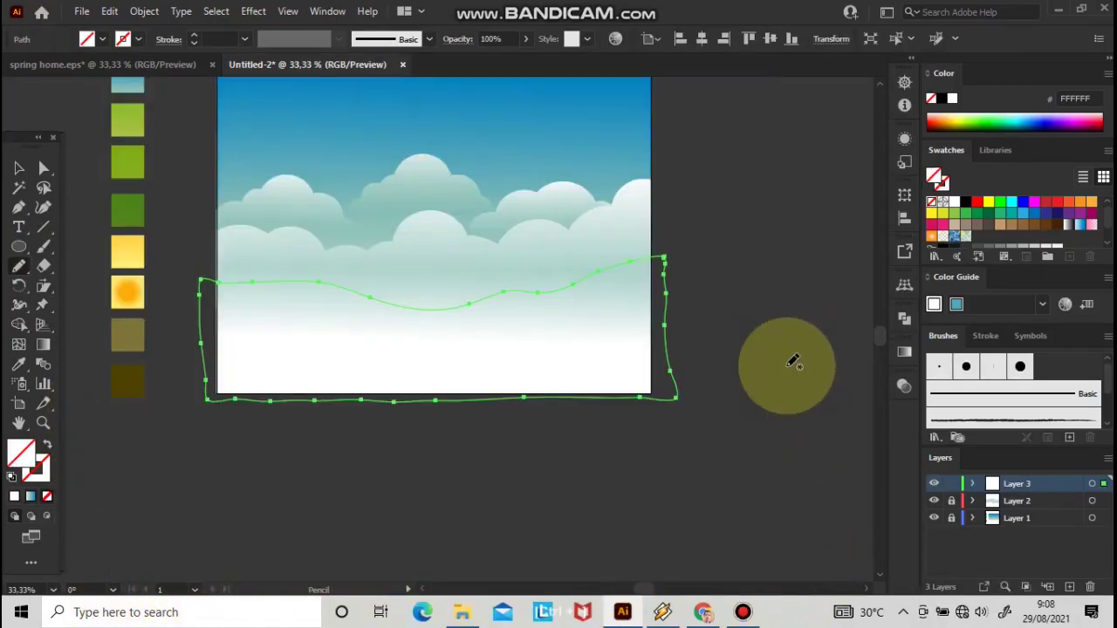
left_click(127, 119)
key("g")
left_click(469, 407)
mouse_move(494, 248)
left_mouse_down()
mouse_move(497, 404)
mouse_move(517, 255)
left_mouse_up()
left_click(18, 167)
left_click(766, 214)
- Draw a second hill in front with the Pencil tool and fill it with the darker green swatch's gradient, running vertically
left_click(19, 266)
mouse_move(692, 308)
left_mouse_down()
mouse_move(276, 324)
mouse_move(738, 451)
mouse_move(693, 311)
left_mouse_up()
left_click(19, 364)
left_click(129, 163)
key("g")
left_click_drag(448, 461, 470, 266)
left_click(18, 167)
left_click(786, 197)
- Resize the front hill, lowering its top and widening it past both sides of the artboard
left_click(699, 385)
left_click_drag(764, 297, 766, 318)
left_click_drag(188, 360, 167, 360)
left_click_drag(752, 400, 761, 406)
left_click(836, 244)
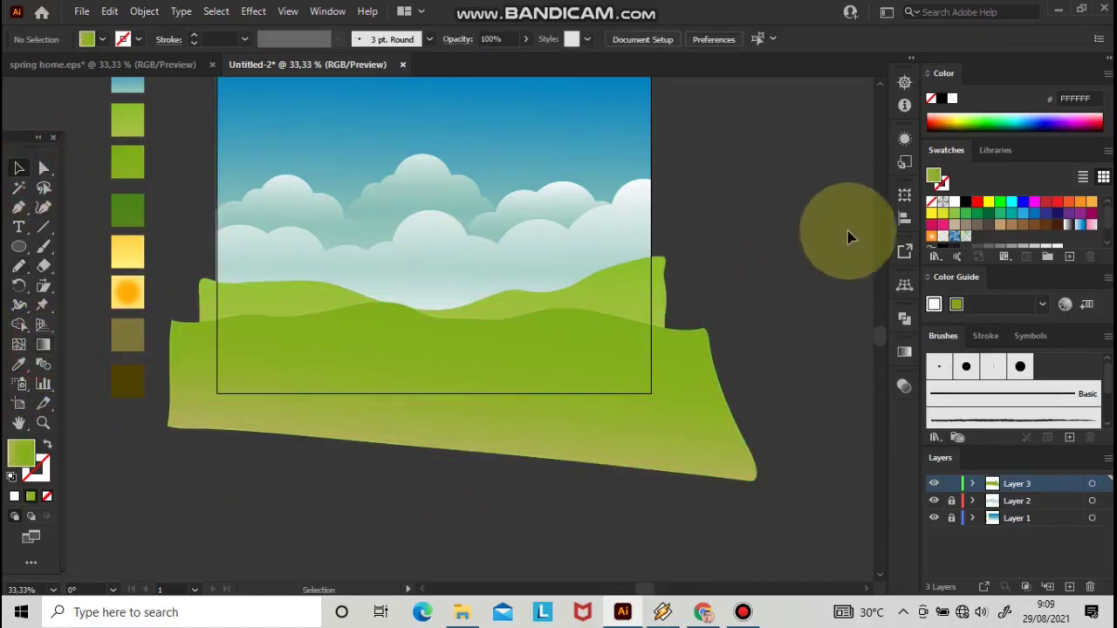
- Pull the anchor point at the middle of the front hill's upper edge downward to deepen the dip
left_click(44, 168)
key("ctrl+=")
left_click(475, 324)
left_click_drag(475, 315, 476, 327)
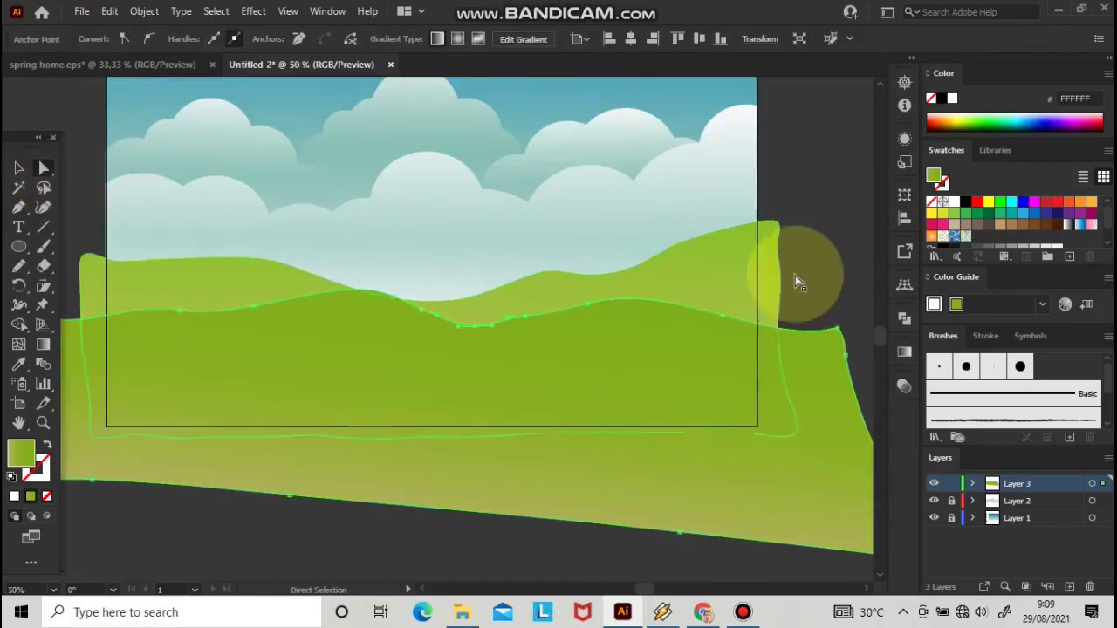
- Draw a third hill with the Pencil tool in front of the others, extending past the artboard's sides and lower edge
left_click(835, 251)
key("ctrl+-")
left_click(19, 266)
mouse_move(710, 304)
left_mouse_down()
mouse_move(481, 343)
mouse_move(276, 327)
mouse_move(208, 341)
mouse_move(497, 462)
mouse_move(714, 303)
left_mouse_up()
- Fill the third hill with the dark green swatch's gradient and run it vertically
left_click(18, 364)
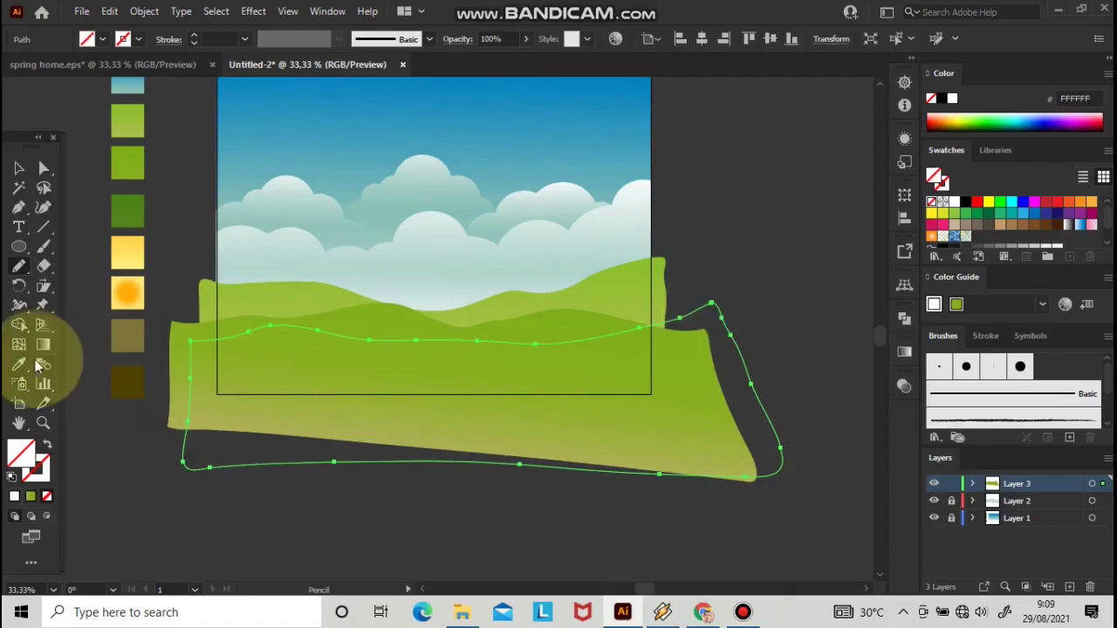
left_click(141, 207)
left_click(43, 344)
left_click_drag(461, 493, 471, 303)
left_click(18, 168)
left_click(168, 166)
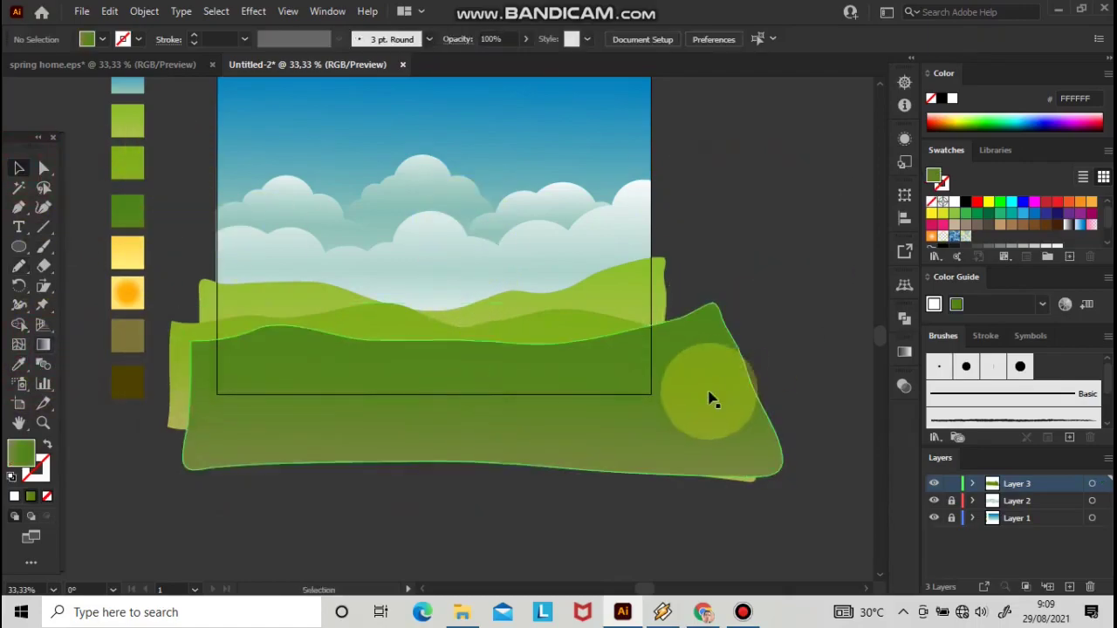
- Nudge the dark front hill slightly left and down, and lower the top of the light green back hill
left_click_drag(708, 387, 697, 390)
left_click(616, 281)
left_click_drag(446, 405, 452, 405)
left_click_drag(681, 238, 690, 253)
left_click_drag(444, 403, 447, 370)
left_click_drag(439, 260, 439, 269)
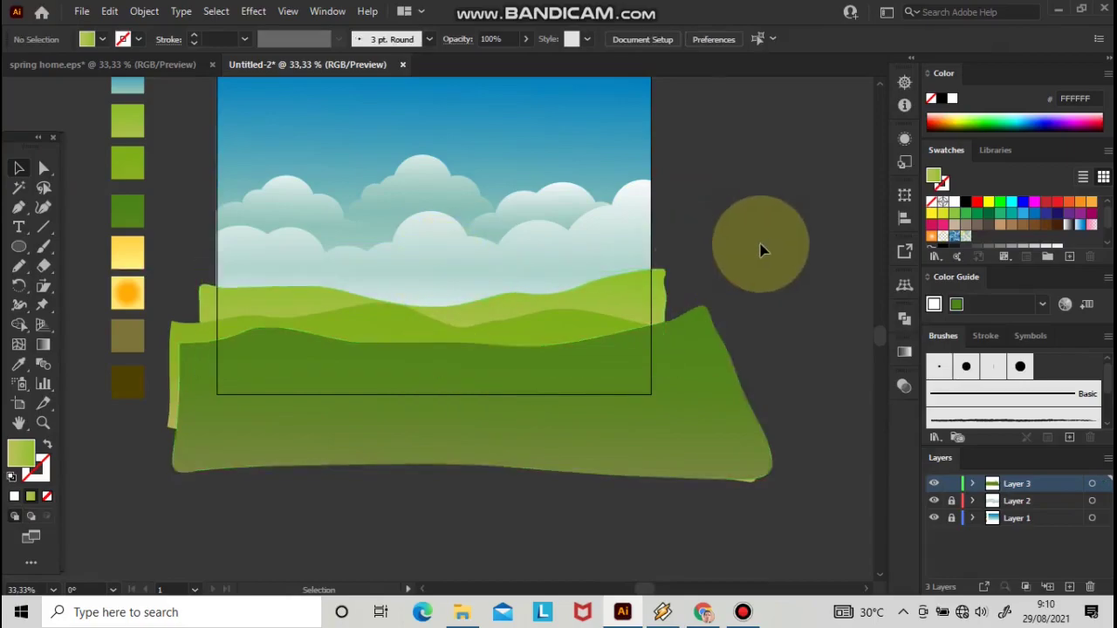
- Group the three hills and erase the parts that extend beyond the artboard's sides and lower edge
left_click_drag(448, 480, 375, 301)
left_click(144, 12)
left_click(240, 88)
left_click(43, 266)
mouse_move(831, 197)
left_mouse_down()
mouse_move(666, 538)
mouse_move(654, 533)
left_mouse_up()
left_click_drag(100, 250, 217, 518)
mouse_move(180, 516)
left_mouse_down()
mouse_move(678, 429)
mouse_move(685, 391)
left_mouse_up()
key("v")
left_click(777, 389)
- Bring the hill group's right edge in to the artboard's right edge
scroll(801, 385, "up", 4)
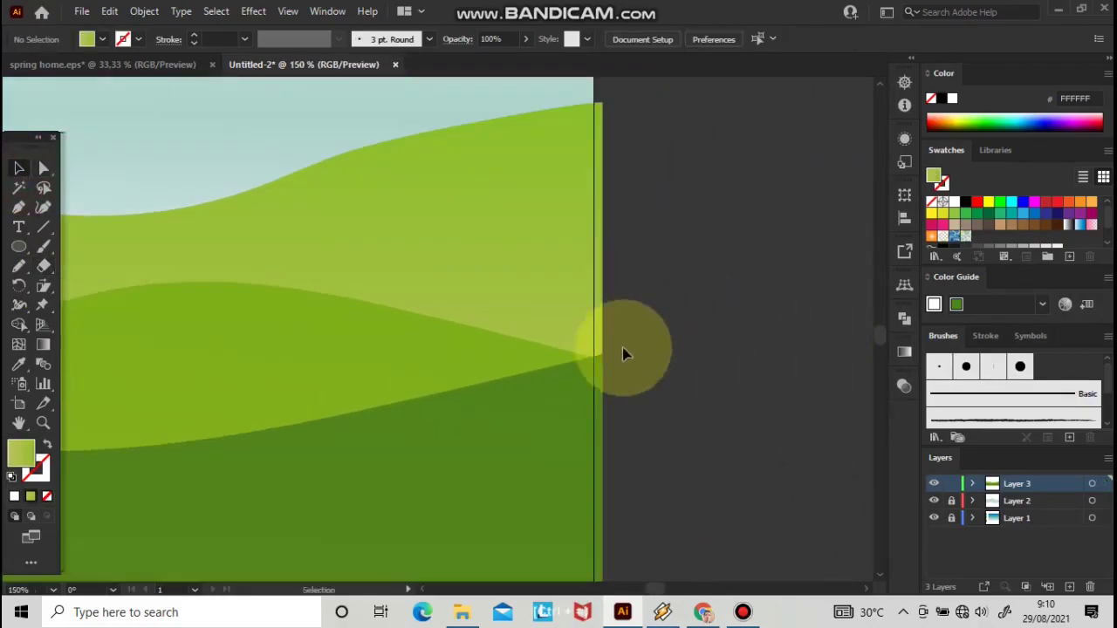
left_click(590, 367)
left_click_drag(602, 382, 594, 386)
- Adjust the hill group's left edge to meet the artboard's left edge
key("space")
left_click_drag(262, 475, 838, 423)
left_click_drag(300, 438, 706, 434)
left_click_drag(424, 321, 424, 321)
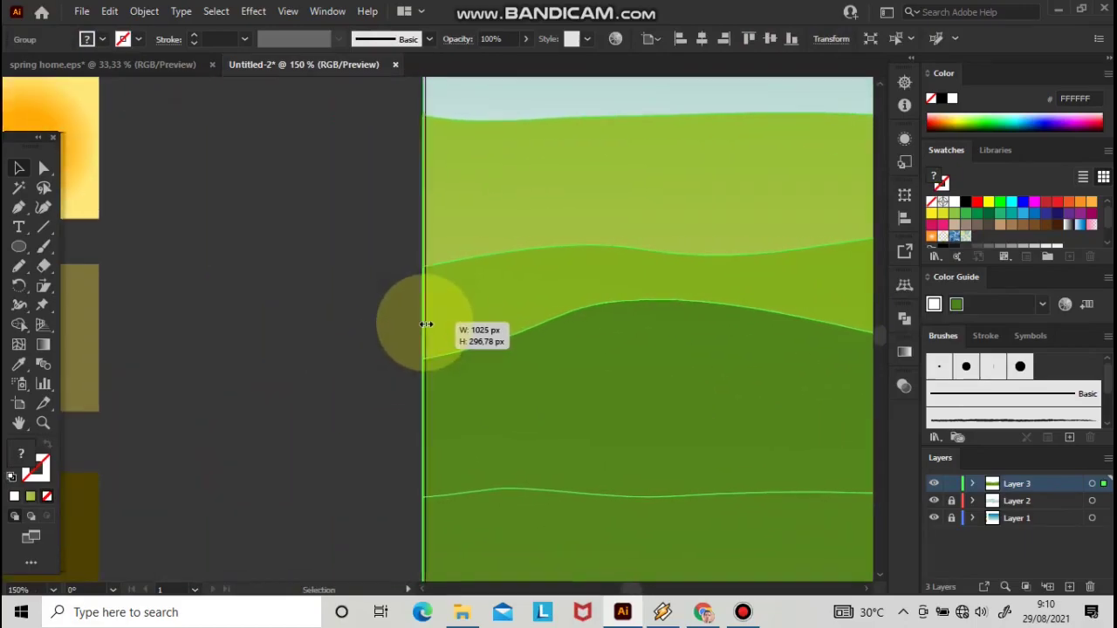
scroll(427, 324, "up", 3)
left_click_drag(146, 355, 151, 356)
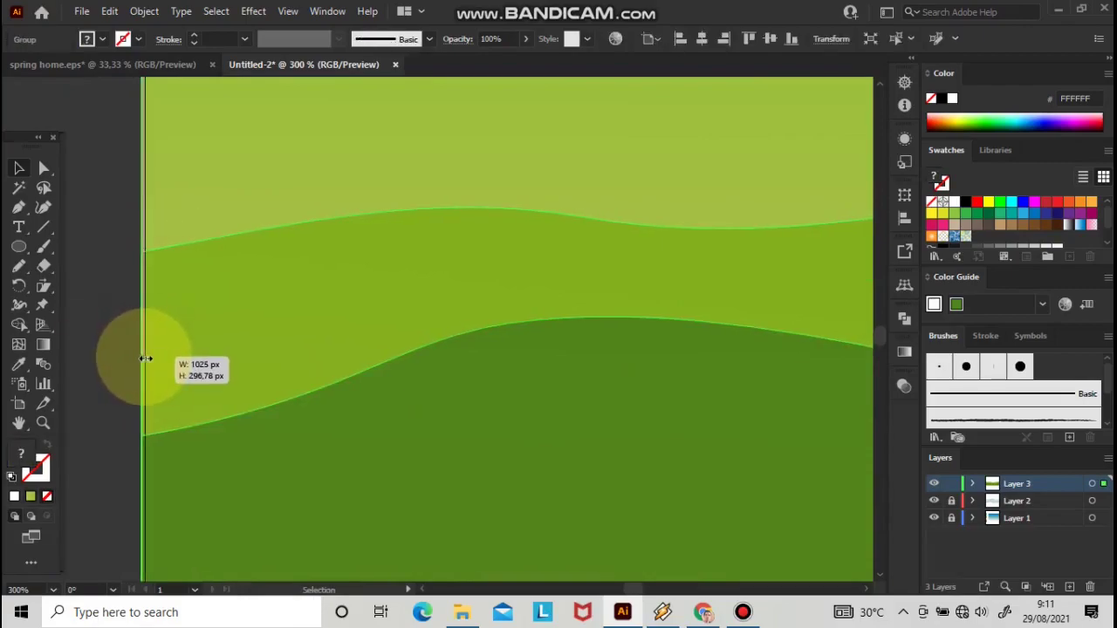
left_click(155, 353, "ctrl")
- Centre the hill group horizontally on the artboard and deselect it
left_click_drag(163, 179, 540, 496)
key("ctrl+minus")
key("ctrl+minus")
key("ctrl+minus")
key("ctrl+minus")
key("ctrl+minus")
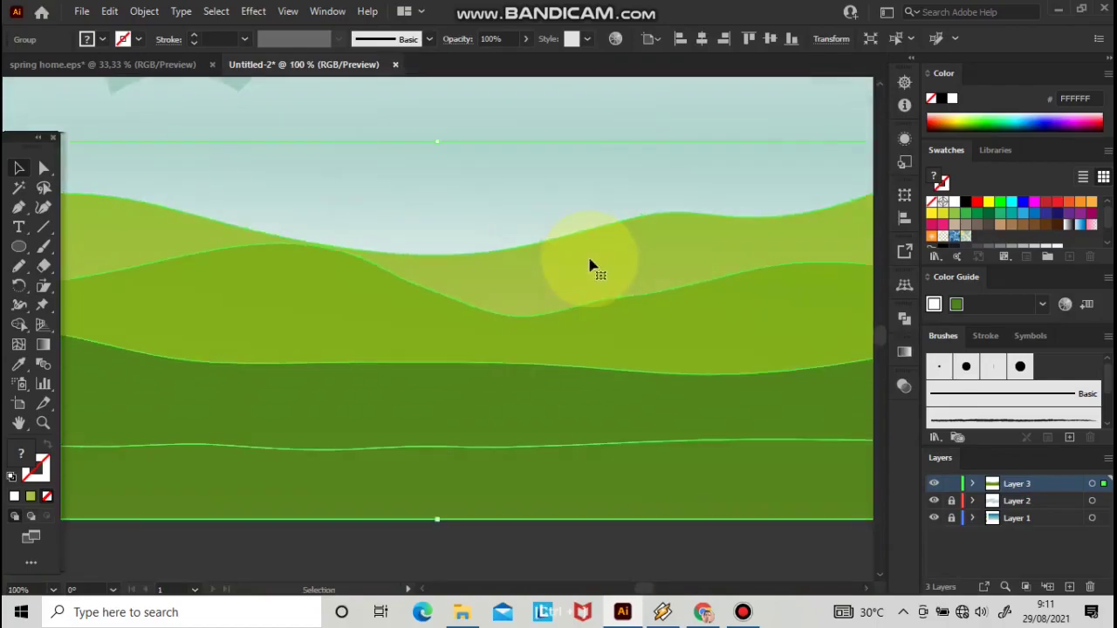
left_click_drag(236, 315, 609, 320)
left_click(833, 38)
left_click(705, 39)
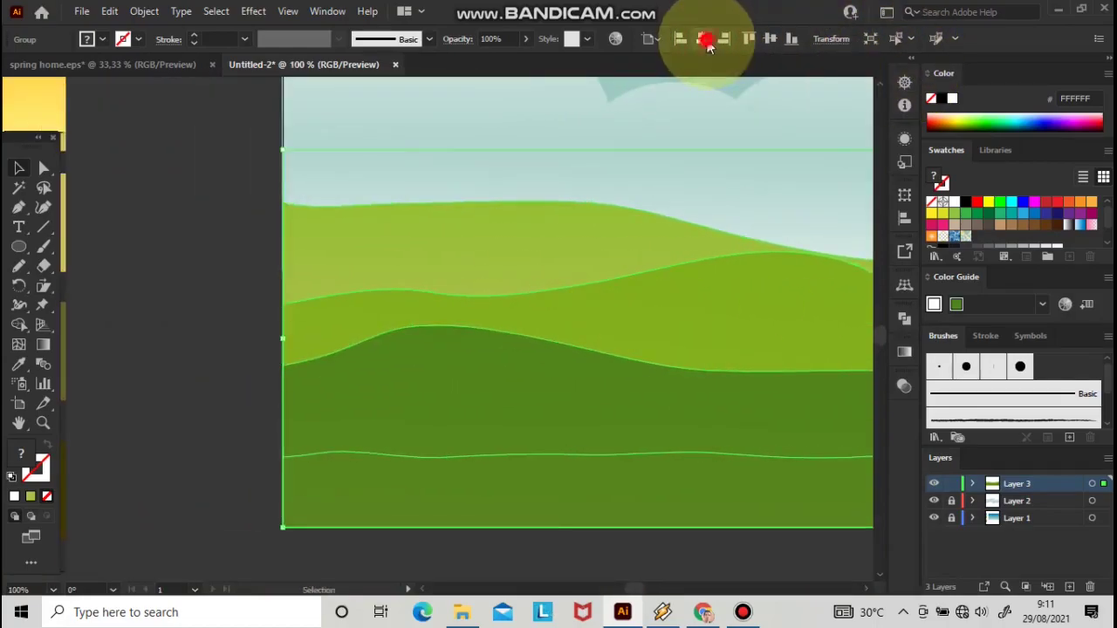
left_click(234, 306)
key("ctrl+minus")
key("ctrl+minus")
left_click_drag(640, 590, 646, 591)
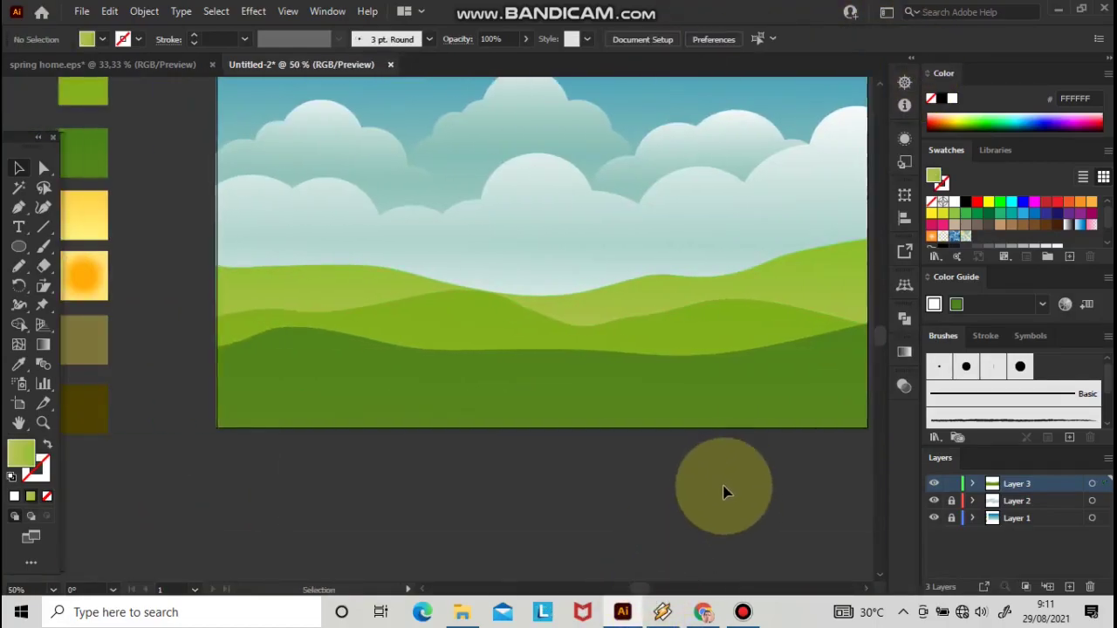
- Unlock Layer 2 and select the cloud group
key("ctrl+minus")
left_click_drag(883, 339, 881, 332)
left_click(964, 505)
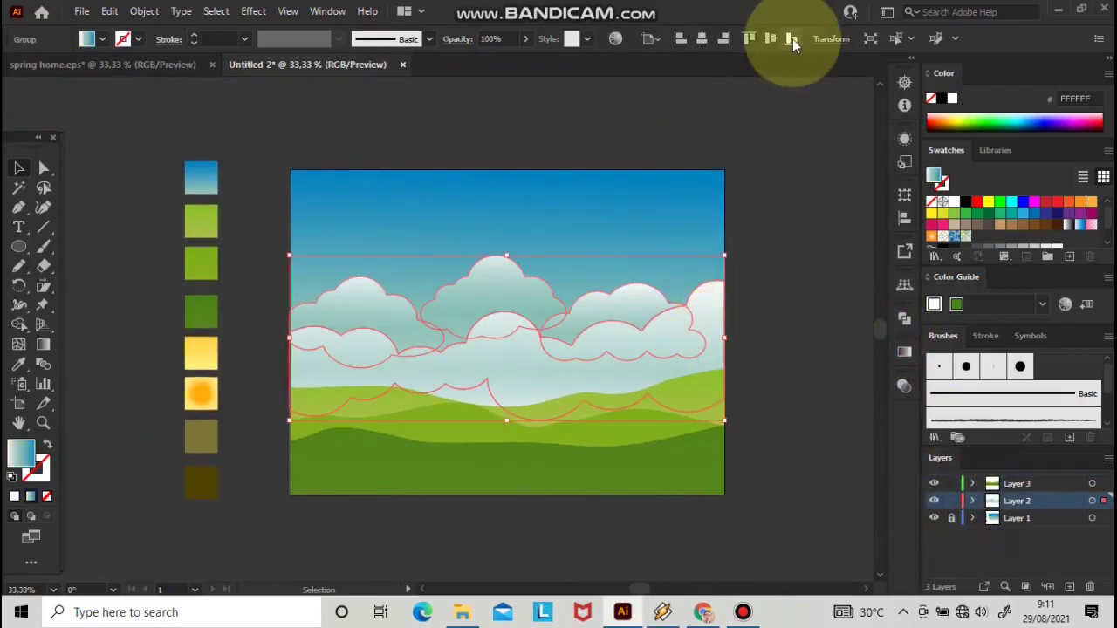
left_click(807, 119)
key("ctrl+plus")
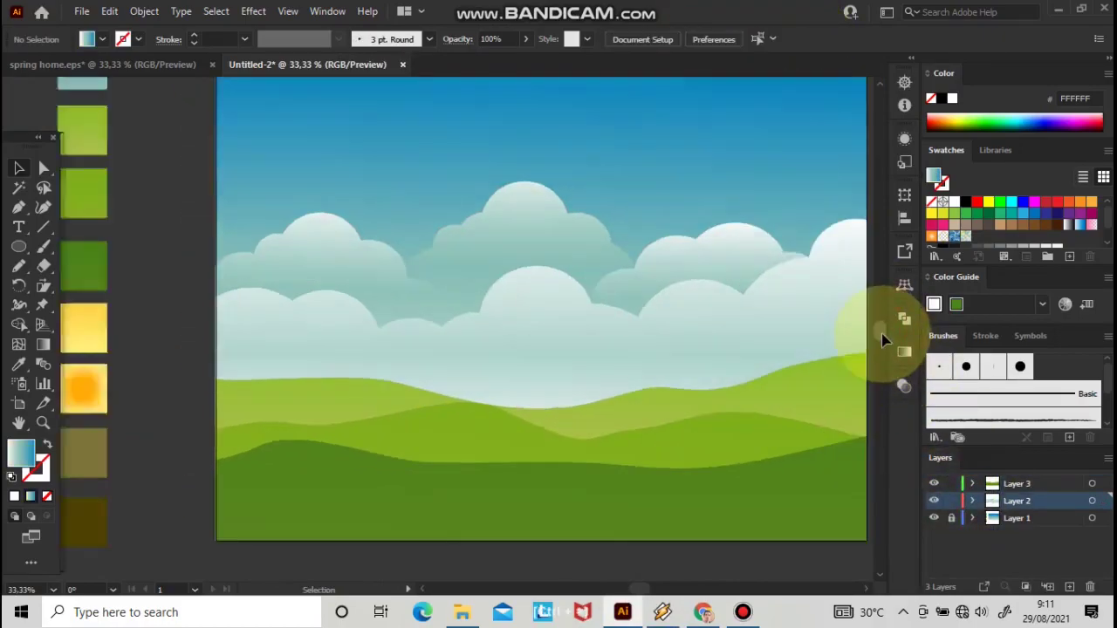
key("ctrl+plus")
- Reshape the middle of the light green back hill's upper edge with the Direct Selection tool to form a small bump
left_click(952, 517)
left_click(44, 167)
left_click(625, 449)
key("ctrl+plus")
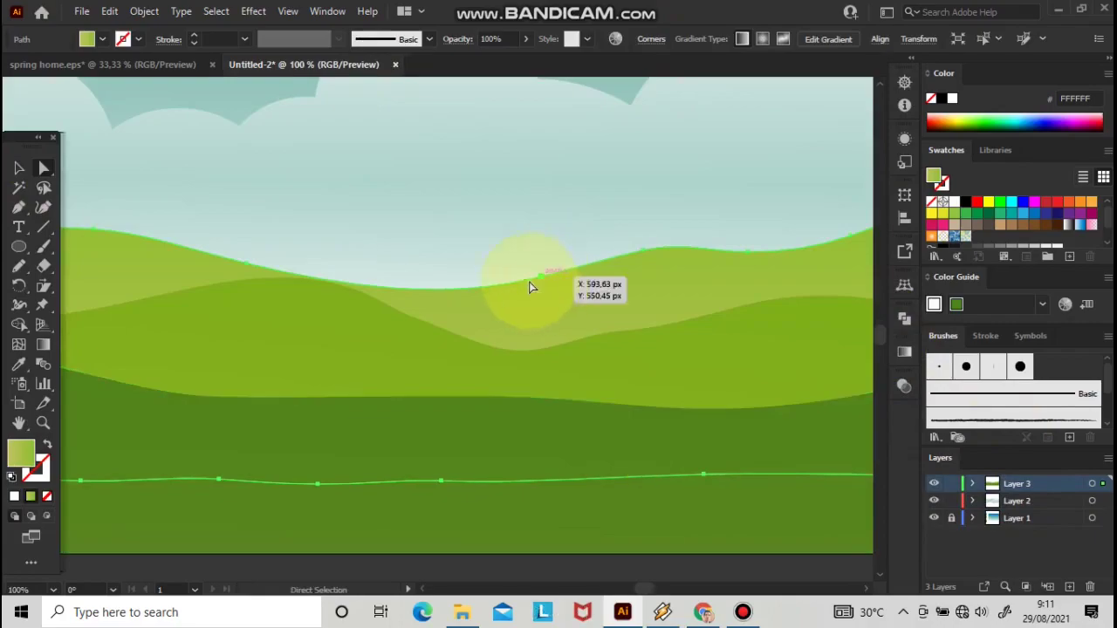
left_click(352, 287)
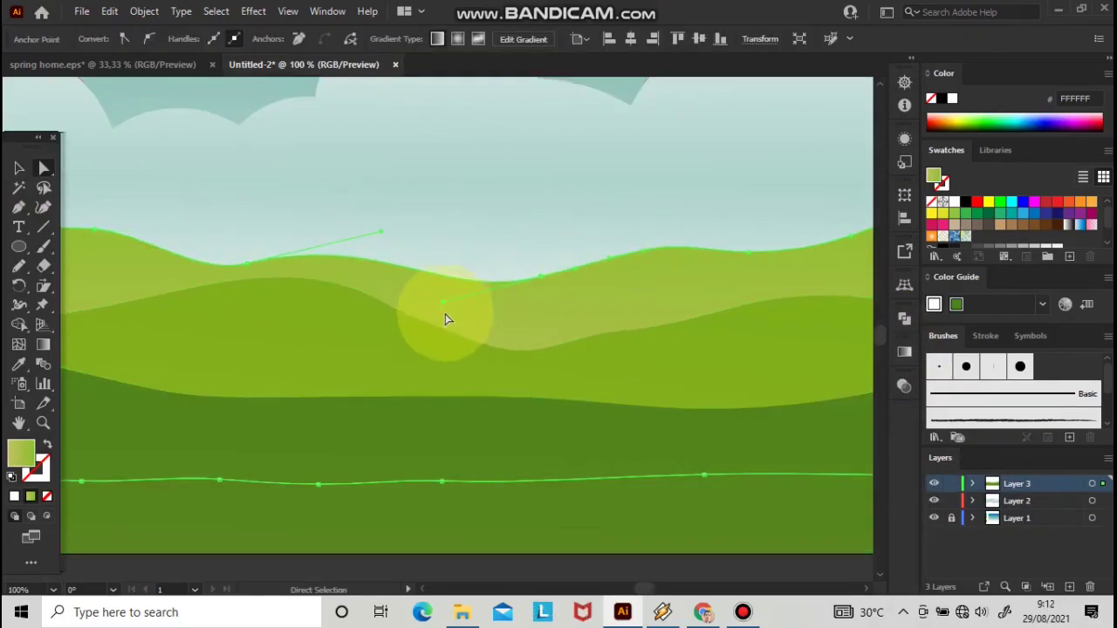
left_click(529, 297)
key("ctrl+minus")
key("ctrl+minus")
left_click(809, 455)
key("ctrl+minus")
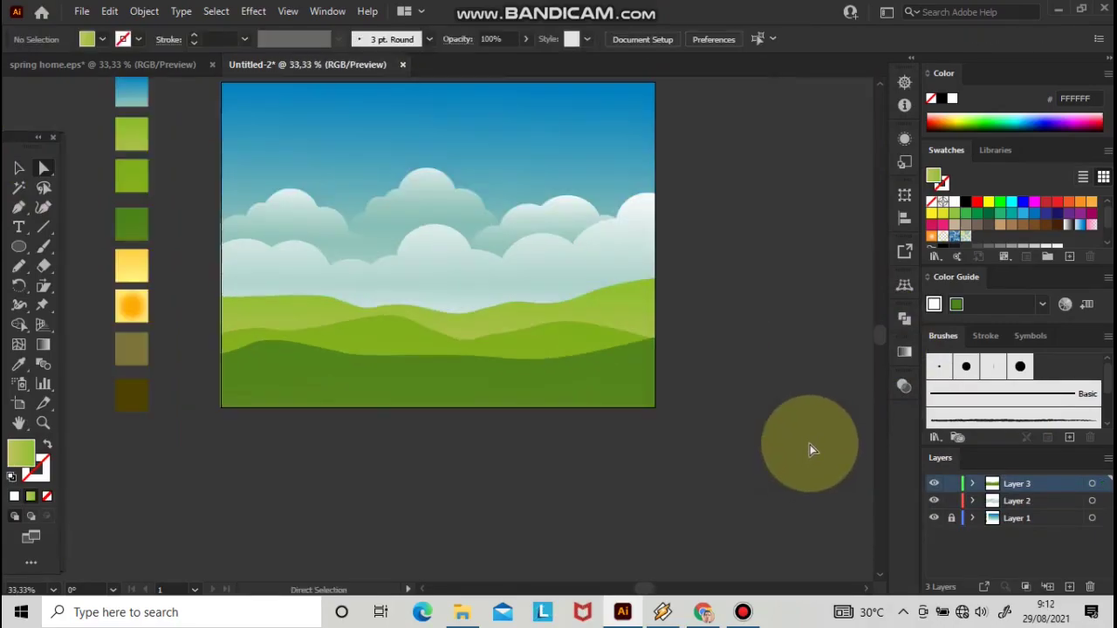
- Add a new layer above the hills and lock Layer 3 and Layer 2
left_click(1069, 586)
left_click_drag(952, 501, 955, 524)
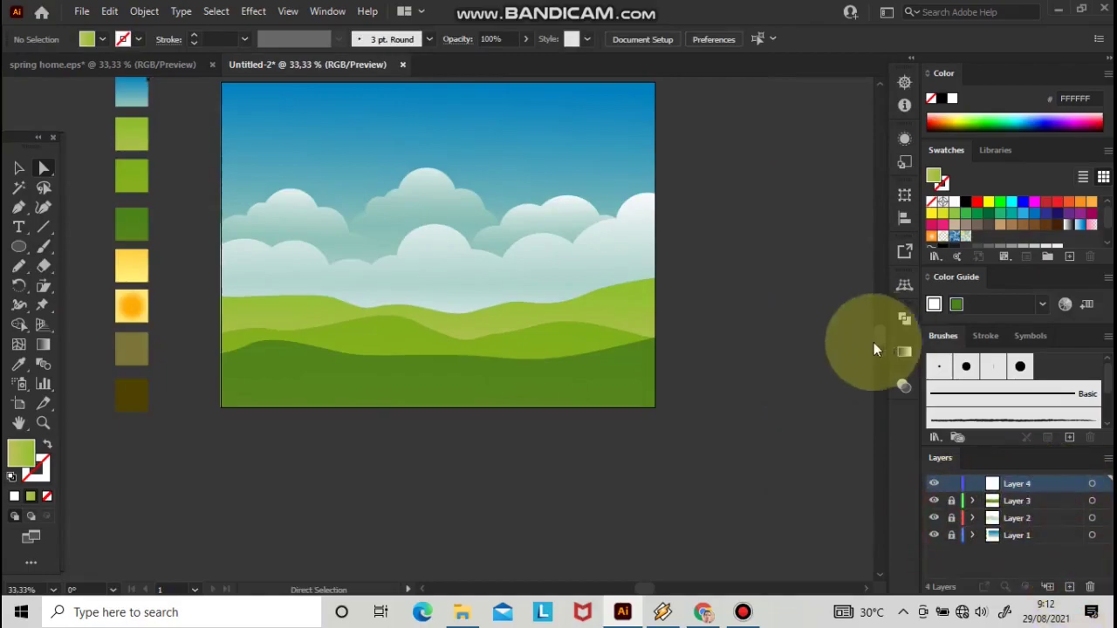
scroll(886, 339, "up", 2)
- Draw a tall, narrow ellipse beside the artboard and fill it with the yellow gradient swatch
key("l")
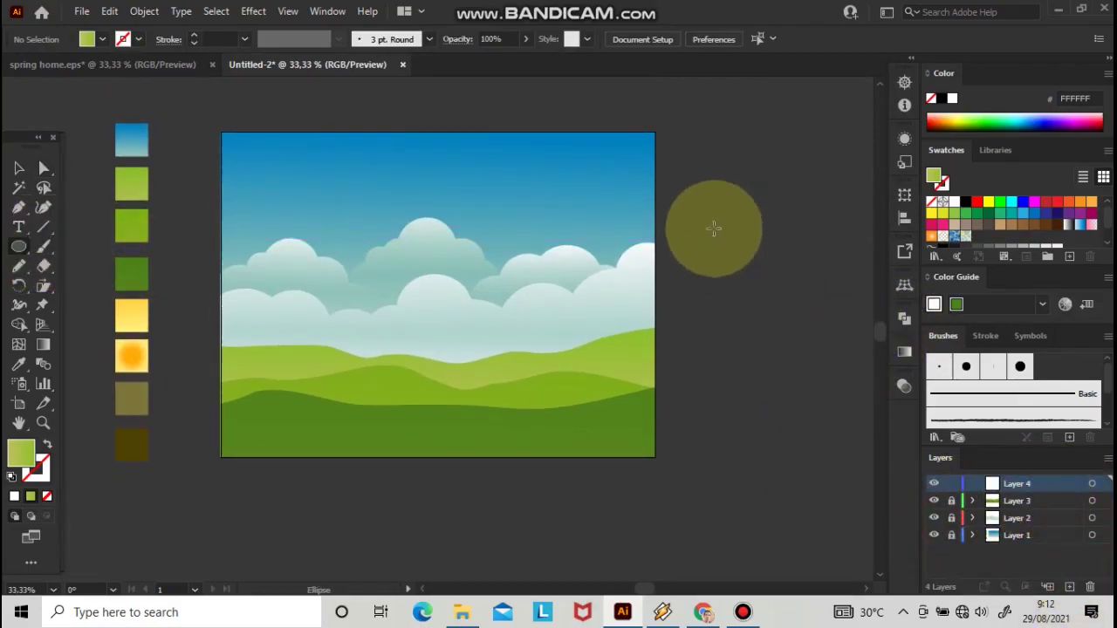
left_click_drag(716, 229, 748, 348)
left_click(18, 364)
left_click(130, 316)
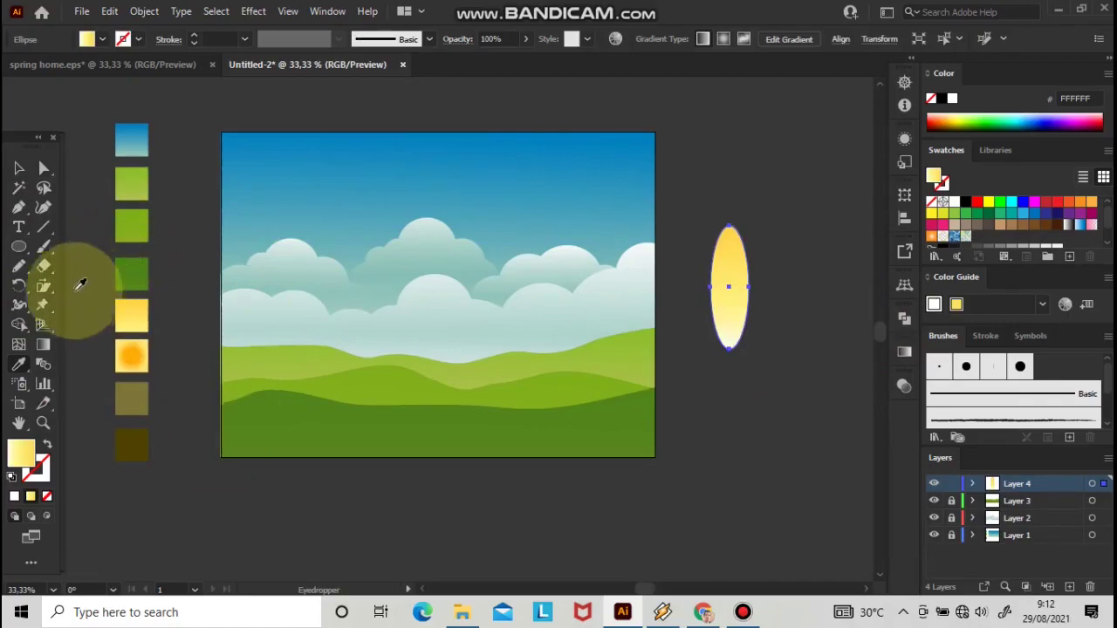
key("ctrl+plus")
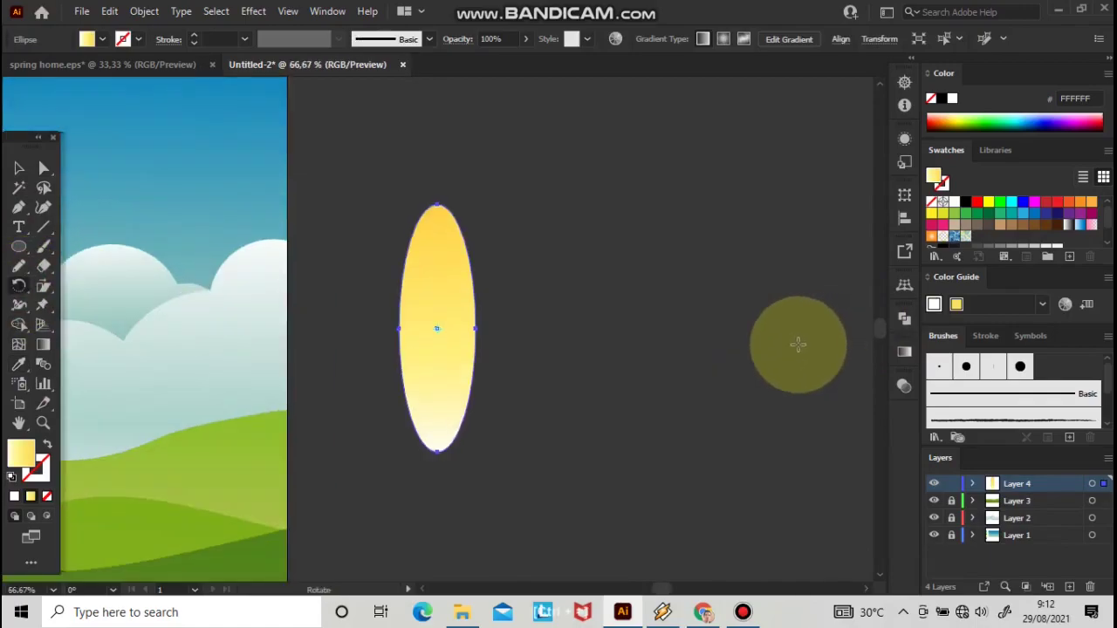
- Set the rotation centre at the yellow petal's bottom anchor point and rotate the petal about it
left_click(439, 453, "alt")
left_click(632, 373)
left_click(437, 452, "alt")
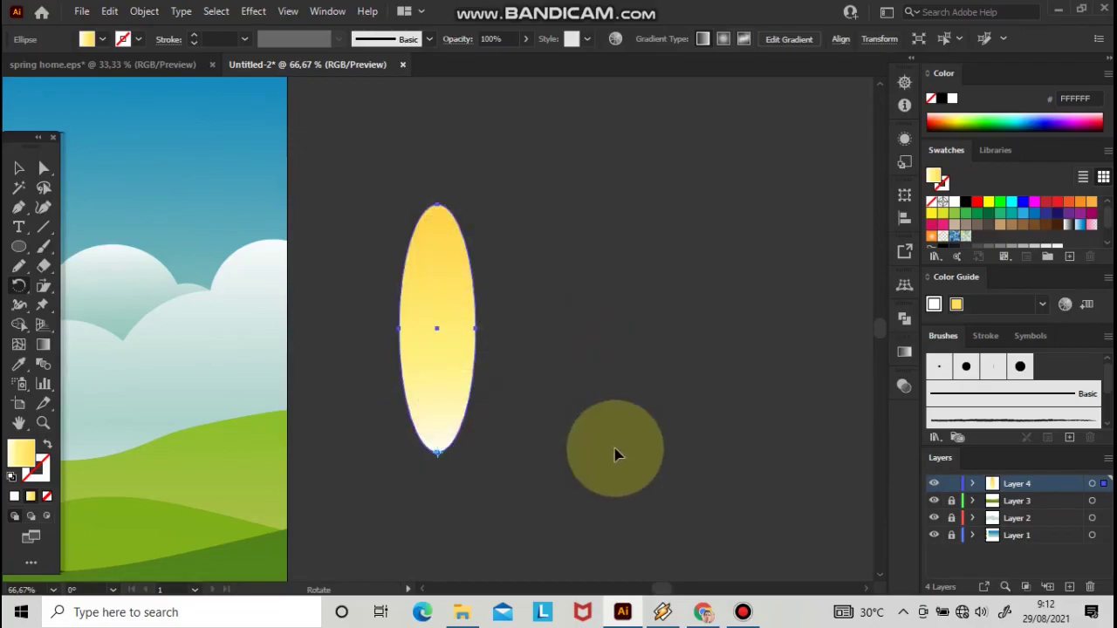
left_click_drag(471, 246, 558, 278)
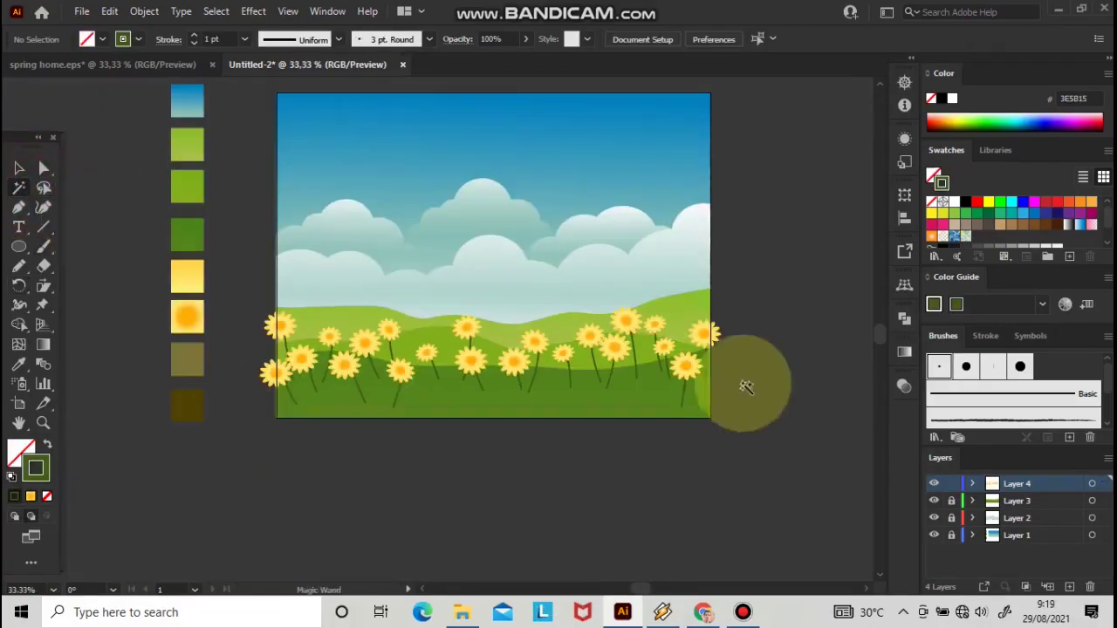
- Select all the flower stems with the Magic Wand and set their stroke weight to 2 pt
left_click(708, 381)
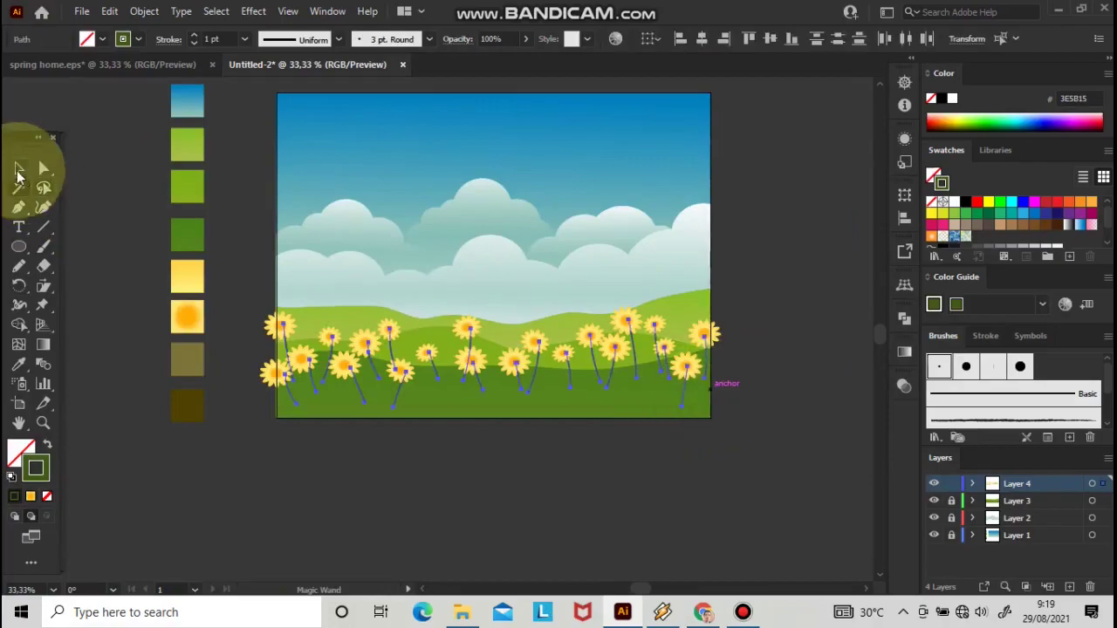
key("ctrl+plus")
left_click(195, 36)
left_click(559, 435)
key("ctrl+minus")
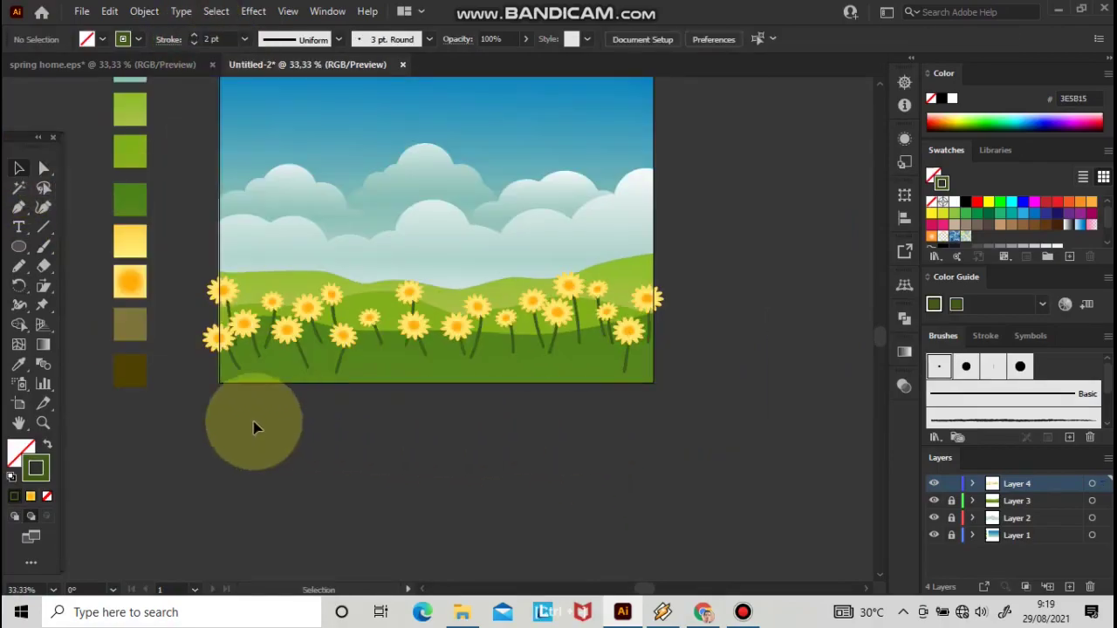
- Select all the flowers with their stems and group them
left_click_drag(187, 406, 730, 269)
left_click(144, 11)
left_click(205, 82)
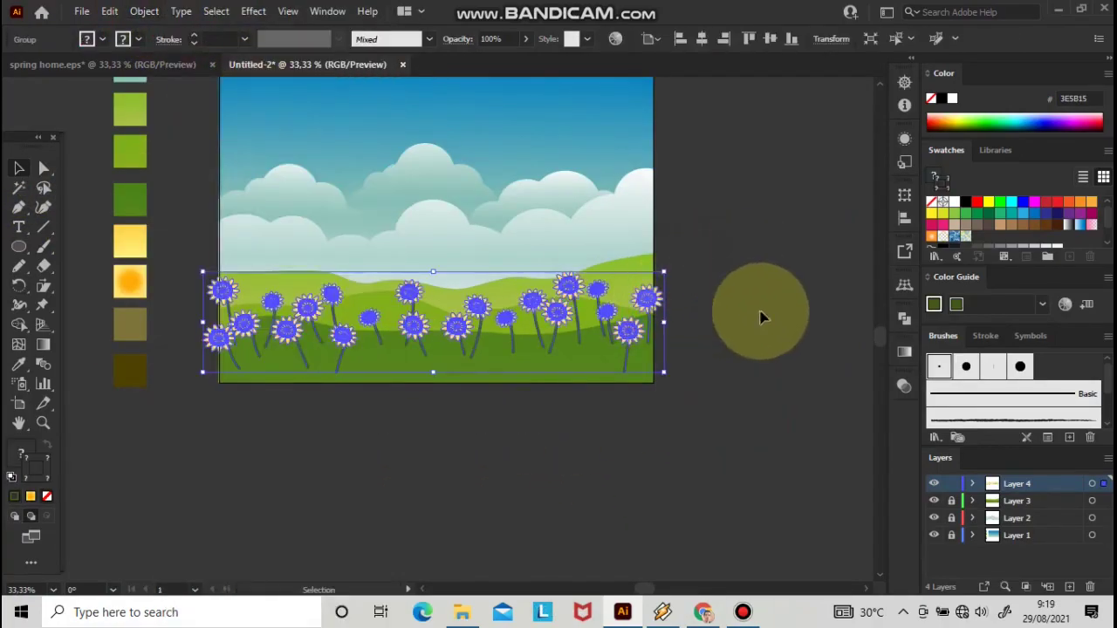
- Erase the flower parts outside both sides of the artboard and centre the flower group horizontally
left_click(44, 266)
left_click_drag(705, 227, 653, 363)
mouse_move(169, 218)
left_mouse_down()
mouse_move(207, 381)
mouse_move(219, 384)
left_mouse_up()
left_click(20, 169)
left_click(705, 40)
left_click(776, 150)
- Add a new layer, place it above the flower layer and lock Layer 4
left_click(1064, 500)
left_click(1070, 587)
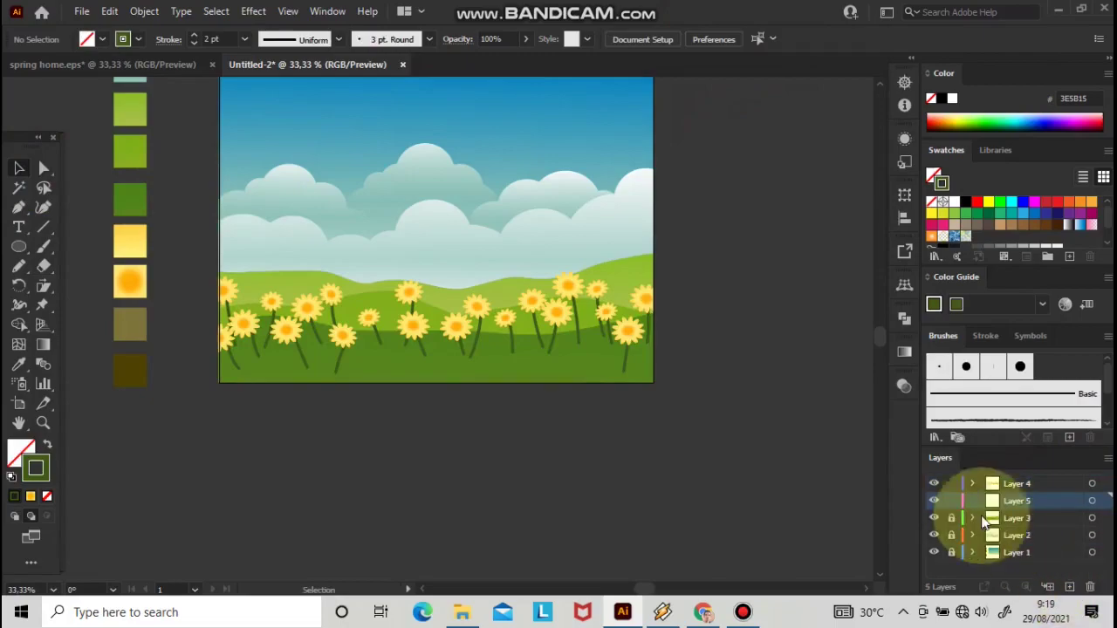
key("ctrl+z")
left_click(973, 484)
left_click_drag(1057, 502, 1066, 484)
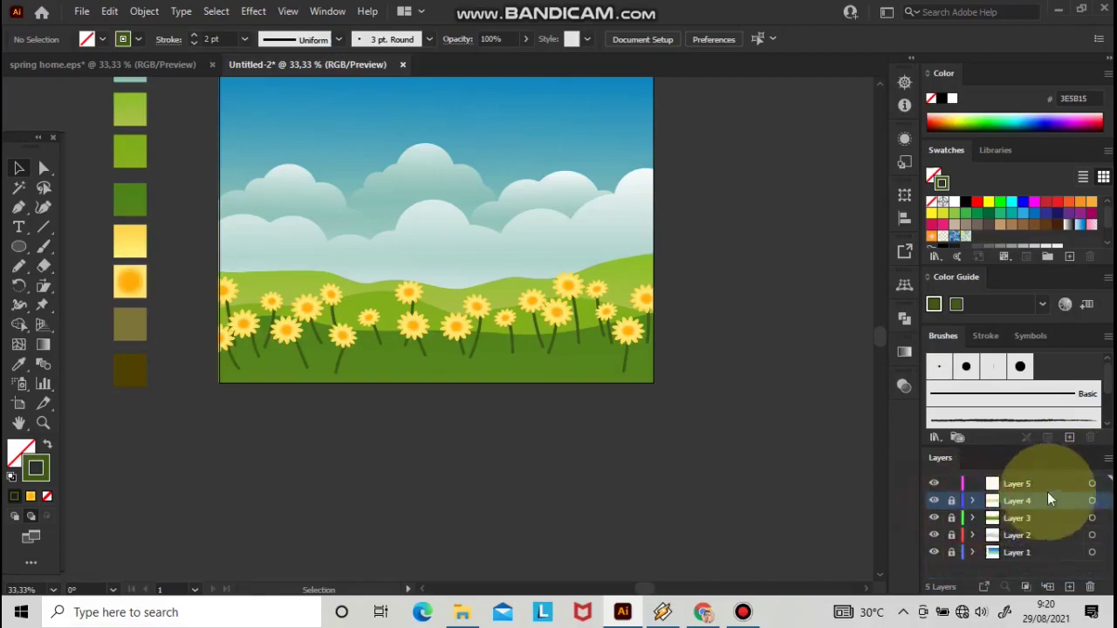
- Draw a wavy foreground grass shape over the stems with the Pencil tool and fill it with the dark green swatch
left_click(14, 495)
left_click(18, 266)
mouse_move(634, 338)
left_mouse_down()
mouse_move(300, 349)
mouse_move(689, 422)
mouse_move(670, 328)
left_mouse_up()
left_click(20, 365)
left_click(134, 198)
left_click(45, 266)
left_click_drag(438, 482, 439, 341)
key("ctrl+z")
- Run the foreground grass shape's gradient vertically with the Gradient tool
left_click(48, 343)
left_click_drag(461, 479, 476, 327)
left_click(19, 169)
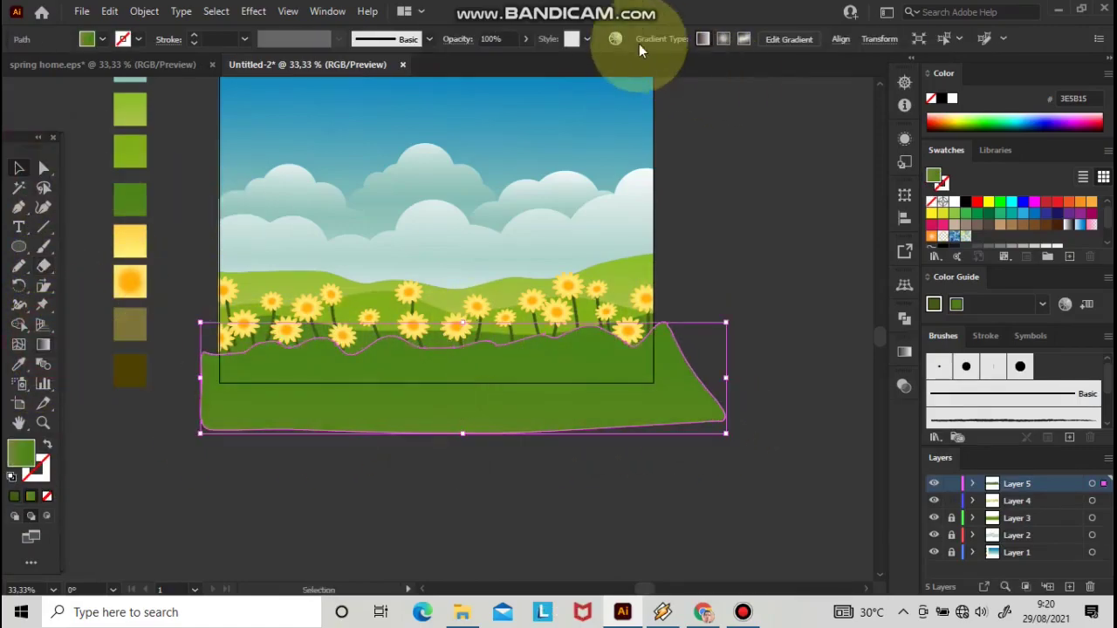
- Darken the foreground grass shape's green gradient with Recolor Artwork
left_click(616, 39)
left_click_drag(446, 523, 425, 524)
left_click(719, 278)
left_click(695, 412)
left_click(779, 248)
- Roughen the right part of the foreground grass shape's upper edge with the Wrinkle tool
left_click(342, 395)
left_click(19, 305)
left_click(107, 441)
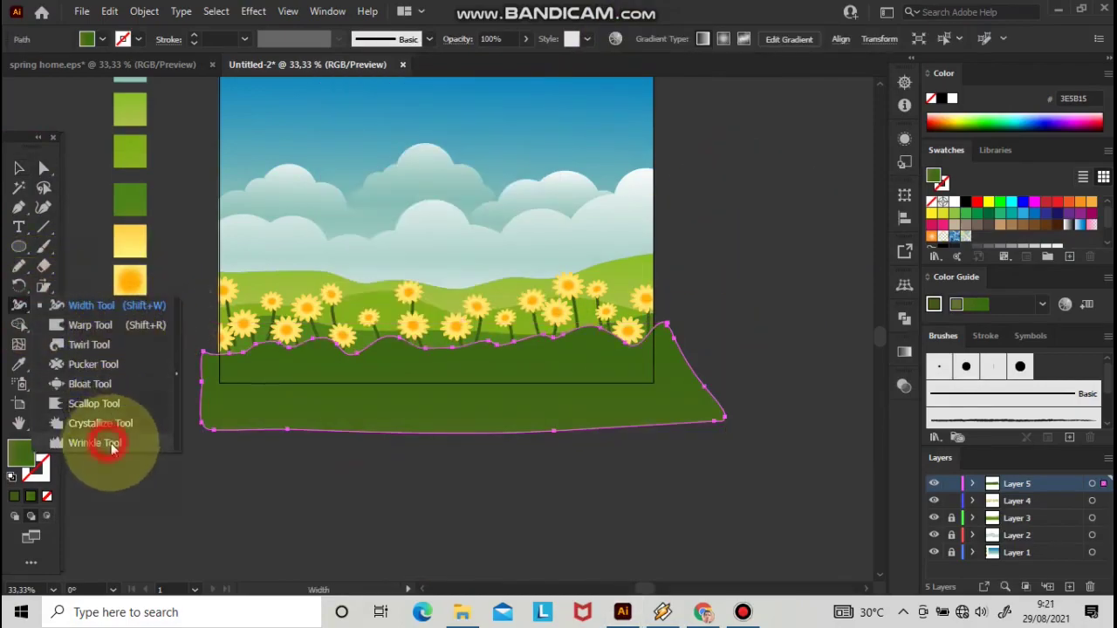
key("ctrl+plus")
left_click_drag(513, 274, 668, 256)
- Accept the Wrinkle tool options and roughen the middle and left parts of the grass shape's upper edge
double_click(21, 307)
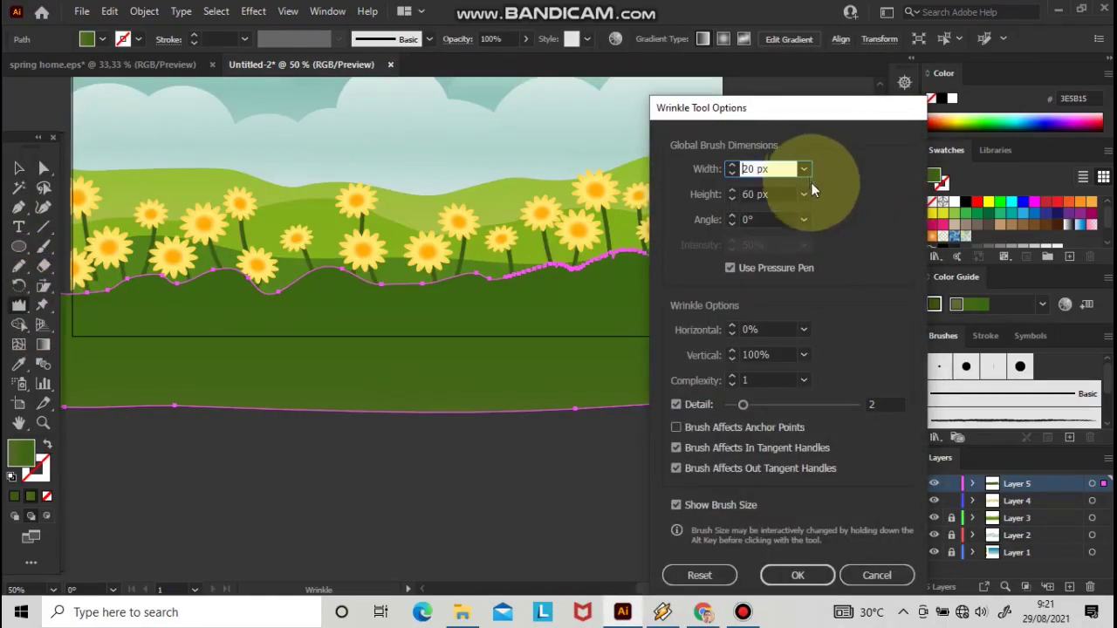
left_click(797, 575)
left_click_drag(523, 294, 224, 282)
key("v")
left_click(780, 167)
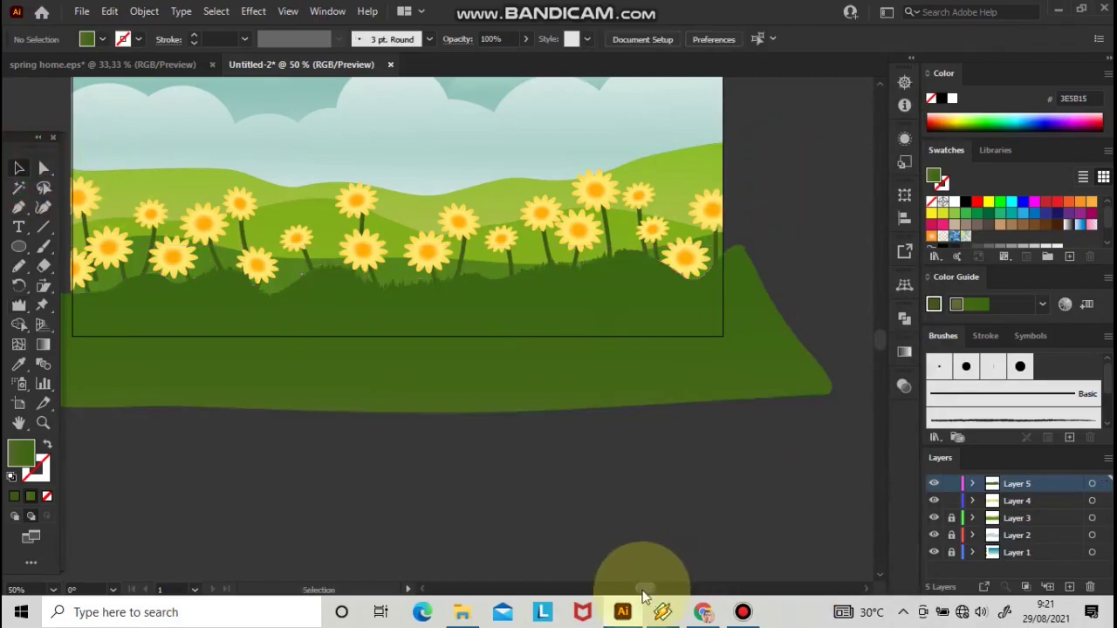
- Wrinkle the grass shape's whole upper edge again, including its left end
scroll(638, 596, "left", 3)
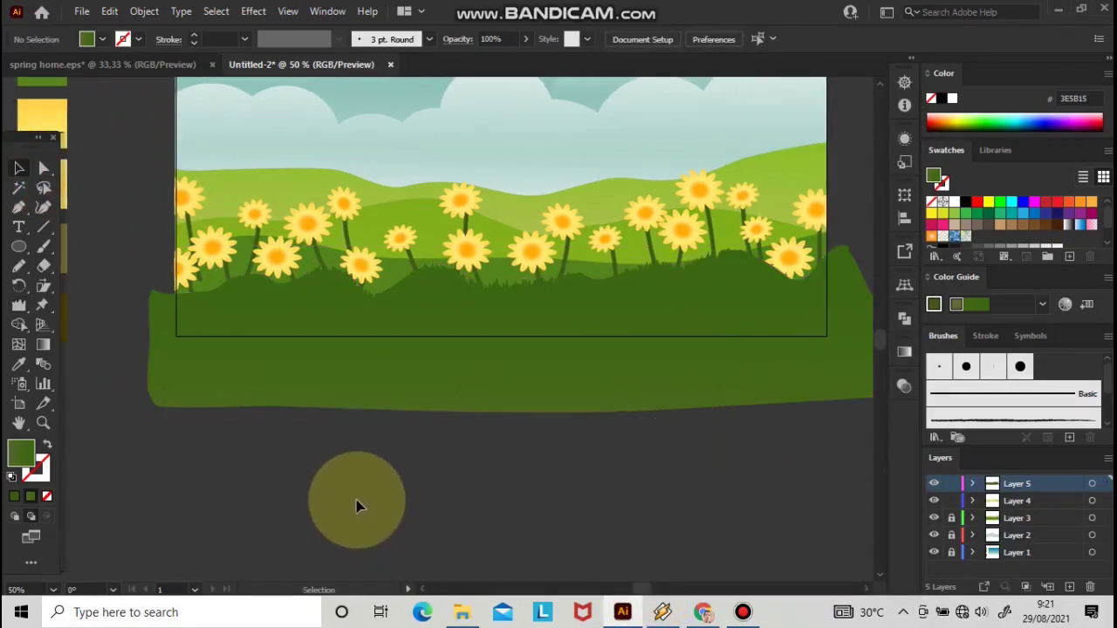
left_click(602, 379)
left_click(18, 246)
mouse_move(179, 288)
left_mouse_down()
mouse_move(202, 299)
mouse_move(237, 289)
mouse_move(807, 278)
mouse_move(744, 249)
left_mouse_up()
left_click(19, 304)
left_click_drag(174, 292, 185, 295)
left_click(19, 167)
left_click(125, 139)
- Add more grassy wrinkles along the middle of the foreground shape's upper edge
left_click(708, 377)
left_click(19, 304)
left_click_drag(601, 279, 610, 280)
left_click_drag(428, 269, 408, 280)
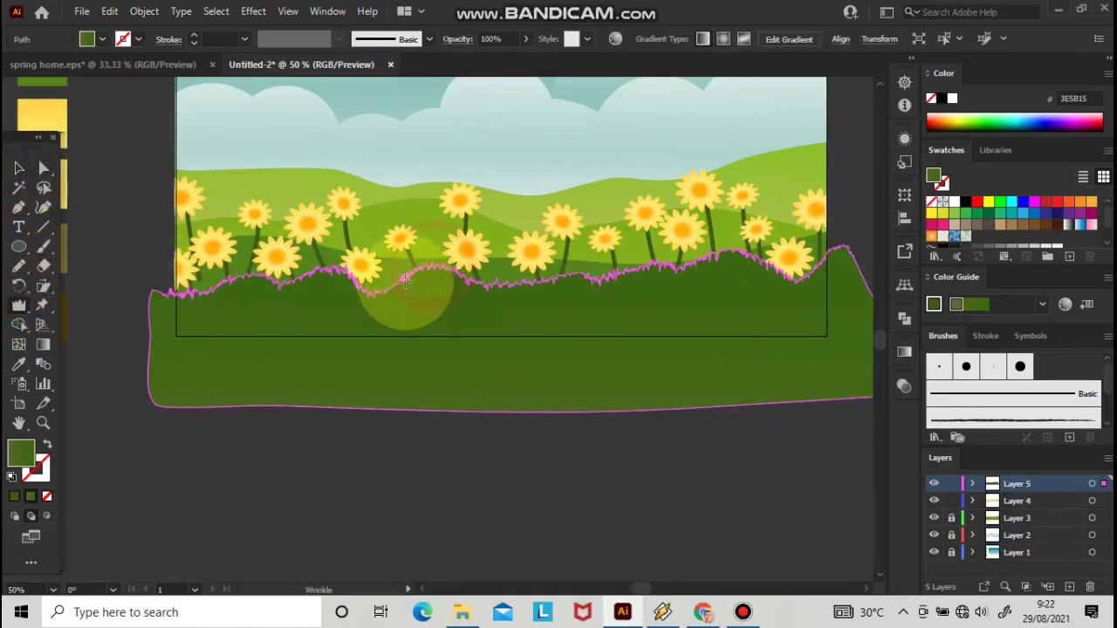
left_click(19, 168)
left_click(123, 144)
- Erase the parts of the foreground grass shape that extend beyond the artboard's sides and lower edge
key("ctrl+minus")
left_click(716, 371)
left_click(43, 265)
left_click_drag(200, 236, 257, 425)
mouse_move(838, 209)
left_mouse_down()
mouse_move(753, 448)
mouse_move(698, 476)
left_mouse_up()
mouse_move(200, 457)
left_mouse_down()
mouse_move(733, 382)
mouse_move(748, 333)
left_mouse_up()
key("v")
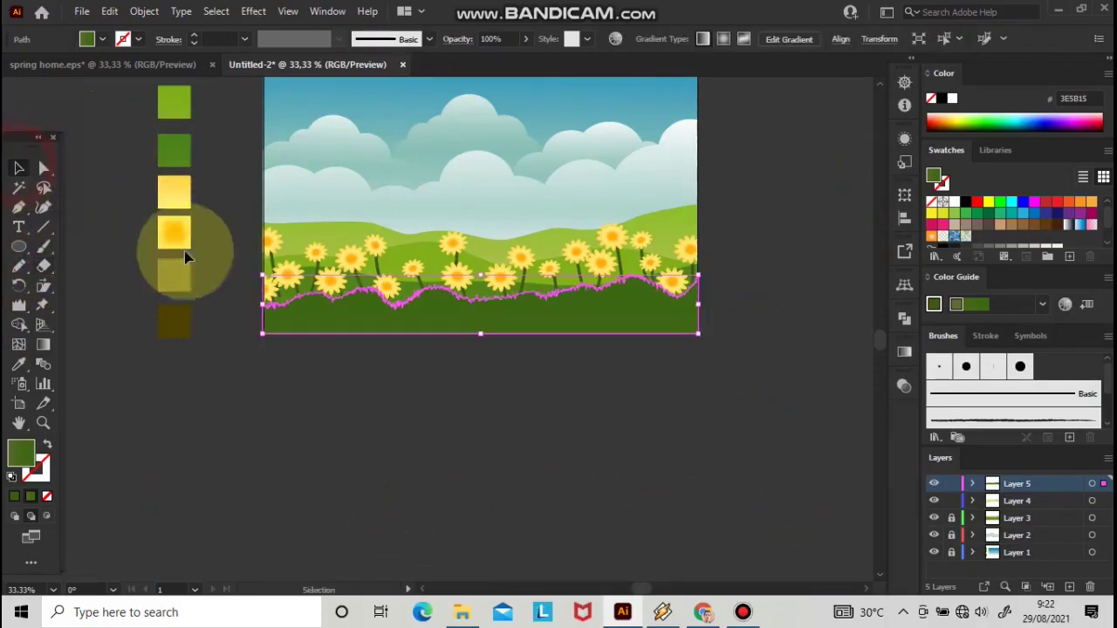
- Adjust the foreground grass shape's right edge to meet the artboard's right edge
left_click(836, 39)
key("ctrl+plus")
key("ctrl+plus")
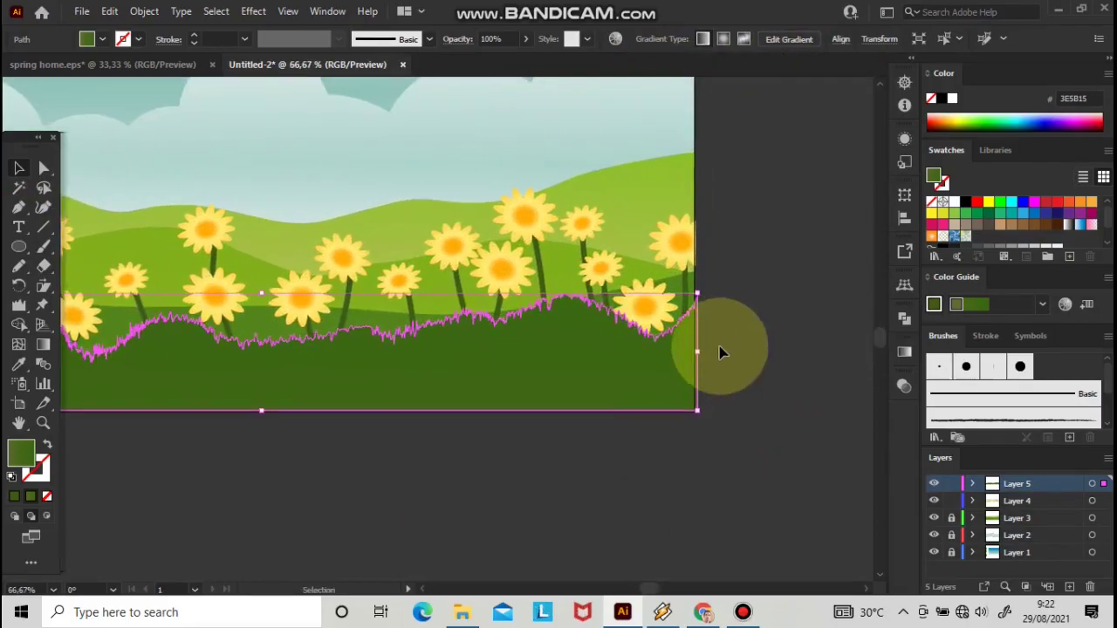
left_click_drag(689, 350, 695, 350)
left_click(743, 367)
key("ctrl+minus")
key("ctrl+minus")
left_click_drag(489, 445, 629, 496)
- Add a new layer on top and lock the foreground grass layer, Layer 5
left_click(1069, 585)
left_click(952, 501)
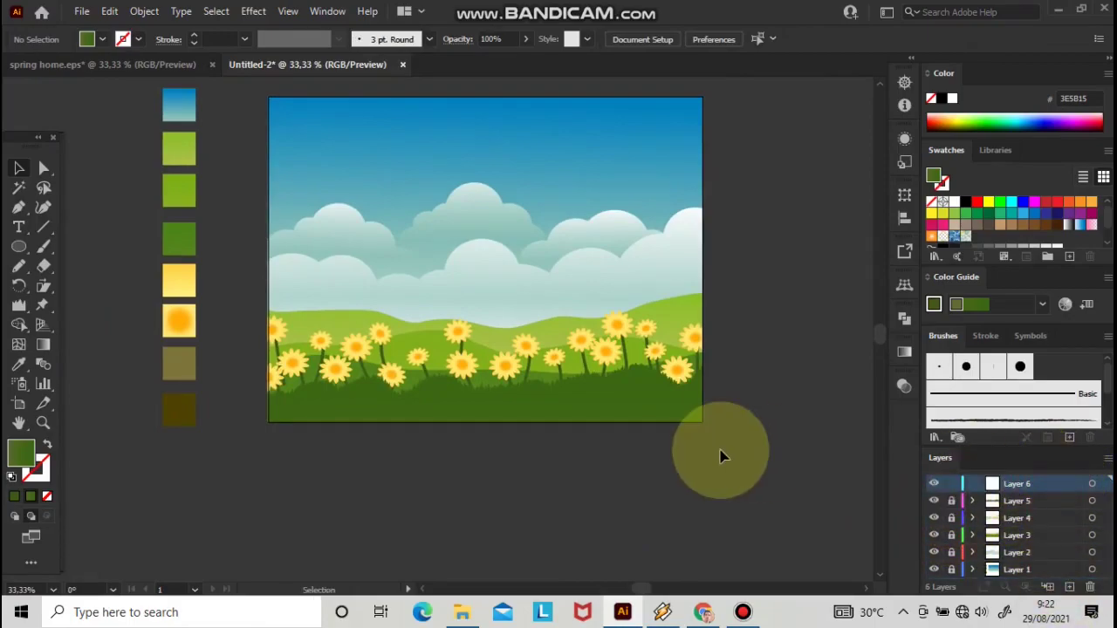
key("ctrl+plus")
left_click_drag(343, 306, 369, 334)
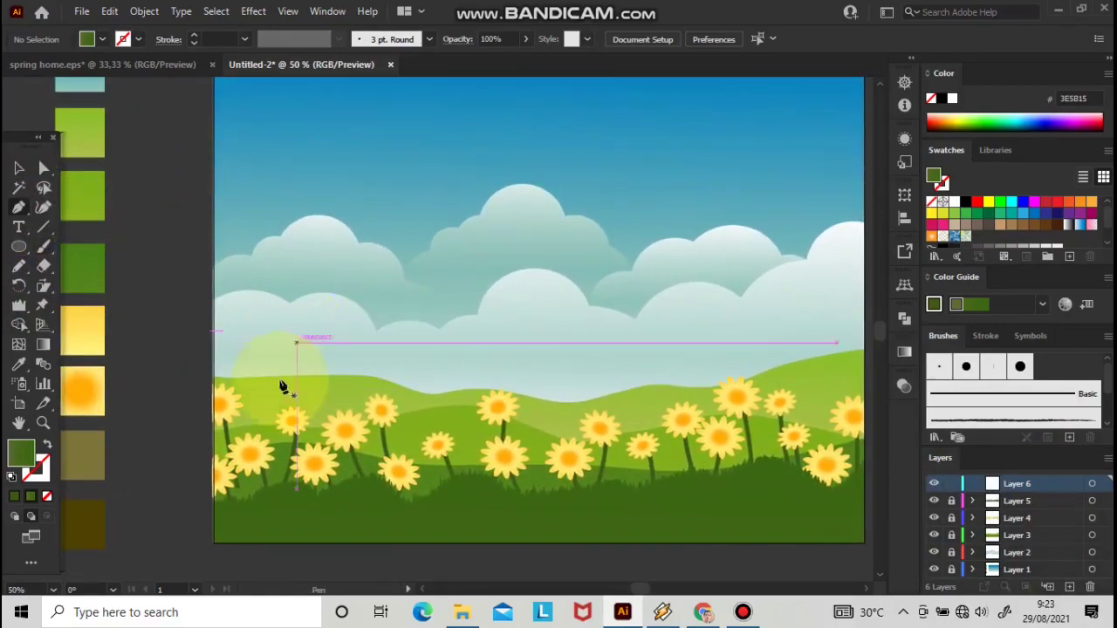
- Start a dark green tree outline near the artboard's left side, tracing the trunk's left edge out to the lower-left branch tip with the Pen tool
left_click(307, 293)
left_click(306, 269)
left_click(300, 249)
left_click(289, 231)
left_click(273, 214)
left_click(255, 197)
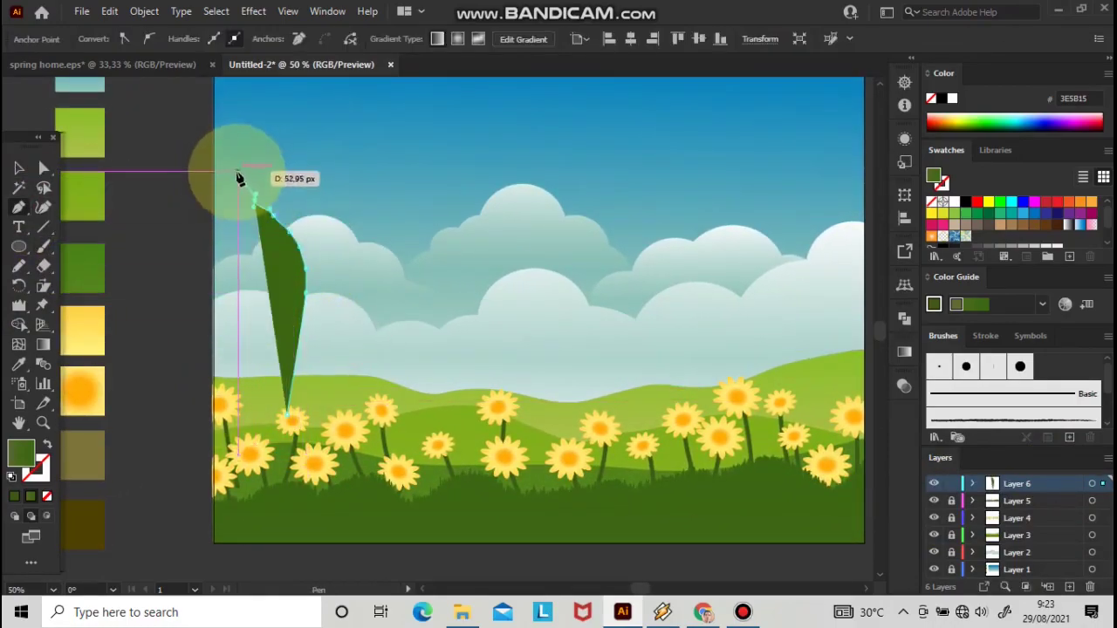
left_click_drag(234, 178, 268, 197)
- Continue the tree outline back to the trunk and around the thin upper-left branch that reaches towards the artboard's upper edge
scroll(306, 229, "up", 2)
left_click(307, 279)
left_click(310, 209)
left_click(294, 178)
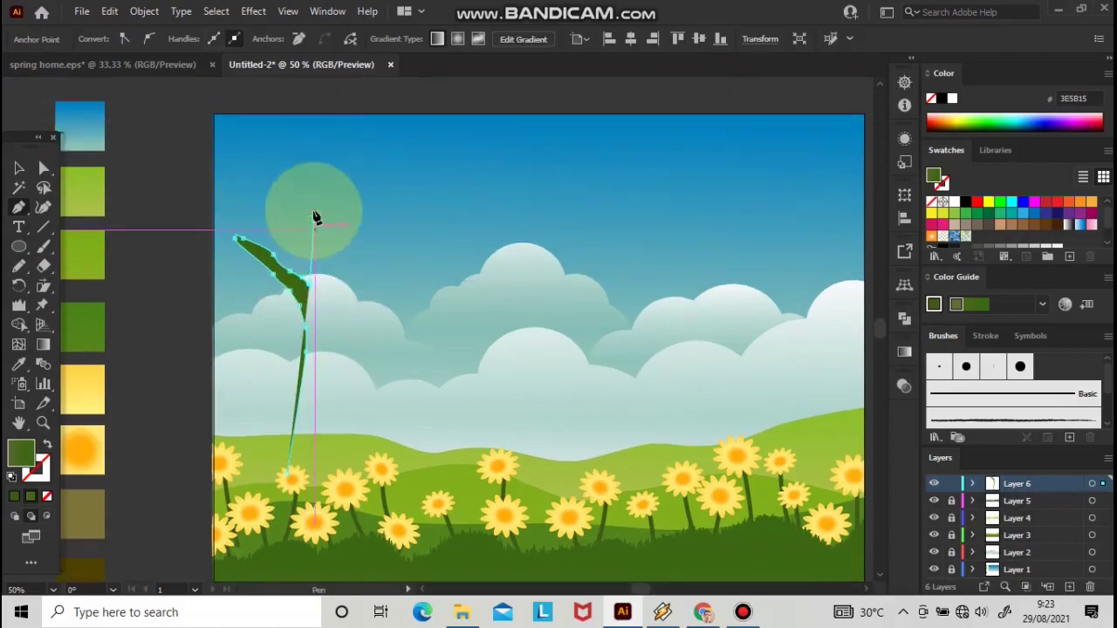
left_click(282, 148)
left_click_drag(280, 140, 271, 128)
left_click(283, 131)
left_click(296, 157)
left_click(315, 181)
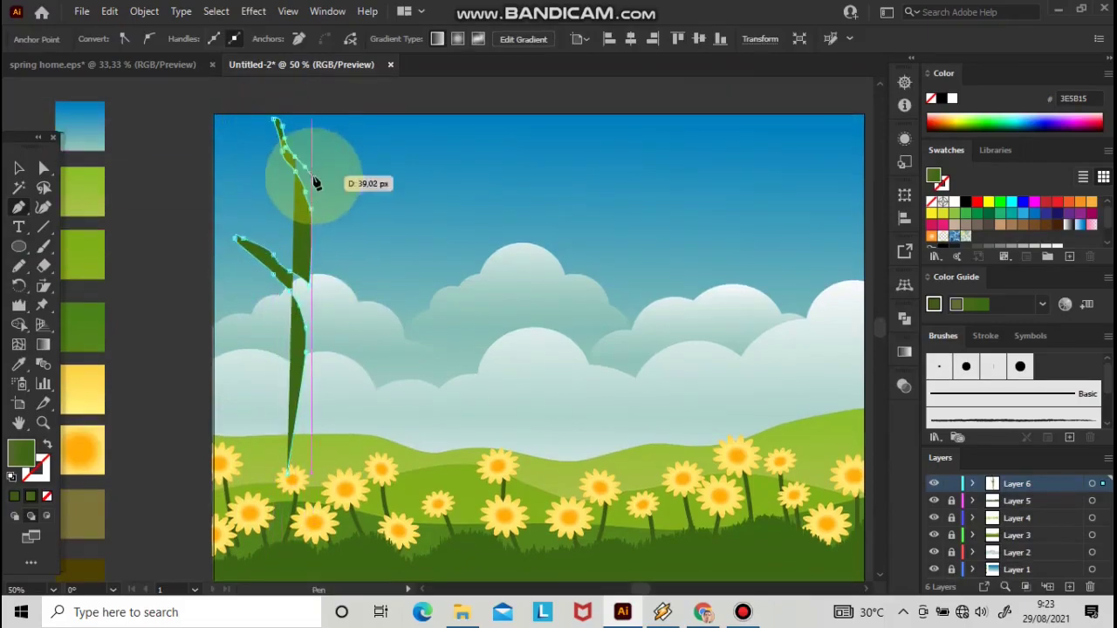
- Extend the outline across the flat trunk top, down its right side and around the inner branch on the right
left_click(358, 116)
left_click(361, 179)
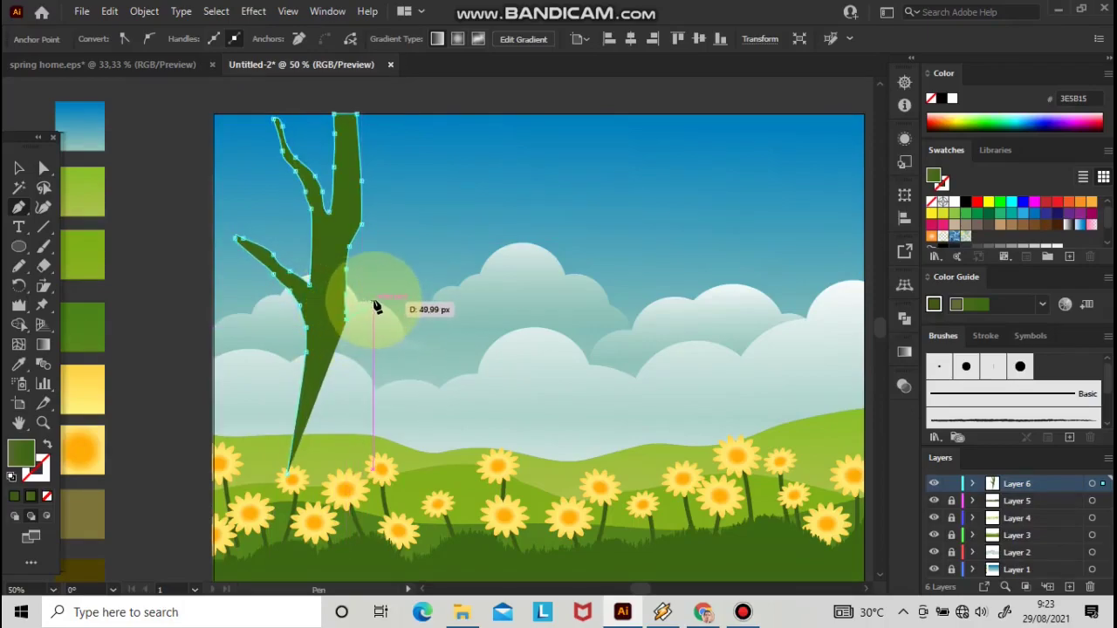
mouse_move(417, 251)
left_mouse_down()
mouse_move(425, 239)
mouse_move(411, 251)
left_mouse_up()
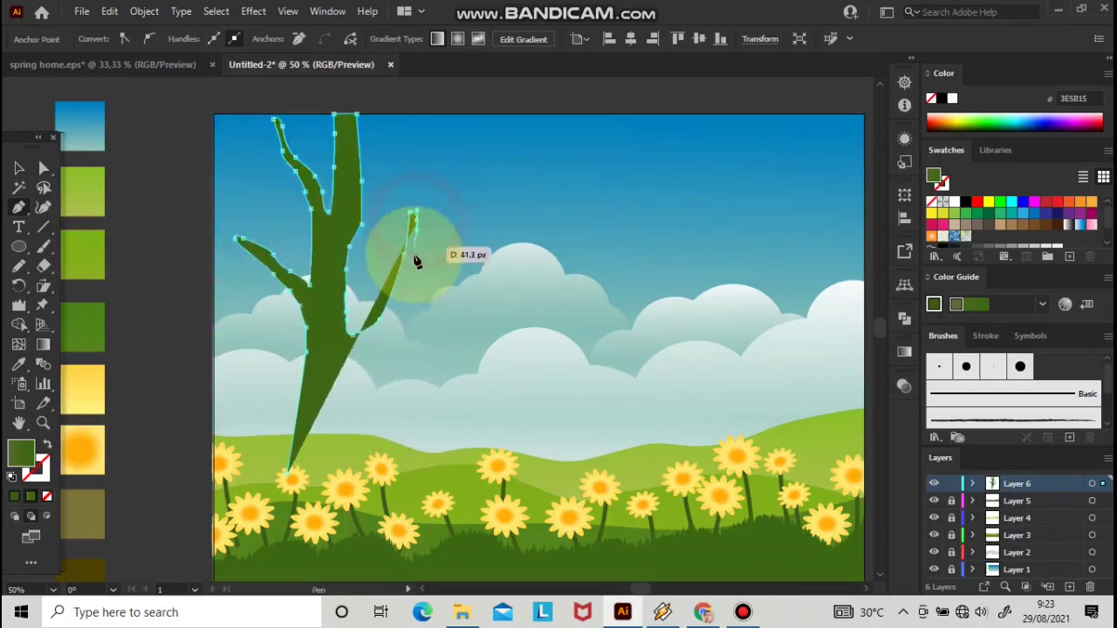
left_click(411, 312)
left_click(436, 291)
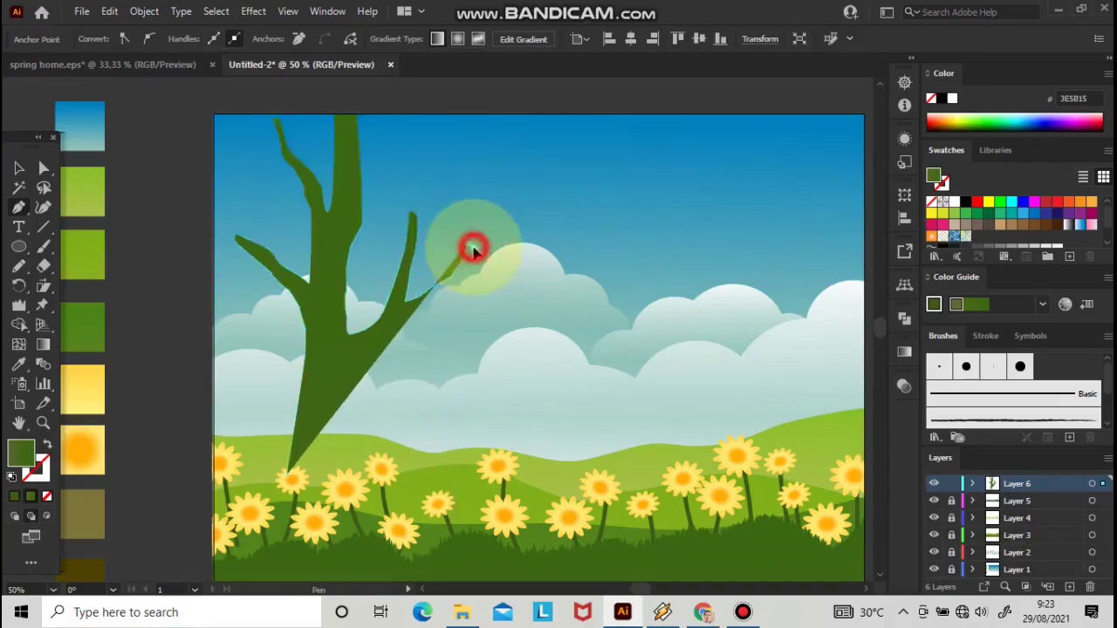
- Trace the underside of the lower-right branch and close the tree outline at the trunk's base
left_click(425, 304)
left_click(402, 318)
left_click_drag(378, 343, 338, 370)
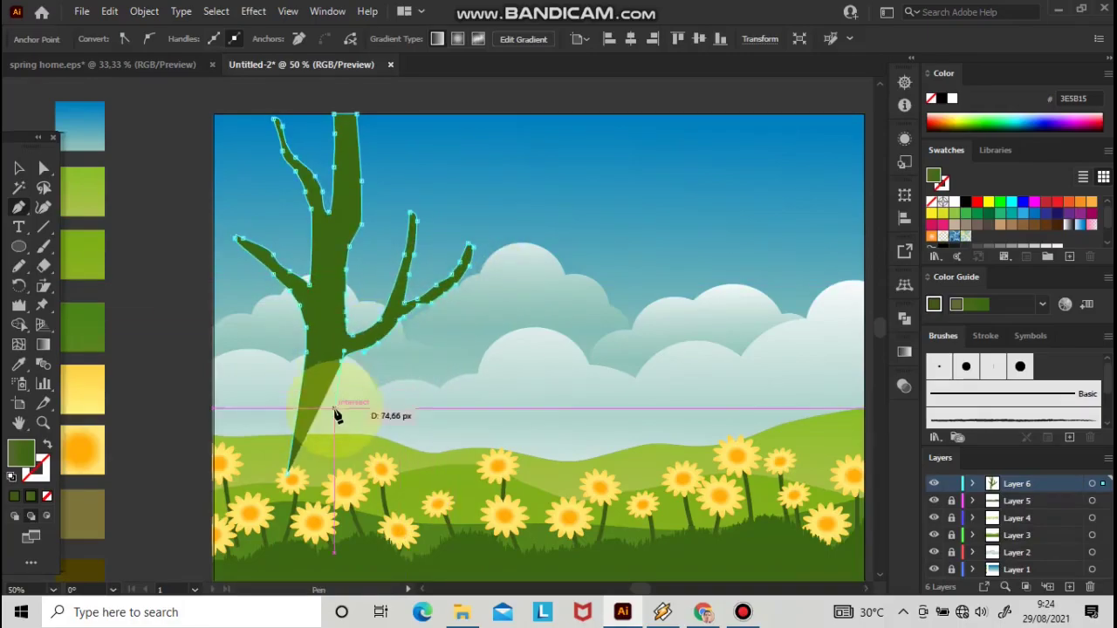
left_click(334, 485)
left_click(289, 473)
- Move the tree shape slightly down so its top sits below the artboard's upper edge
left_click(19, 168)
left_click(114, 167)
left_click(332, 231)
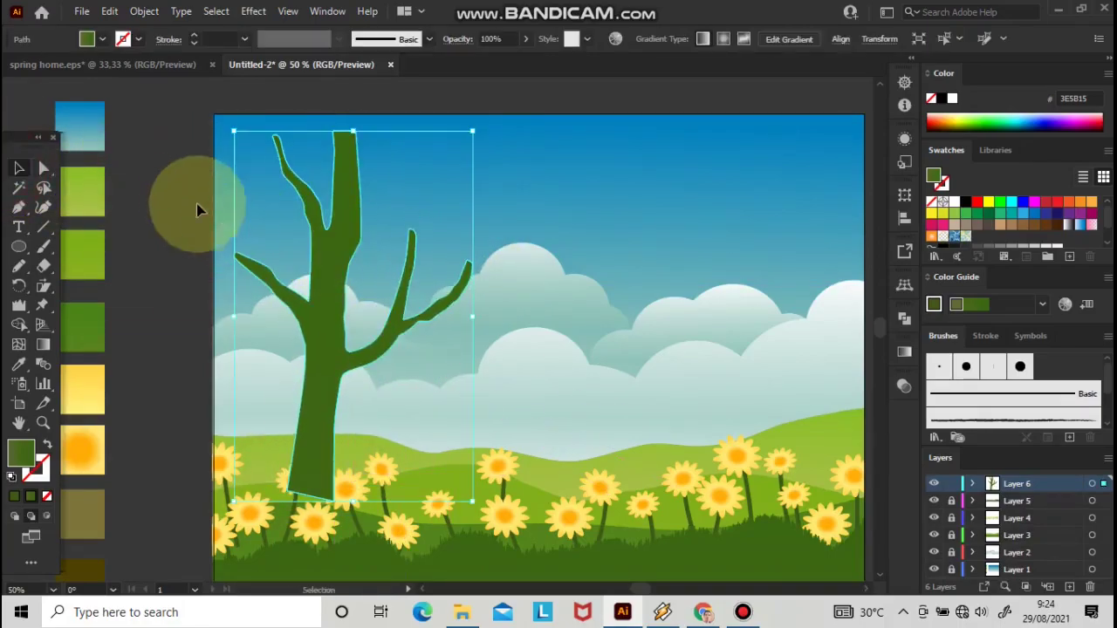
left_click(188, 190)
- Smooth the underside of the lower-right branch and the upper edge of the lower-left branch by adjusting their anchor points
key("ctrl+plus")
key("ctrl+plus")
left_click(43, 166)
left_click(357, 305)
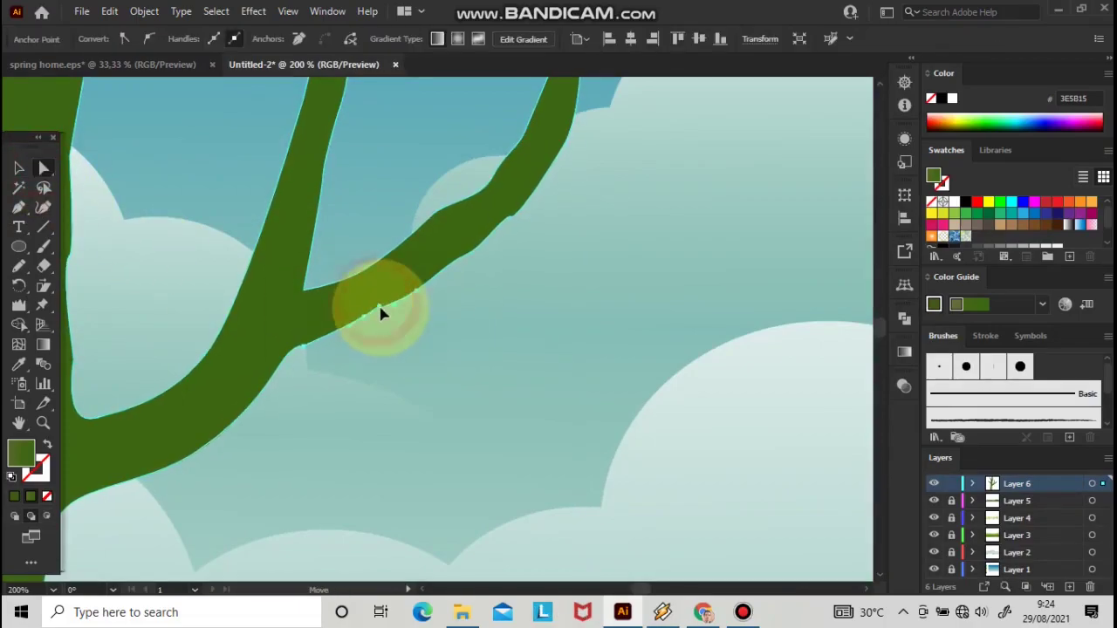
scroll(504, 227, "up", 3)
left_click_drag(438, 349, 441, 353)
left_click_drag(346, 311, 972, 400)
left_click_drag(375, 284, 387, 316)
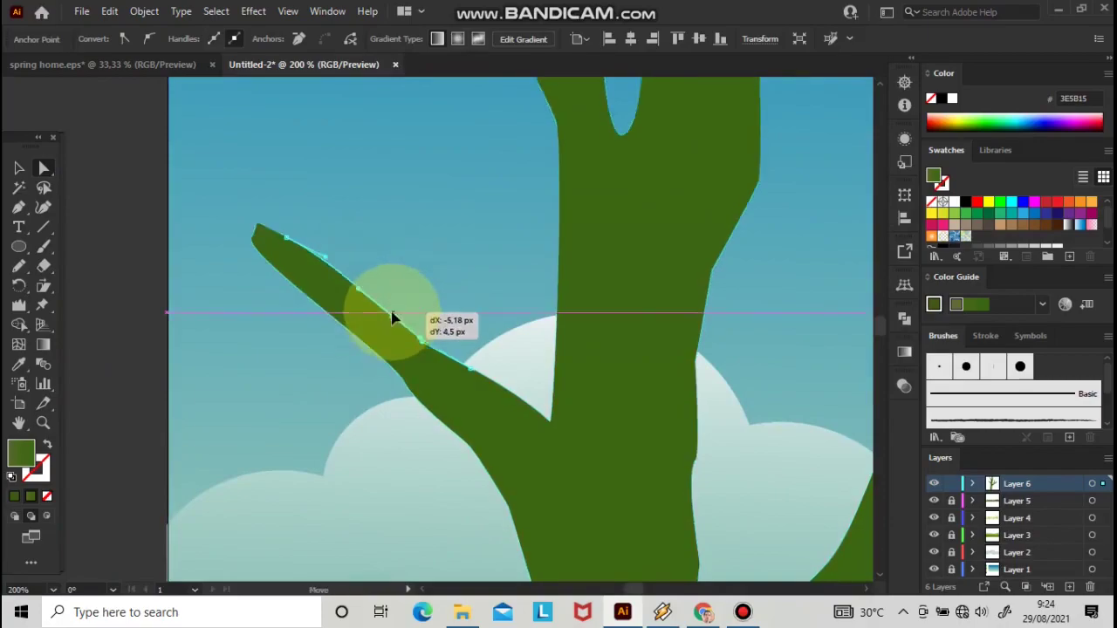
- Smooth the upper-left branch and the fork beside it by adjusting their anchor points and handles
scroll(466, 267, "up", 6)
left_click(533, 289)
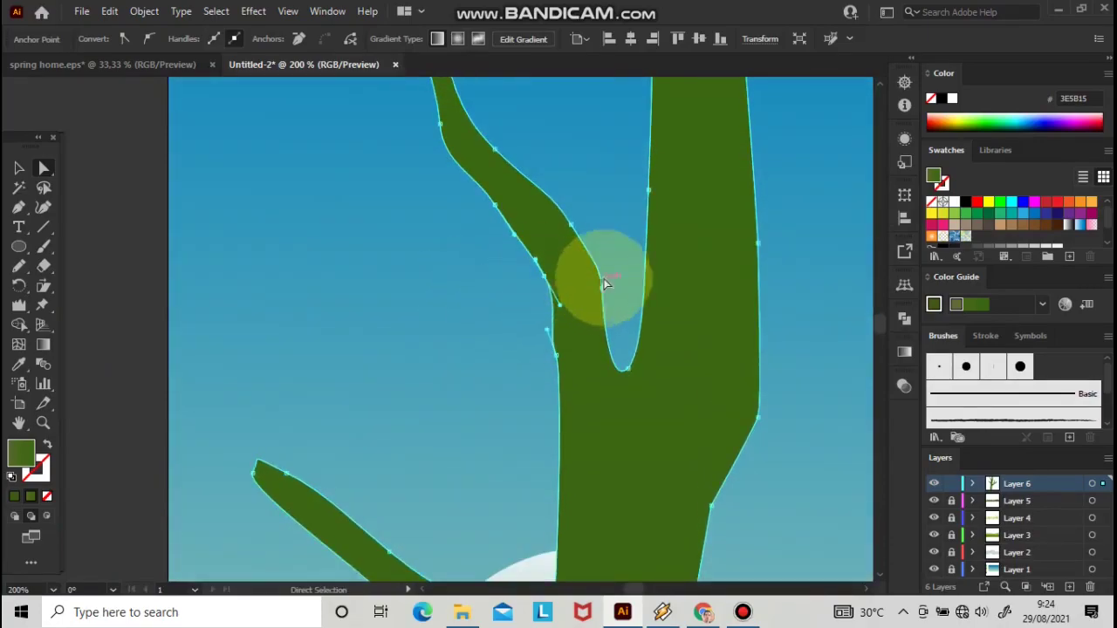
scroll(598, 287, "up", 3)
left_click(496, 287)
left_click(604, 427)
left_click(650, 327)
left_click_drag(646, 386, 656, 428)
- Move the anchors along the upper trunk's right edge inward to make it slimmer up to its top corner
scroll(689, 340, "down", 5)
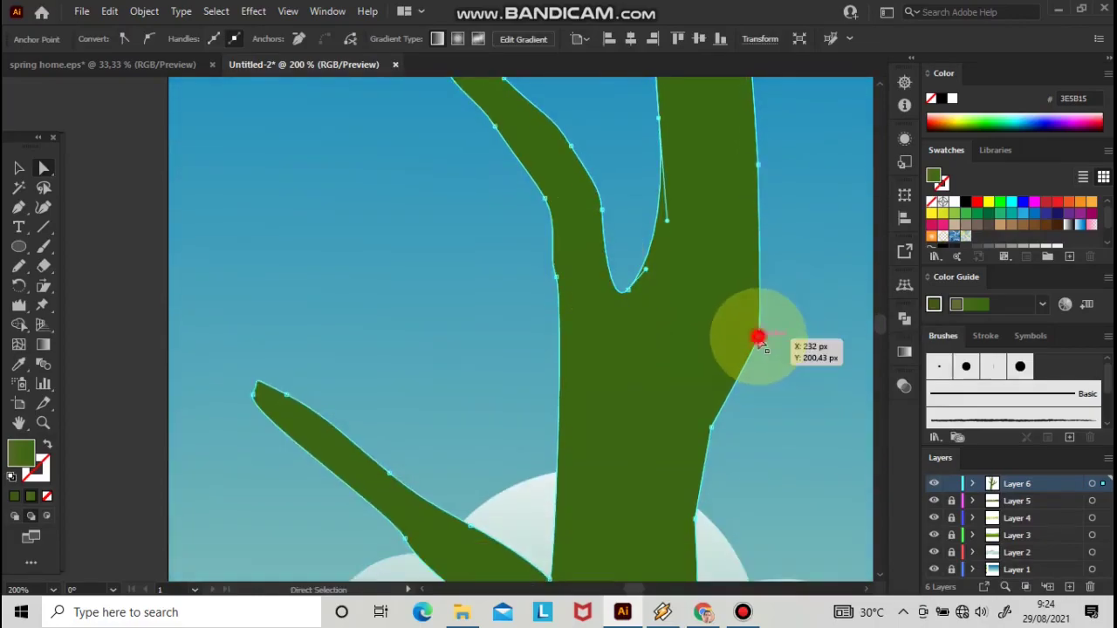
left_click_drag(760, 340, 735, 360)
scroll(762, 294, "up", 3)
left_click_drag(758, 290, 751, 292)
scroll(750, 290, "up", 4)
left_click_drag(739, 182, 728, 177)
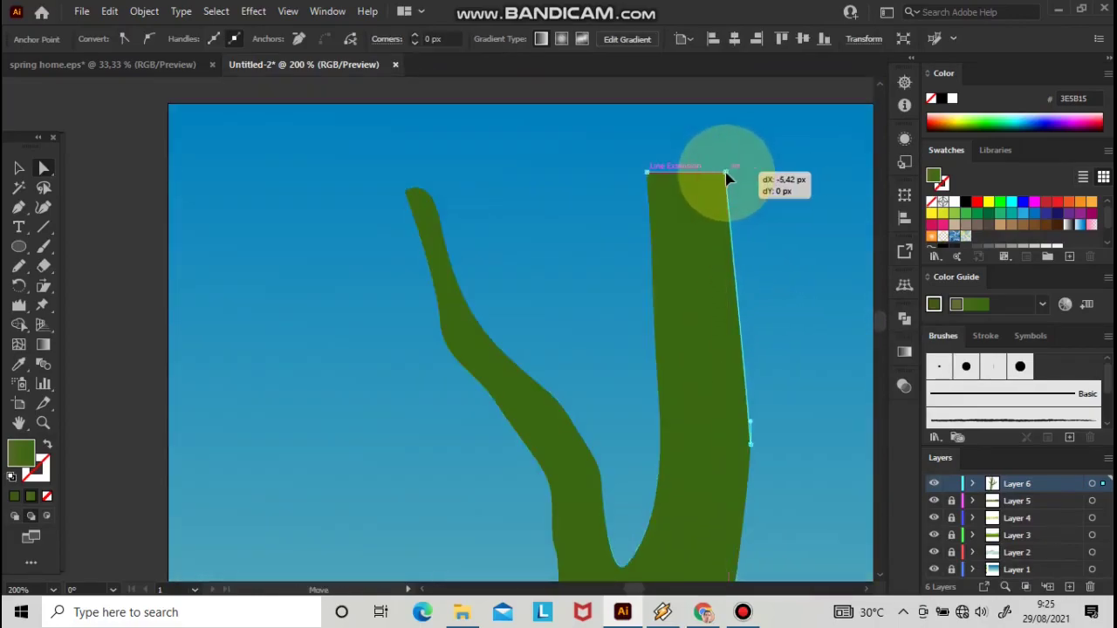
left_click_drag(748, 444, 730, 445)
left_click_drag(736, 180, 723, 175)
- Shift the anchors on the left edge of the trunk's top inward to taper it
left_click_drag(654, 177, 665, 172)
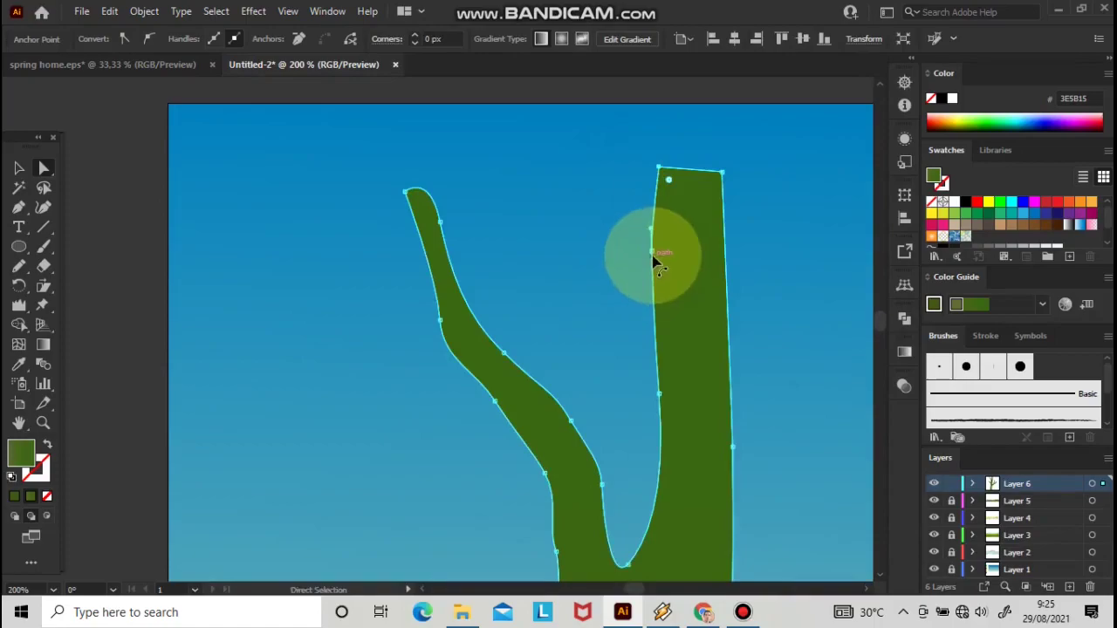
left_click_drag(655, 251, 660, 254)
left_click(668, 397)
left_click(624, 457)
- Pull in the anchors along the trunk's right edge between the upper fork and the right branch
key("ctrl+minus")
key("ctrl+minus")
key("ctrl+minus")
key("ctrl+minus")
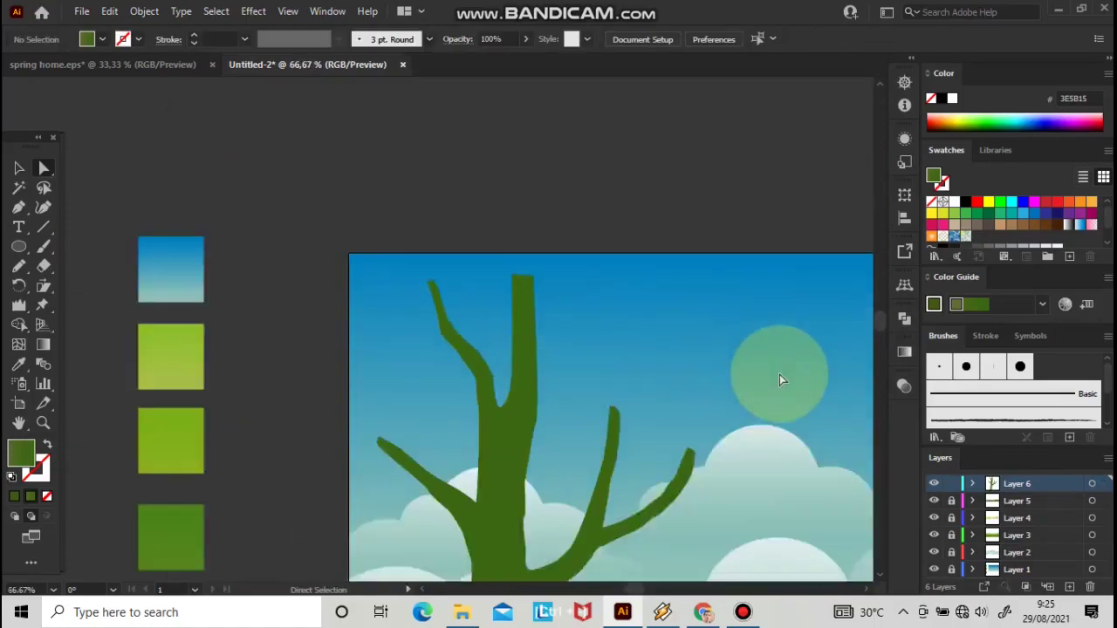
scroll(721, 357, "down", 5)
key("ctrl+equal")
key("ctrl+equal")
scroll(625, 286, "up", 3)
left_click_drag(585, 296, 558, 306)
left_click_drag(563, 351, 551, 352)
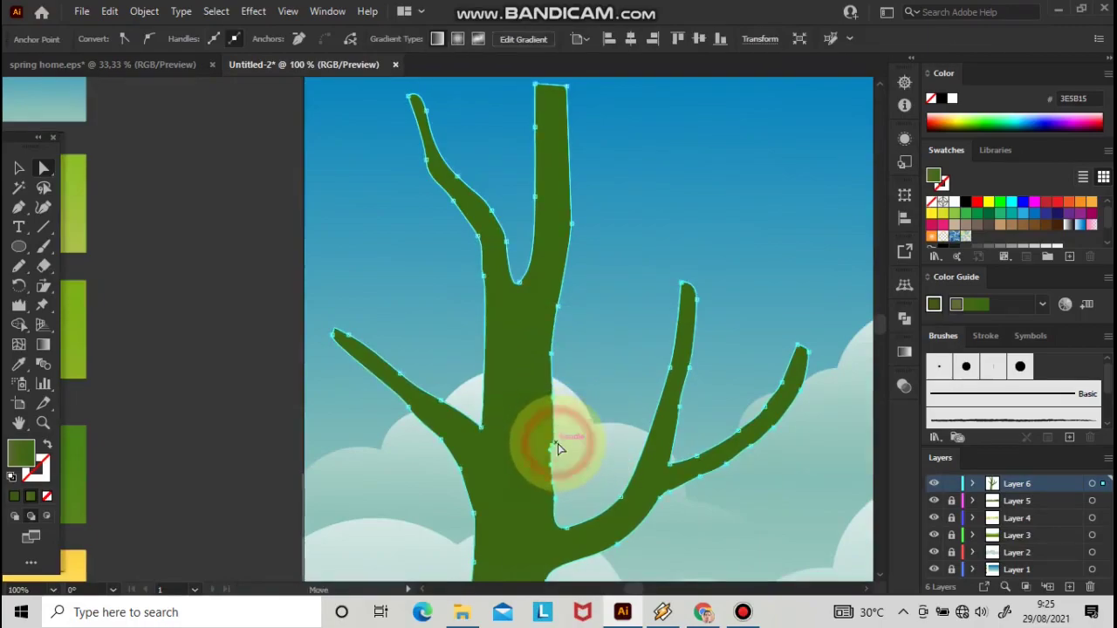
left_click(551, 447)
left_click_drag(544, 448, 544, 415)
left_click_drag(550, 397, 544, 399)
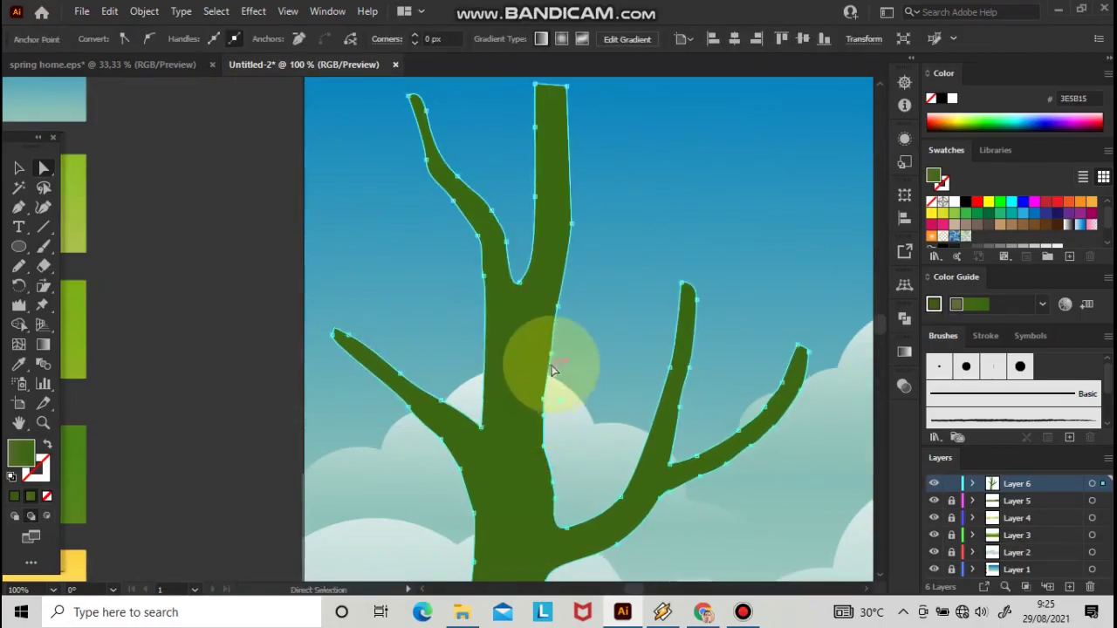
- Slim the upper trunk further by moving its right-edge anchors inward from the fork up to the top
left_click_drag(556, 306, 552, 306)
left_click(582, 232)
left_click_drag(567, 225, 557, 228)
scroll(589, 183, "up", 2)
left_click_drag(561, 165, 551, 164)
scroll(616, 303, "down", 1)
- Deepen the upper fork and reshape the trunk edges around it and where the right branch begins
left_click_drag(514, 282, 521, 306)
left_click_drag(559, 356, 553, 352)
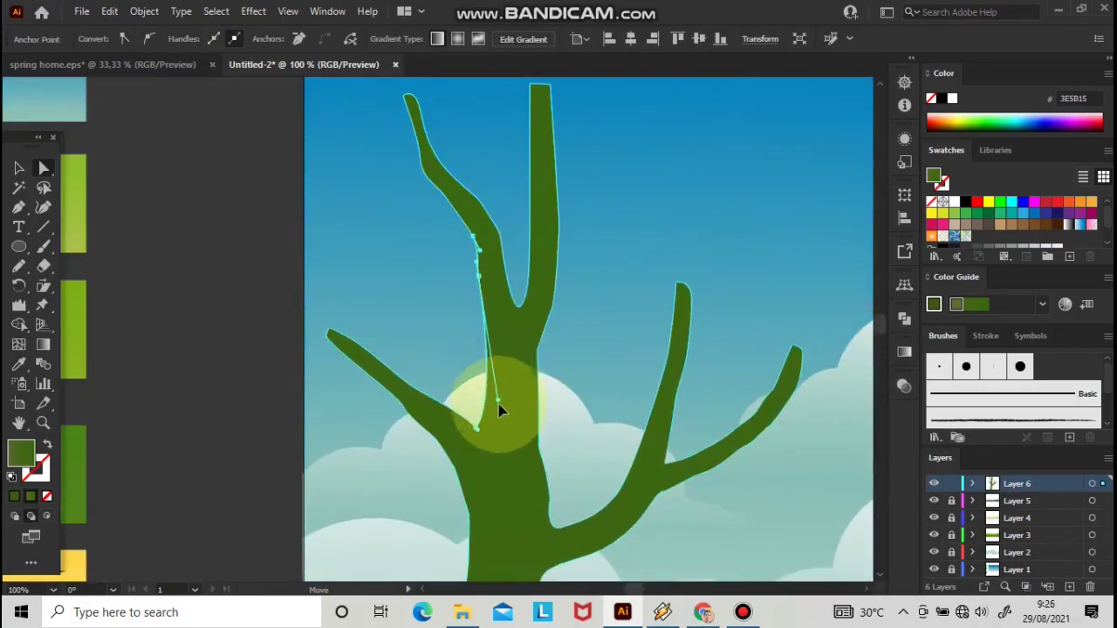
left_click(613, 352)
left_click(544, 494)
mouse_move(545, 510)
left_mouse_down()
mouse_move(532, 487)
mouse_move(538, 520)
left_mouse_up()
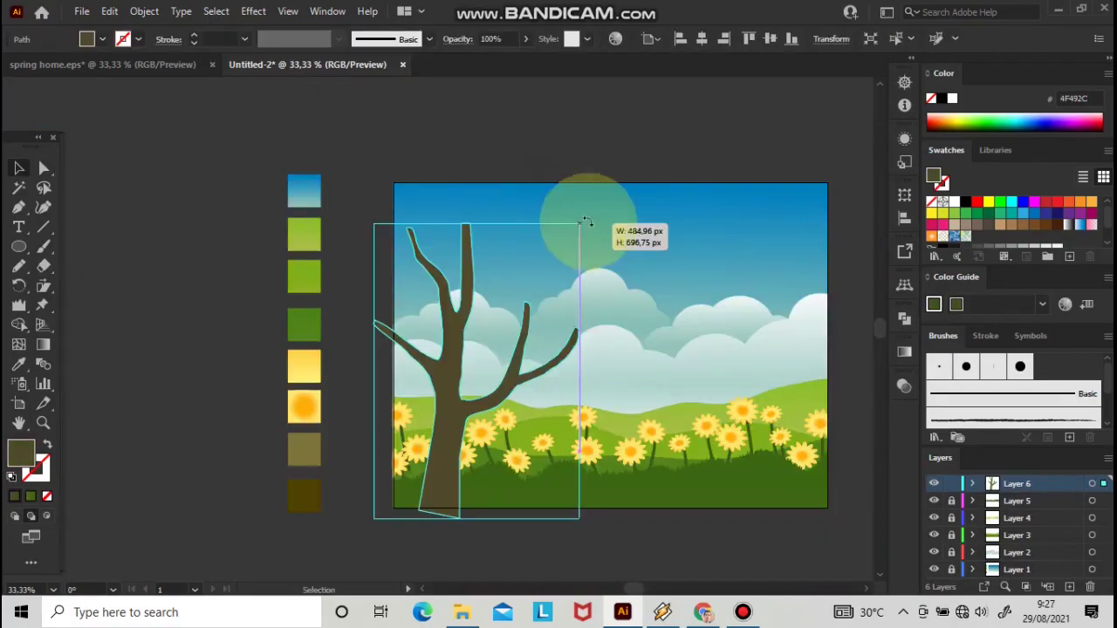
- Fill the tree with dark brown 4F492C and enlarge it to about 485 by 697 px at the artboard's left side
left_click(663, 207)
key("ctrl+=")
left_click(743, 554)
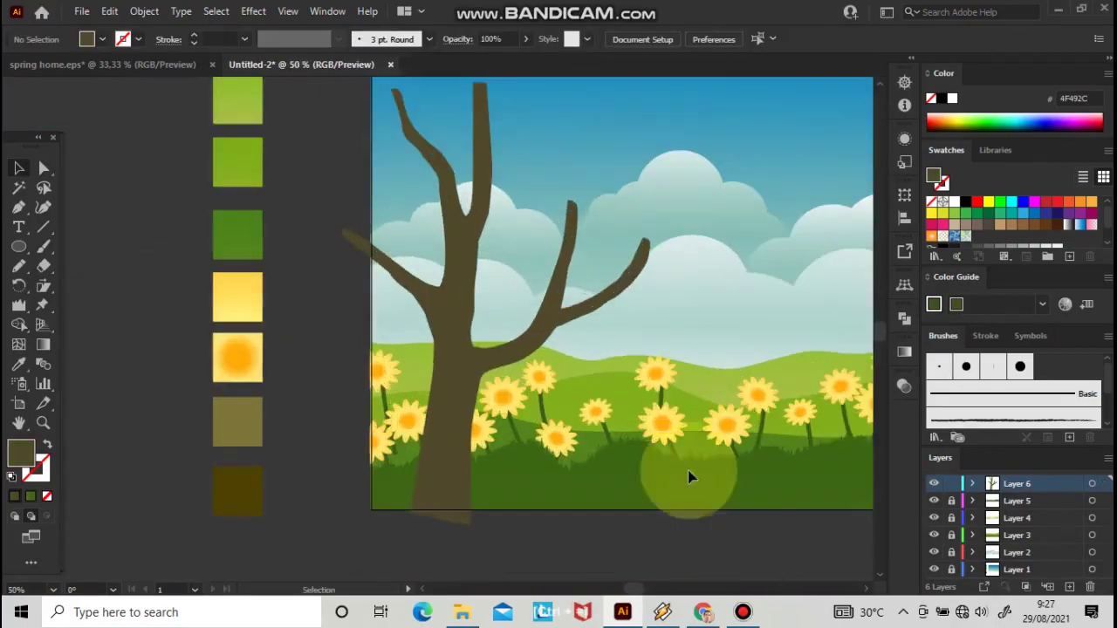
- Refine the tall middle branch's right edge at the fork and taper the left side of its top
scroll(588, 195, "up", 3)
key("ctrl+=")
key("ctrl+=")
left_click(44, 168)
left_click(535, 194)
left_click(538, 299)
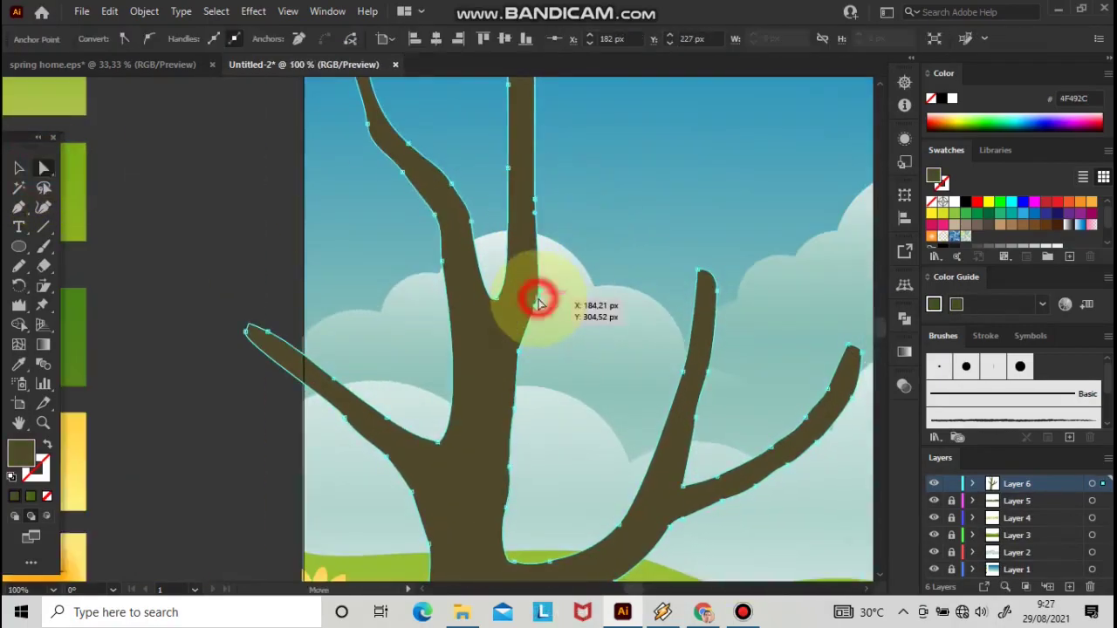
scroll(561, 241, "up", 3)
left_click_drag(511, 155, 514, 156)
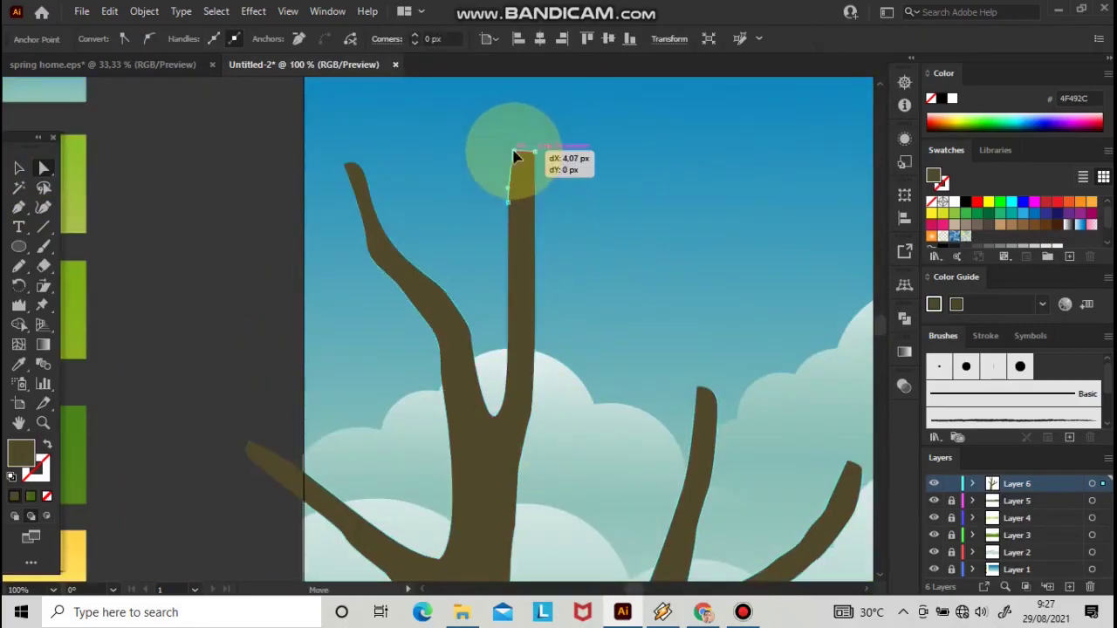
left_click_drag(509, 203, 515, 206)
left_click(474, 244)
- Isolate the tree path for editing on its own
key("ctrl+-")
key("ctrl+-")
key("ctrl+-")
key("ctrl+-")
left_click(19, 167)
key("ctrl+=")
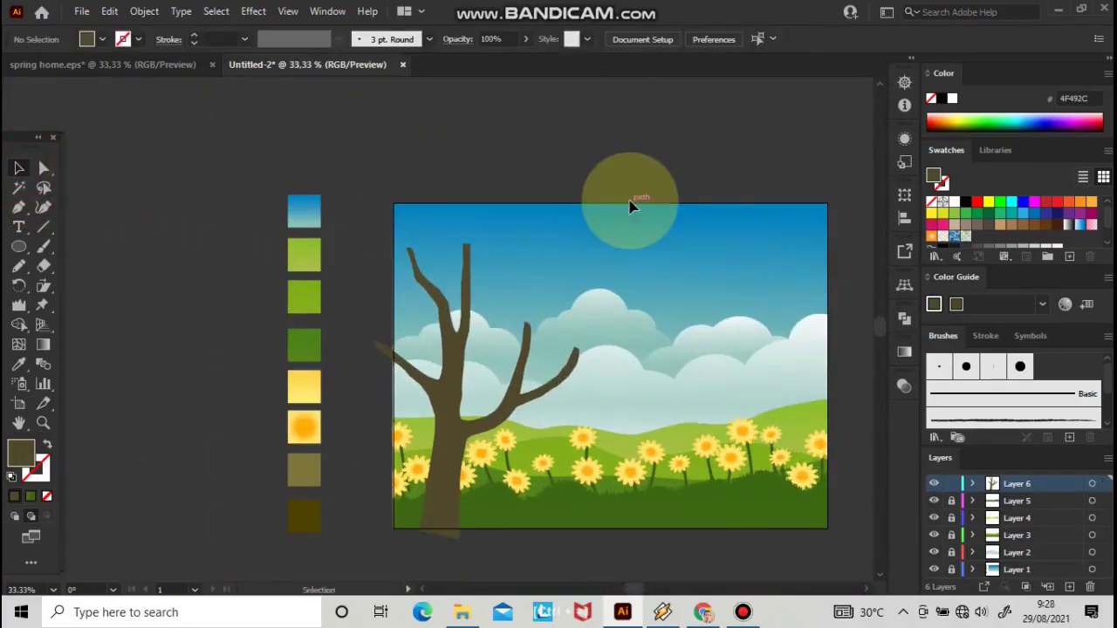
scroll(631, 209, "down", 2)
right_click(450, 357)
left_click(521, 338)
left_click(609, 484)
- Draw a freehand closed shape over the right side of the trunk and lower-right branch, and give it the tree's brown fill
left_click(43, 423)
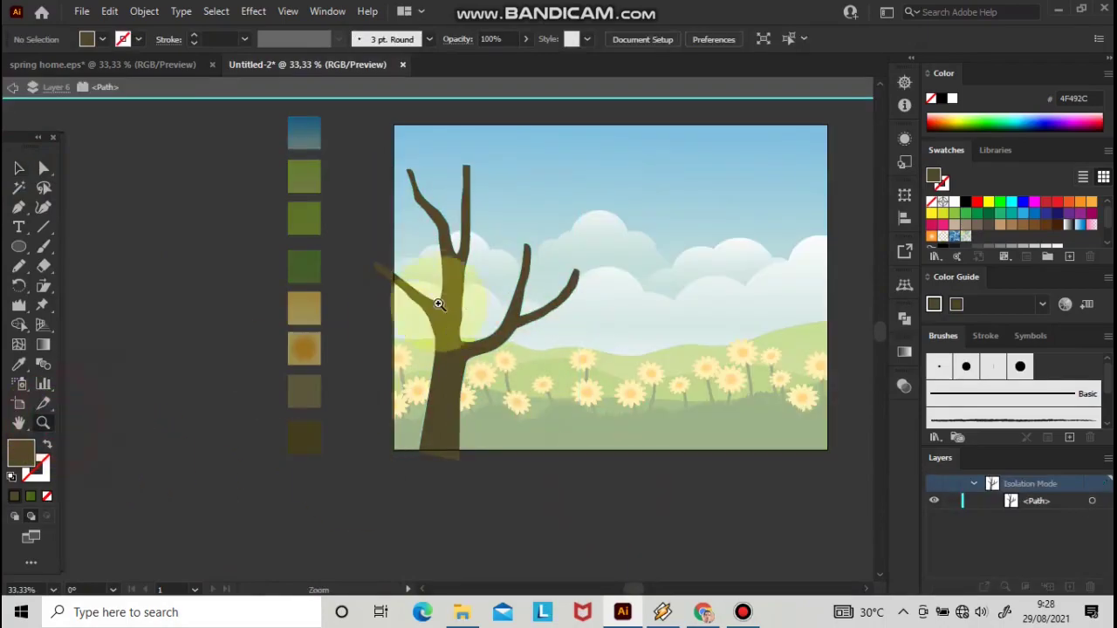
left_click(398, 322)
left_click(19, 266)
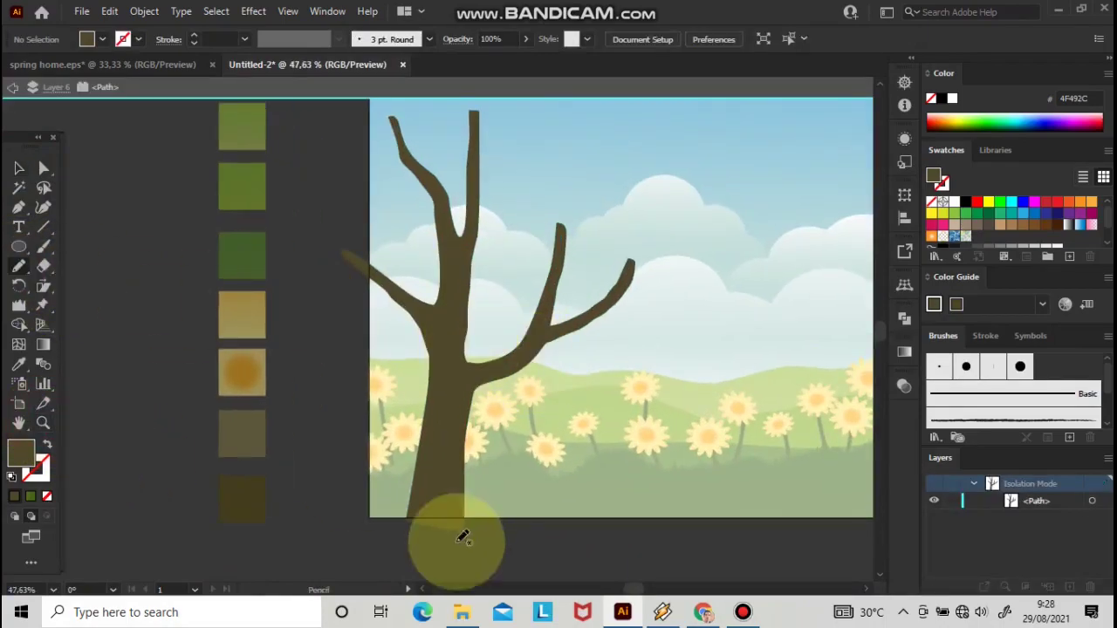
left_click_drag(441, 545, 461, 408)
mouse_move(636, 261)
left_mouse_down()
mouse_move(574, 455)
mouse_move(442, 543)
left_mouse_up()
left_click(20, 364)
left_click(463, 331)
- Change the new shape's blend mode so it lightens the trunk, and bring the shape to the front
left_click(904, 385)
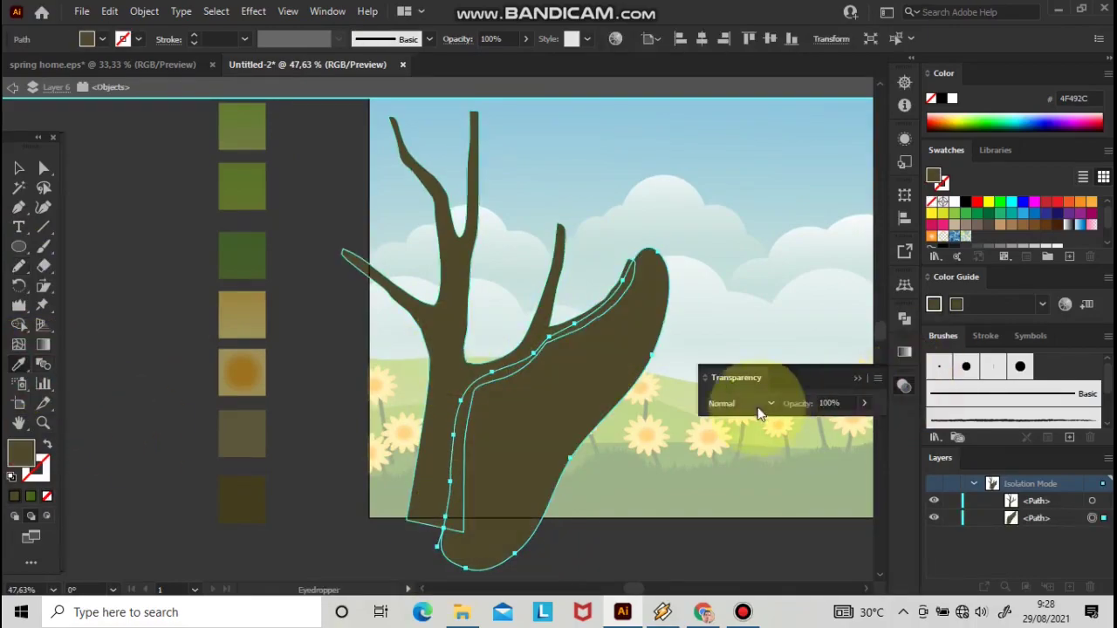
left_click(760, 405)
left_click(758, 193)
left_click(857, 379)
left_click(145, 12)
left_click(220, 43)
left_click(445, 44)
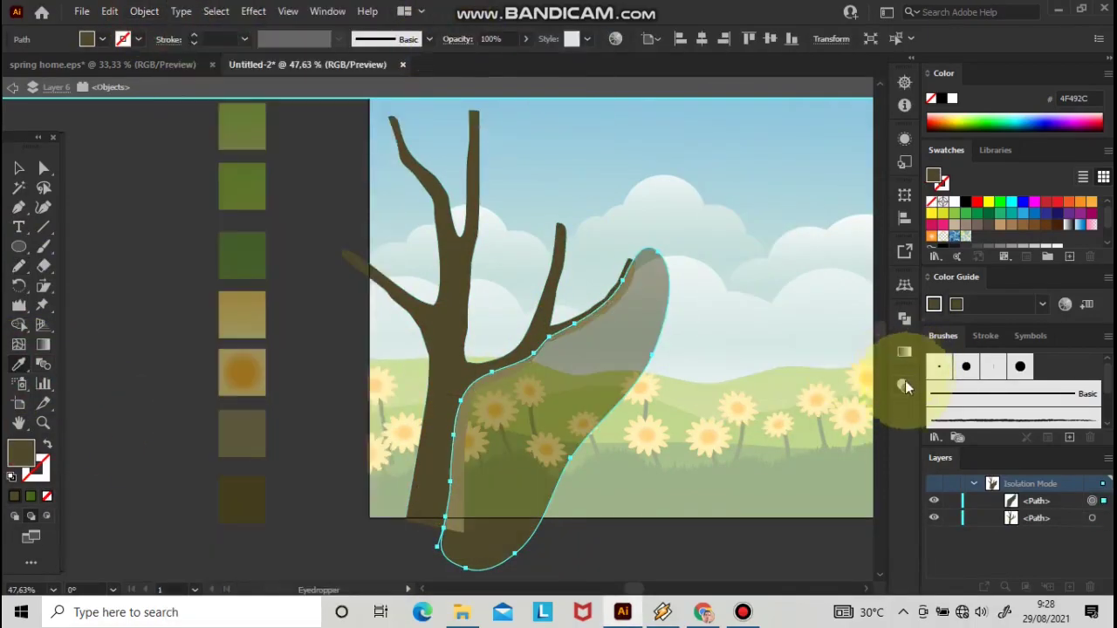
- Set the highlight shape's opacity to 39%
left_click(906, 388)
left_click_drag(823, 433, 824, 433)
left_click(859, 379)
left_click(19, 168)
left_click(724, 260)
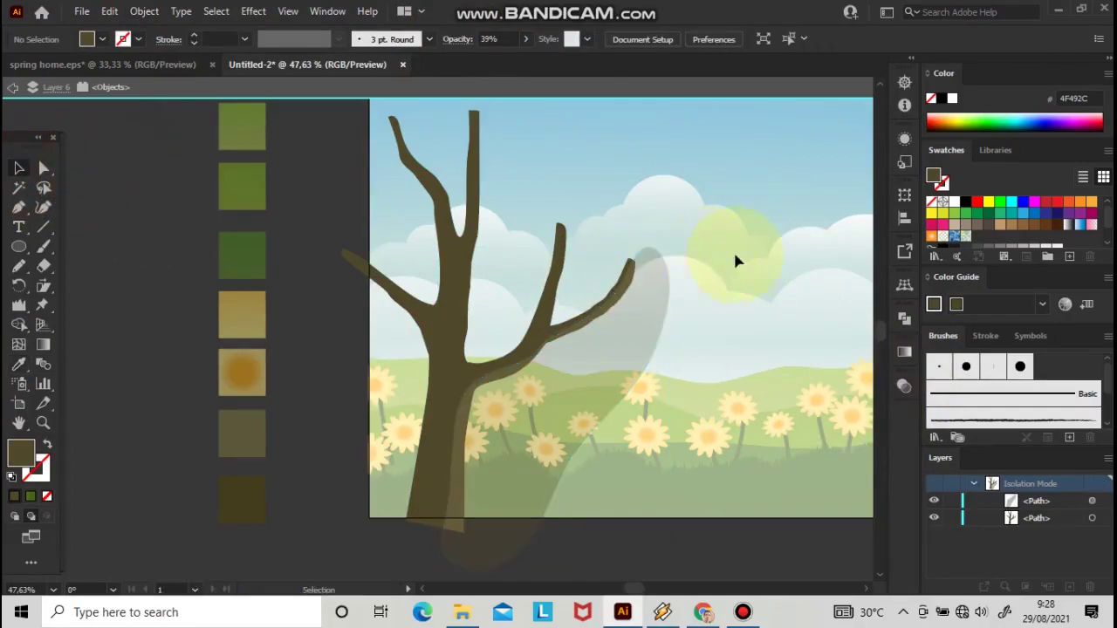
- Nudge the highlight shape slightly and trim away the part that extends outside the tree
left_click(628, 314)
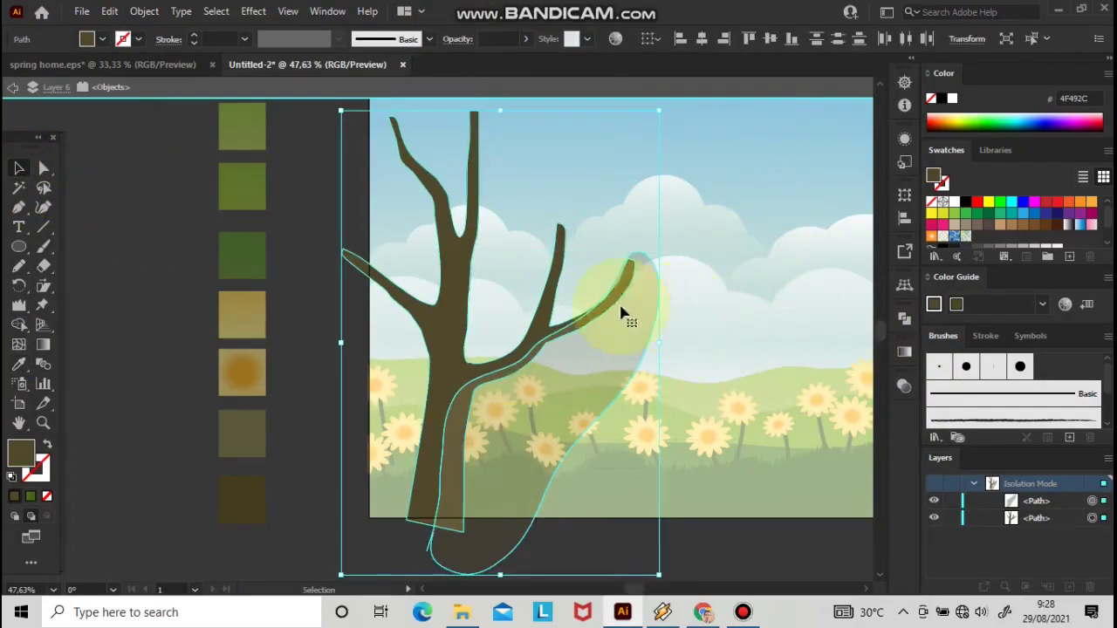
left_click(530, 517, "alt")
left_click(19, 168)
left_click(154, 146)
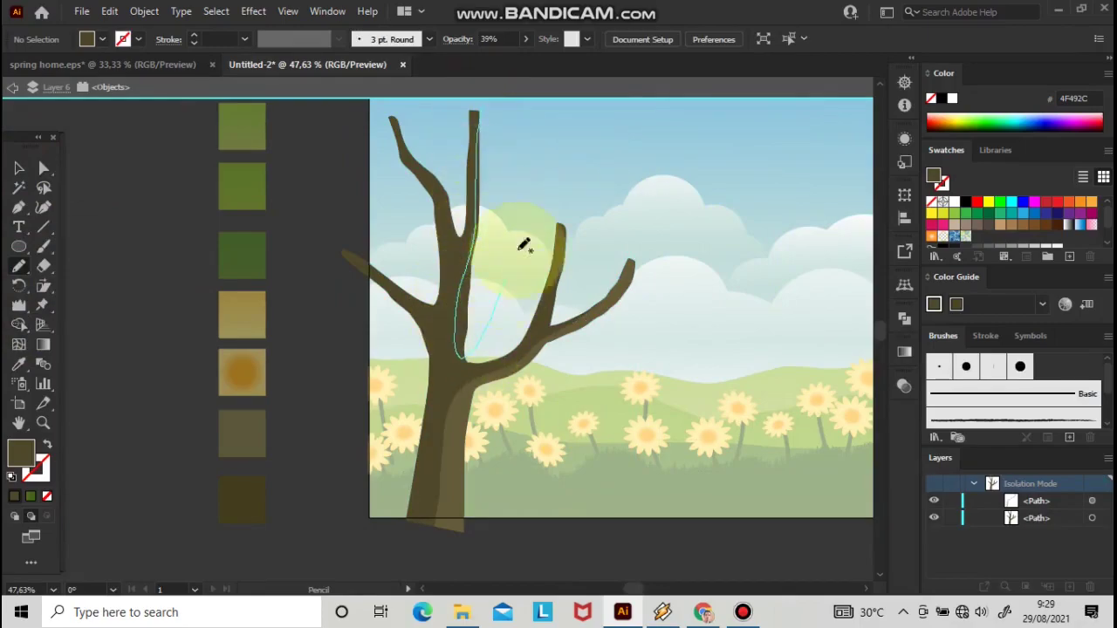
- Draw a second freehand highlight shape along the right side of the tall middle branch and arrange it in front of the tree
left_click_drag(506, 96, 502, 101)
left_click(19, 167)
left_click(144, 11)
mouse_move(210, 42)
left_click(491, 41)
- Reposition the middle branch's highlight and trim away the part that extends outside the tree
left_click(691, 150)
left_click_drag(519, 173, 518, 172)
left_click_drag(492, 354, 491, 366)
left_click(686, 150)
left_click_drag(684, 147, 496, 347)
left_click(19, 267)
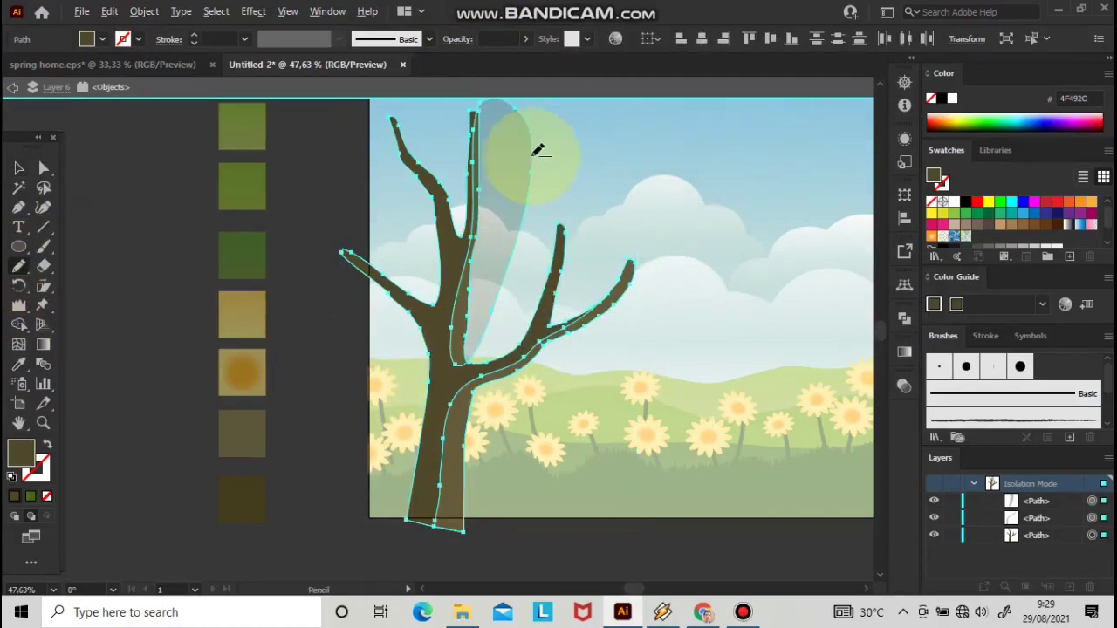
left_click(536, 154)
key("v")
left_click(167, 145)
- Group the tree with its highlight shapes
left_click(442, 469)
left_click(143, 10)
left_click(225, 83)
left_click(716, 388)
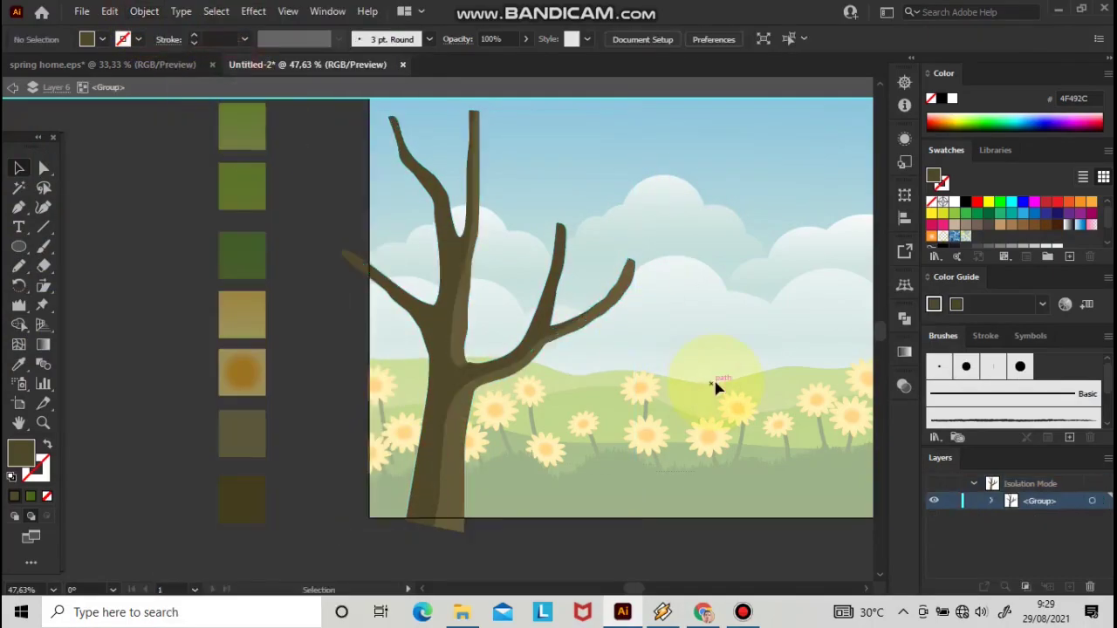
- Move the anchor on the left edge of the trunk highlight, just below the right branch, towards the right
key("ctrl+plus")
left_click_drag(882, 333, 882, 341)
key("ctrl+plus")
key("ctrl+plus")
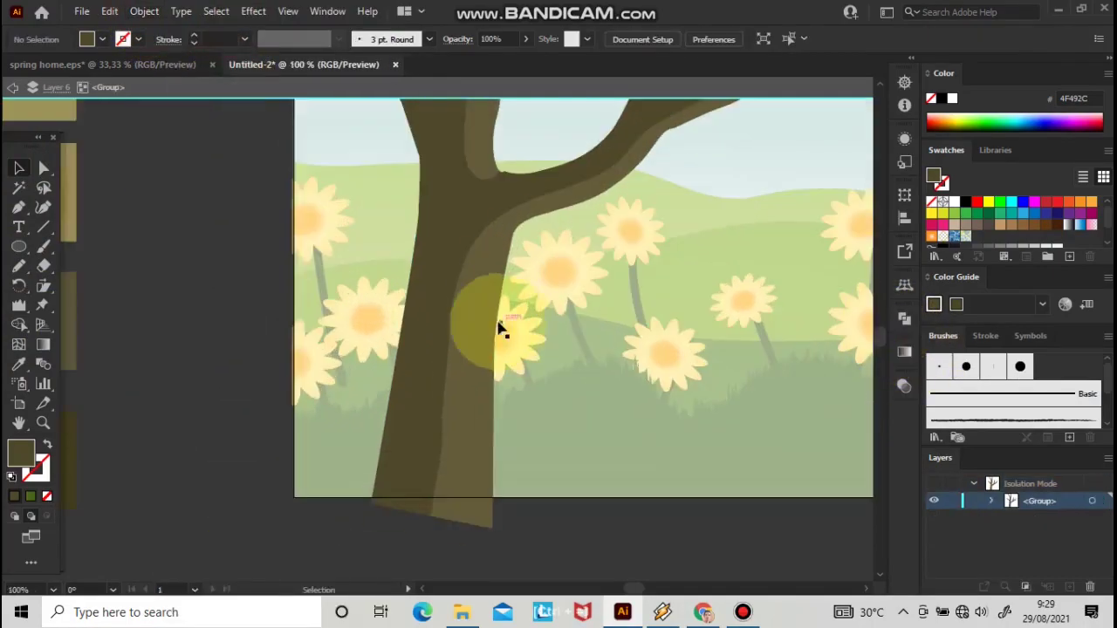
left_click(483, 325)
left_click(43, 168)
mouse_move(464, 259)
left_mouse_down()
mouse_move(461, 244)
mouse_move(491, 261)
mouse_move(462, 293)
mouse_move(479, 264)
left_mouse_up()
left_click(471, 262)
key("ctrl+z")
- Move the lower anchors on the left edge of the trunk highlight towards the right to narrow it down to the trunk's base
left_click_drag(450, 333, 447, 457)
left_click(451, 437)
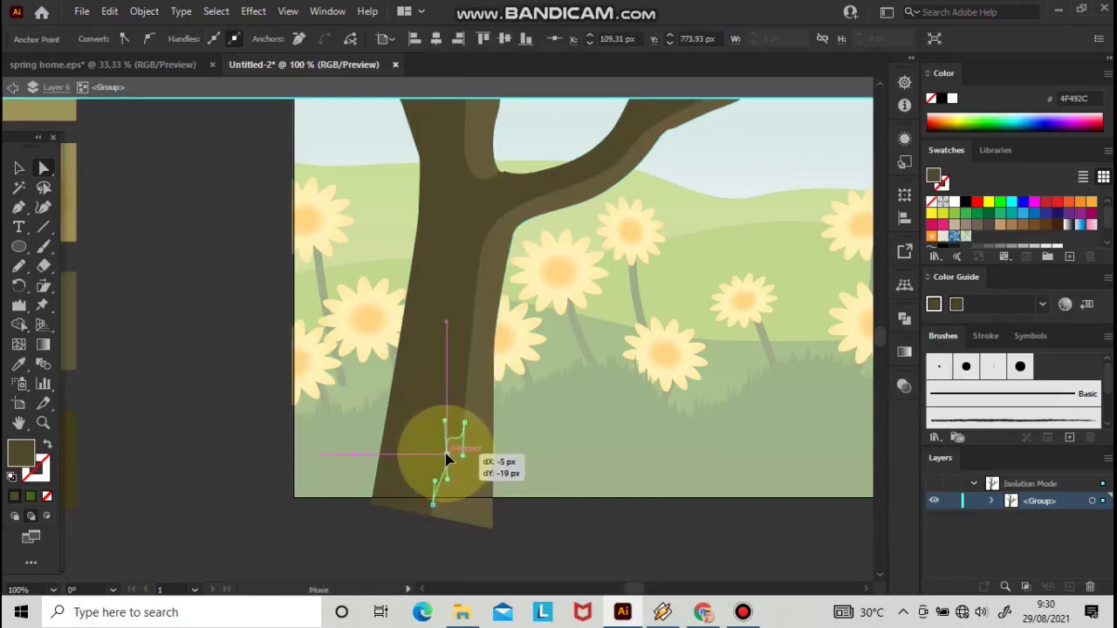
left_click_drag(445, 402, 471, 467)
left_click_drag(434, 506, 466, 525)
left_click(484, 513)
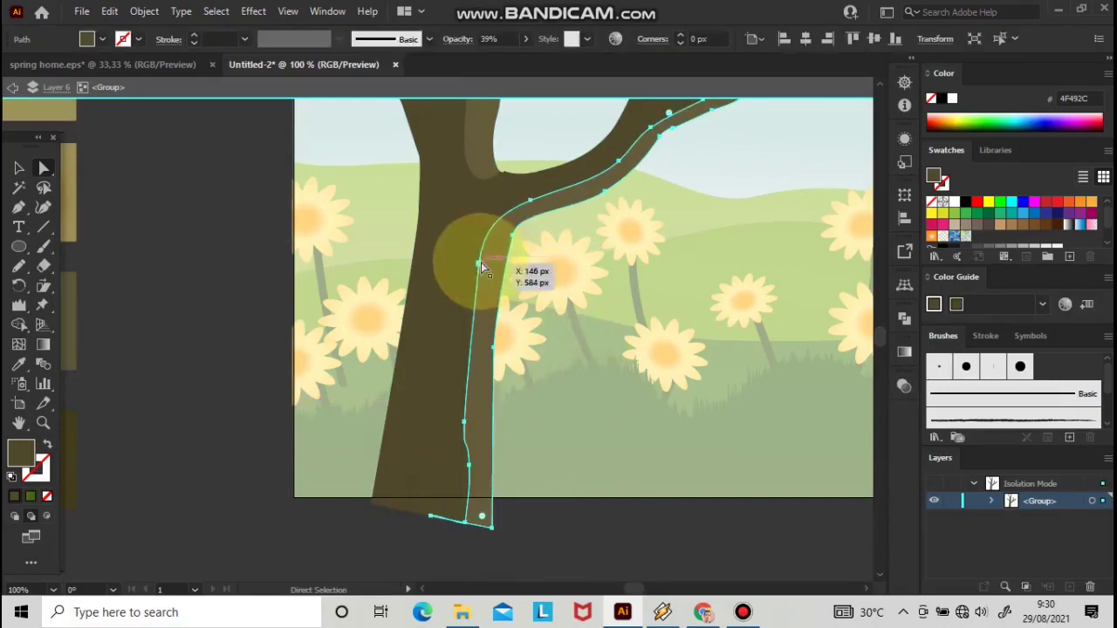
- Shift the trunk highlight's upper anchors where it bends into the right branch, narrowing the strip along the branch's underside
left_click(480, 263)
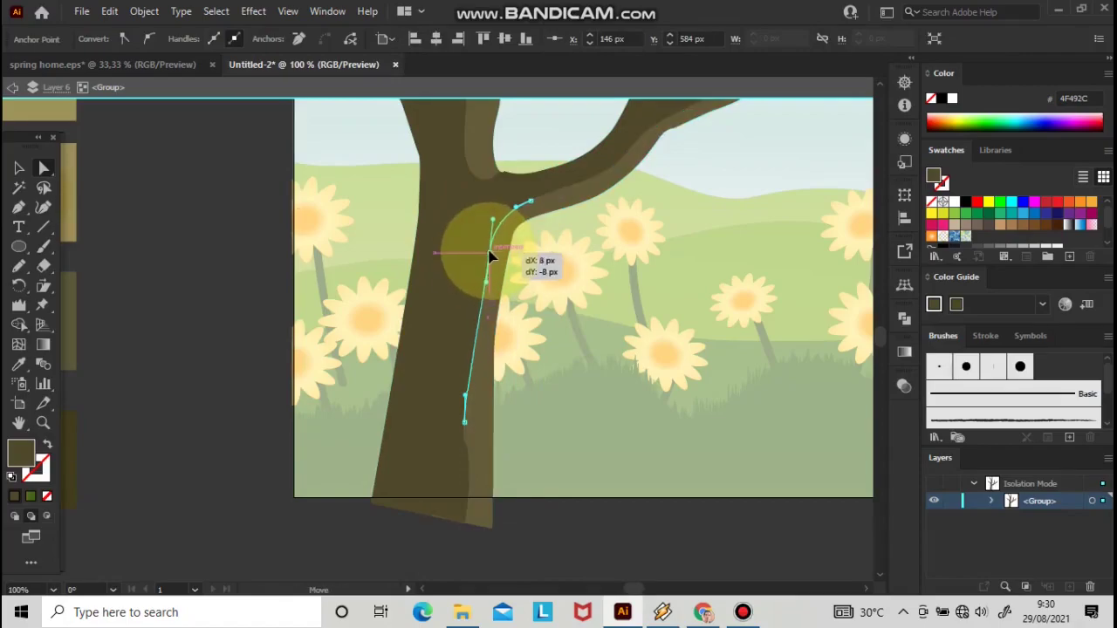
left_click_drag(493, 255, 618, 162)
left_click(555, 185)
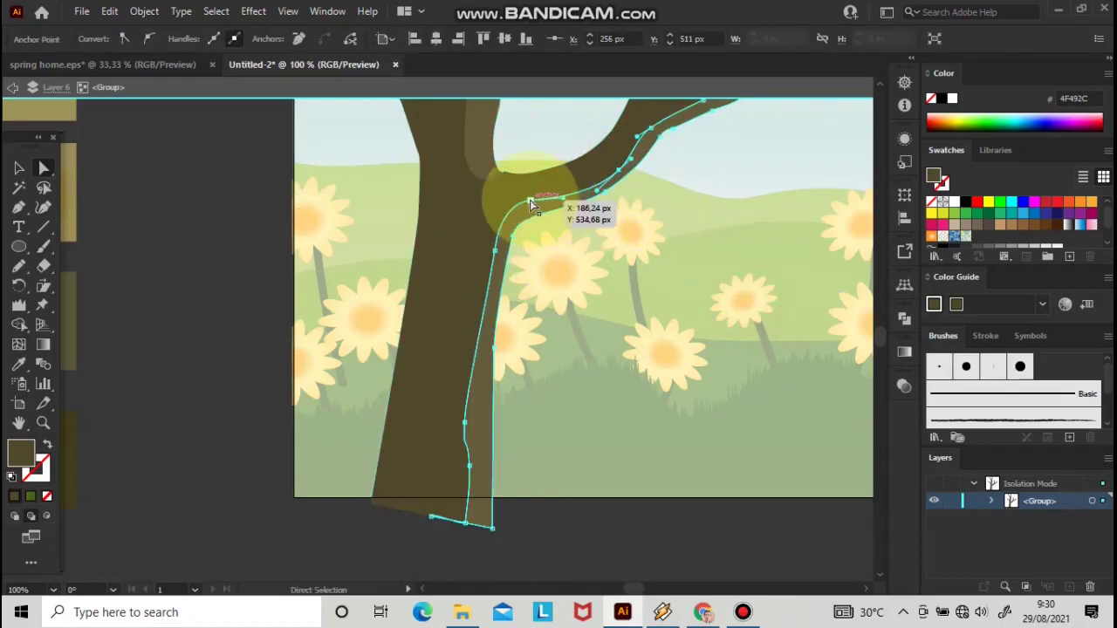
left_click(669, 279)
- Set the Pencil tool's fidelity to the middle notch between Accurate and Smooth
key("ctrl+minus")
key("ctrl+minus")
key("ctrl+equal")
scroll(661, 317, "up", 4)
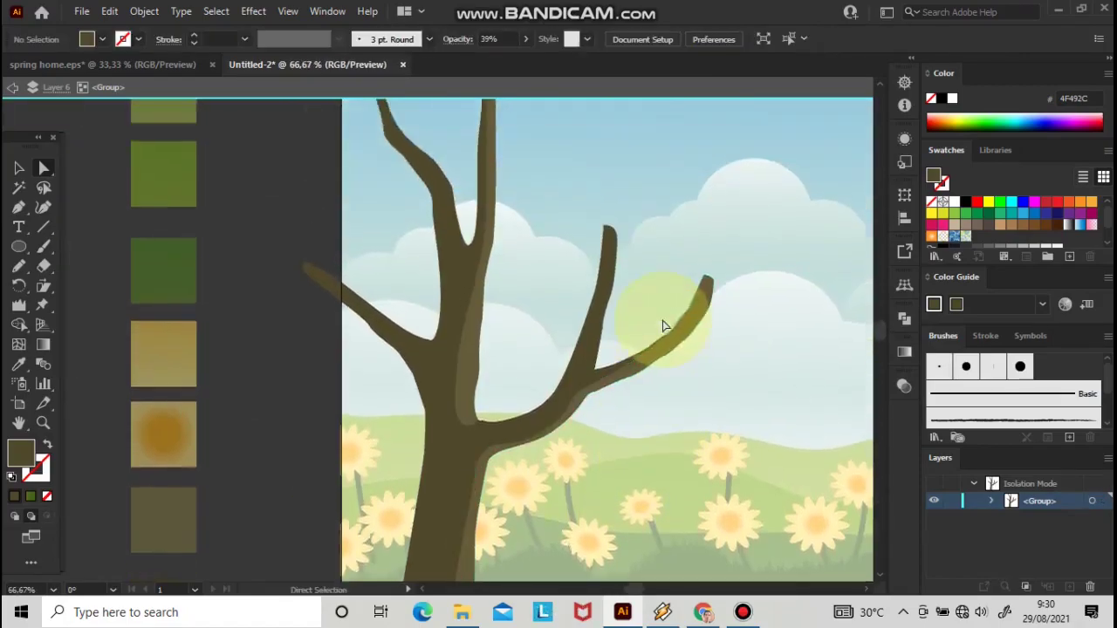
key("ctrl+minus")
key("ctrl+minus")
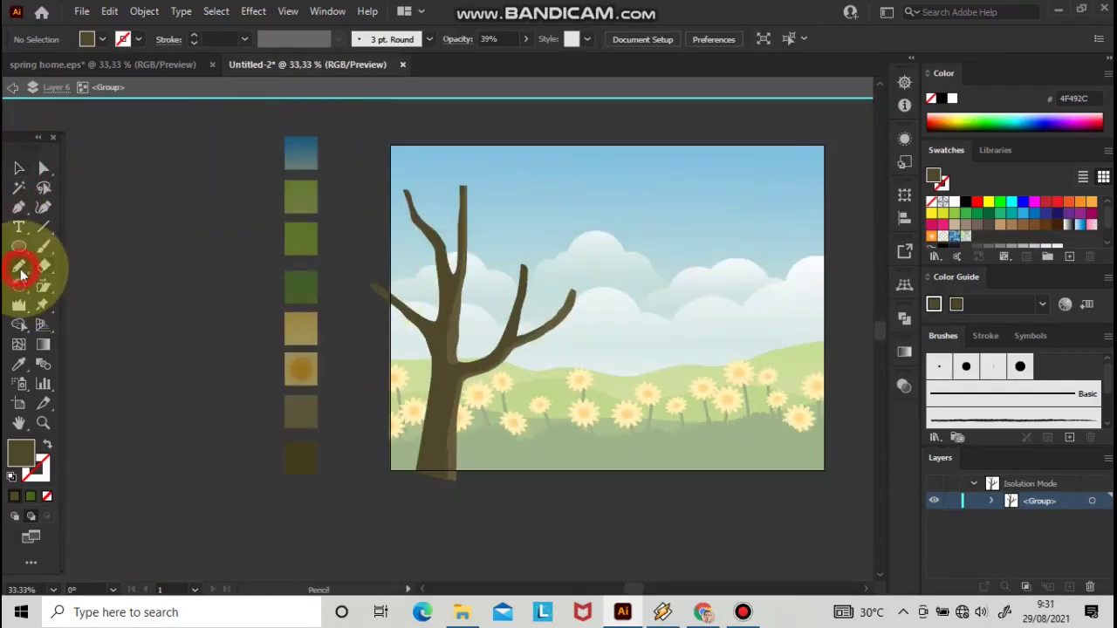
double_click(23, 271)
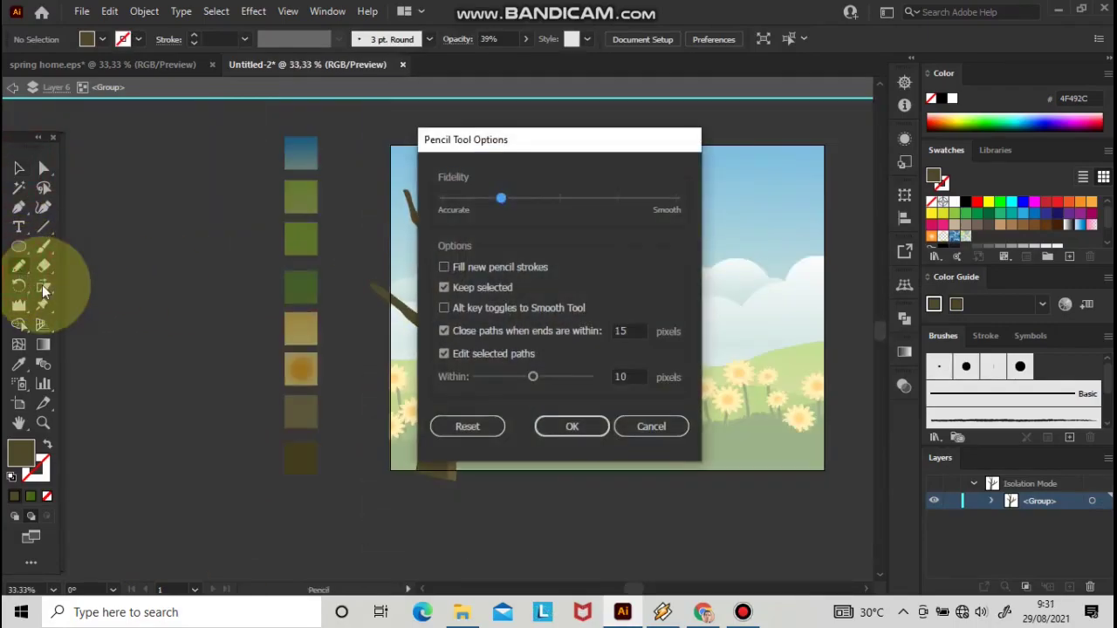
left_click(561, 200)
left_click(570, 425)
key("ctrl+equal")
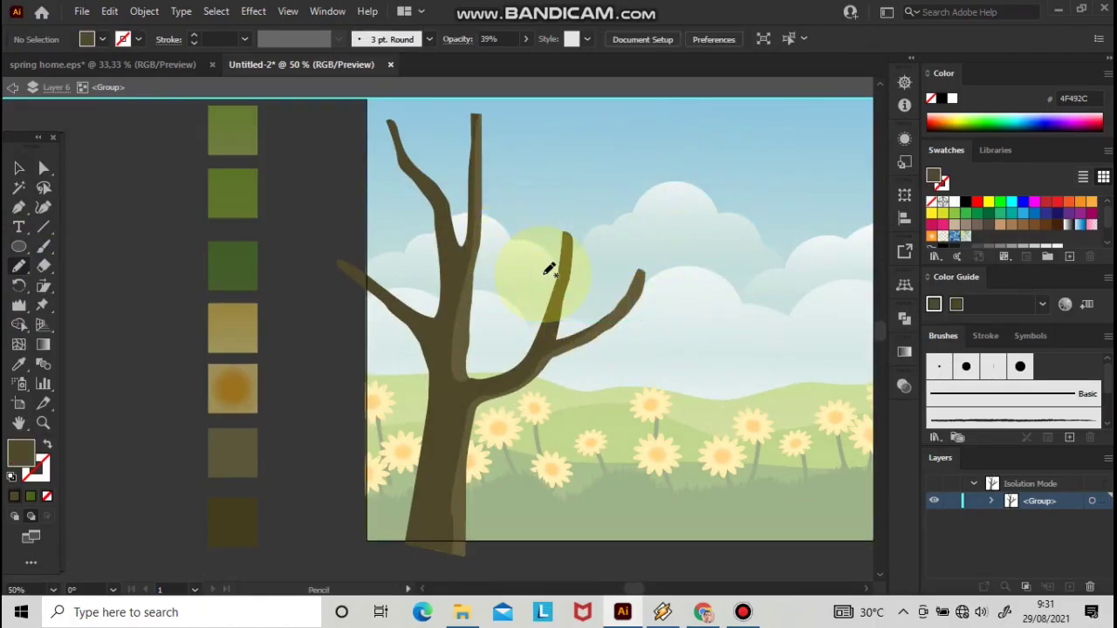
- Draw a freehand leafy crown over the two right branch tips and fill it with the dark green gradient from the palette swatch
double_click(18, 266)
left_click(571, 426)
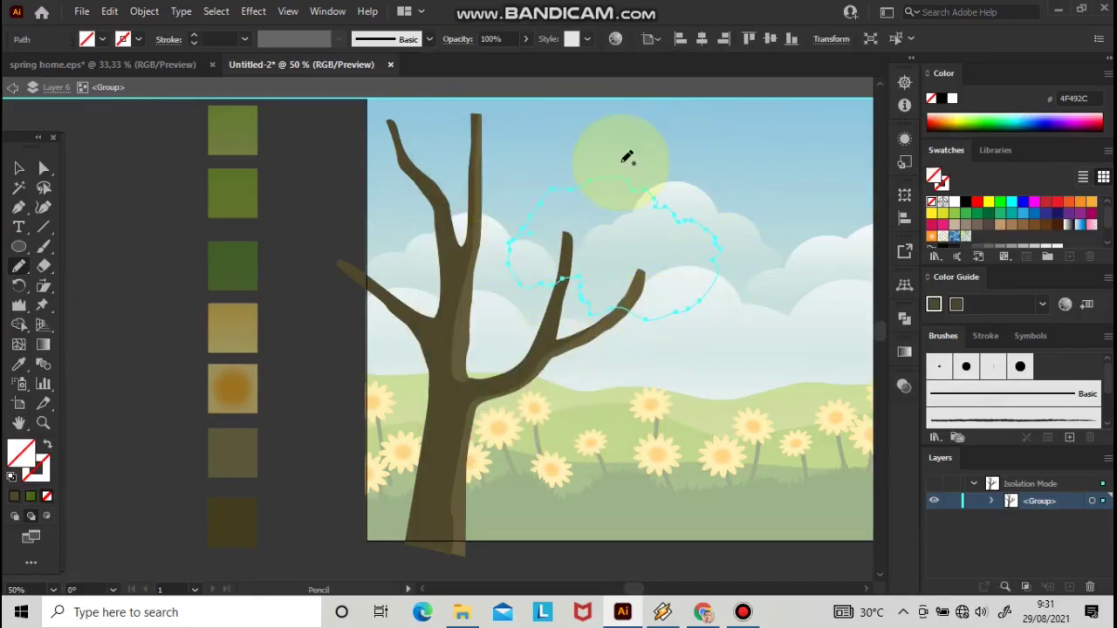
left_click(18, 364)
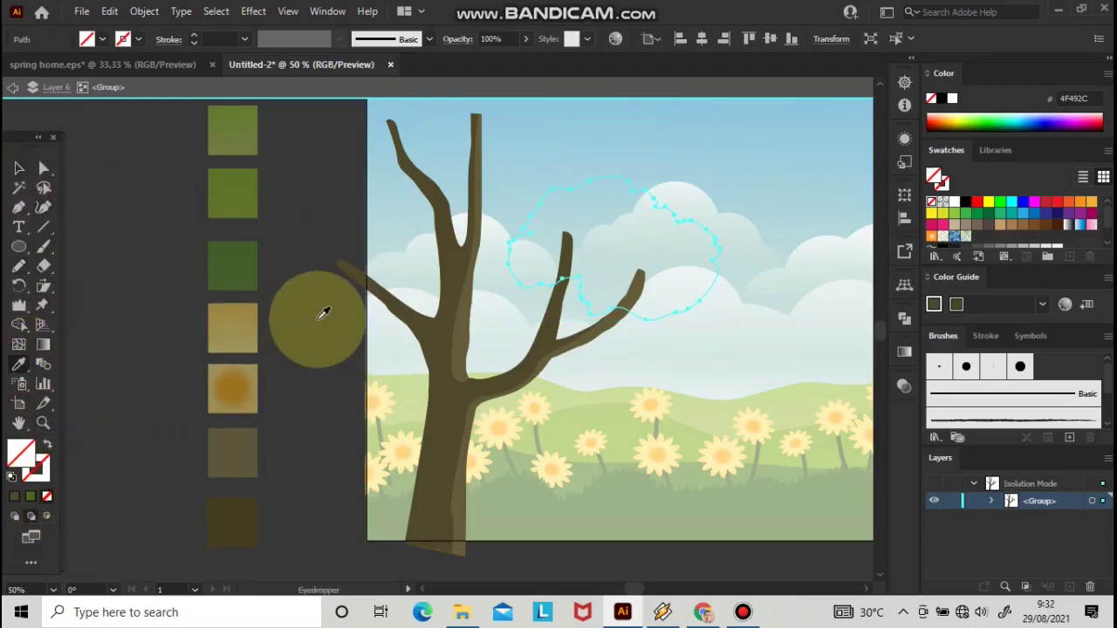
left_click(236, 266)
left_click(18, 168)
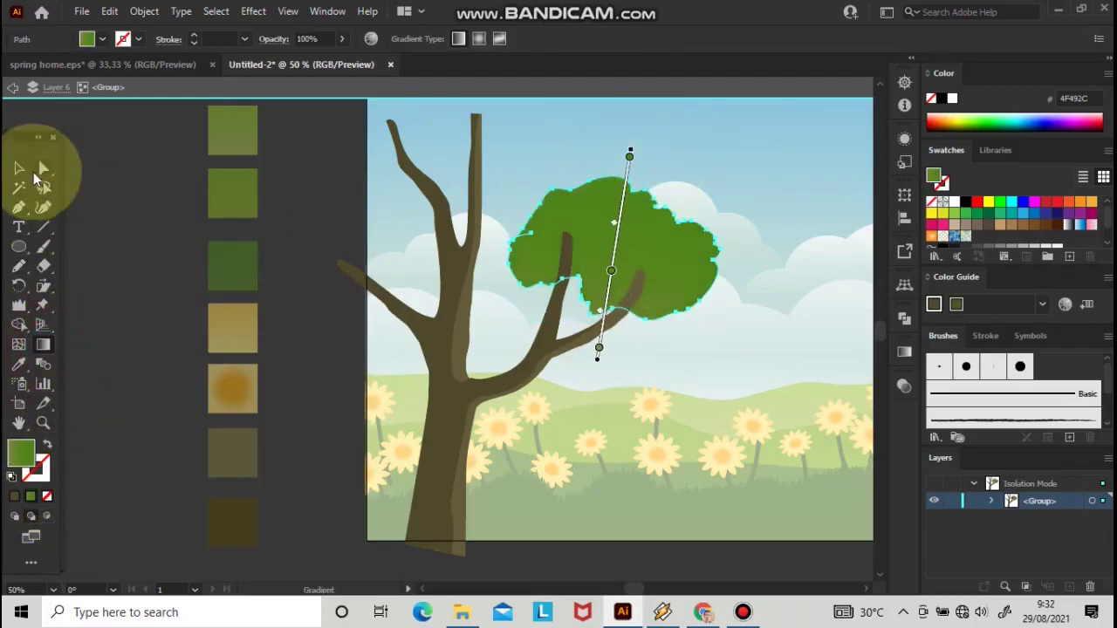
- Bring the right crown in front of the branches and clean up its outline with the Pathfinder Unite operation
key("ctrl+minus")
left_click(195, 219)
key("ctrl+plus")
left_click(155, 16)
mouse_move(165, 44)
left_click(523, 47)
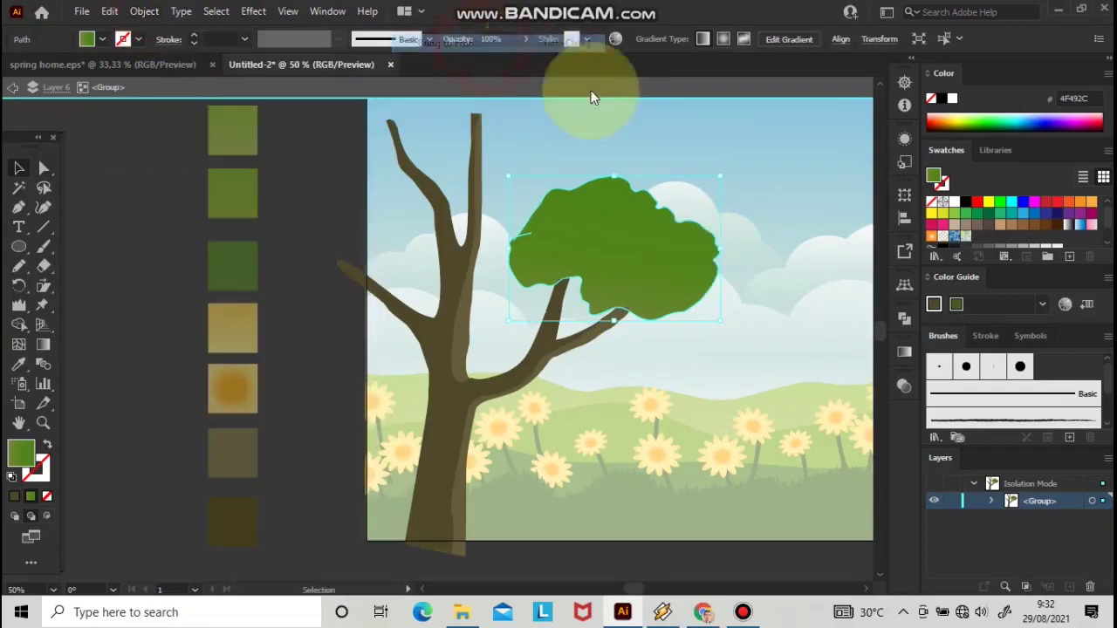
left_click(904, 319)
left_click(715, 358)
left_click(859, 313)
left_click(808, 331)
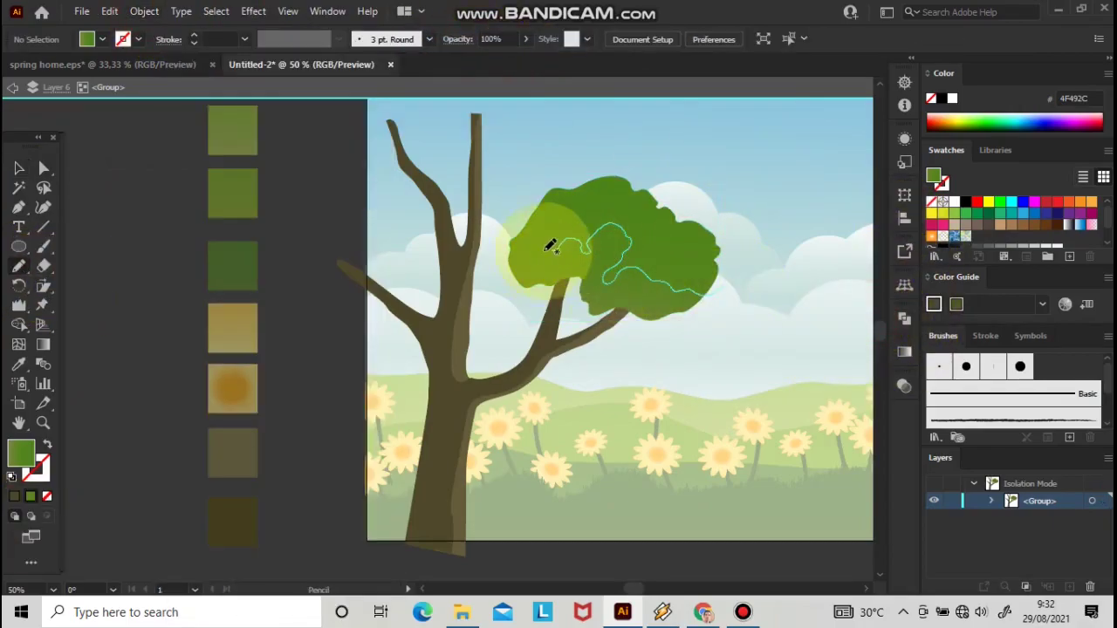
- Draw a wavy freehand shadow shape over the lower part of the right crown and fill it with an upward green gradient
left_click(32, 497)
left_click(859, 347)
left_click(43, 345)
left_click_drag(611, 399, 639, 237)
- Set the right crown's shadow shape to Multiply blending at 40% opacity
left_click(904, 387)
left_click(742, 403)
left_click(758, 134)
left_click(864, 403)
left_click_drag(860, 423, 824, 425)
left_click(859, 379)
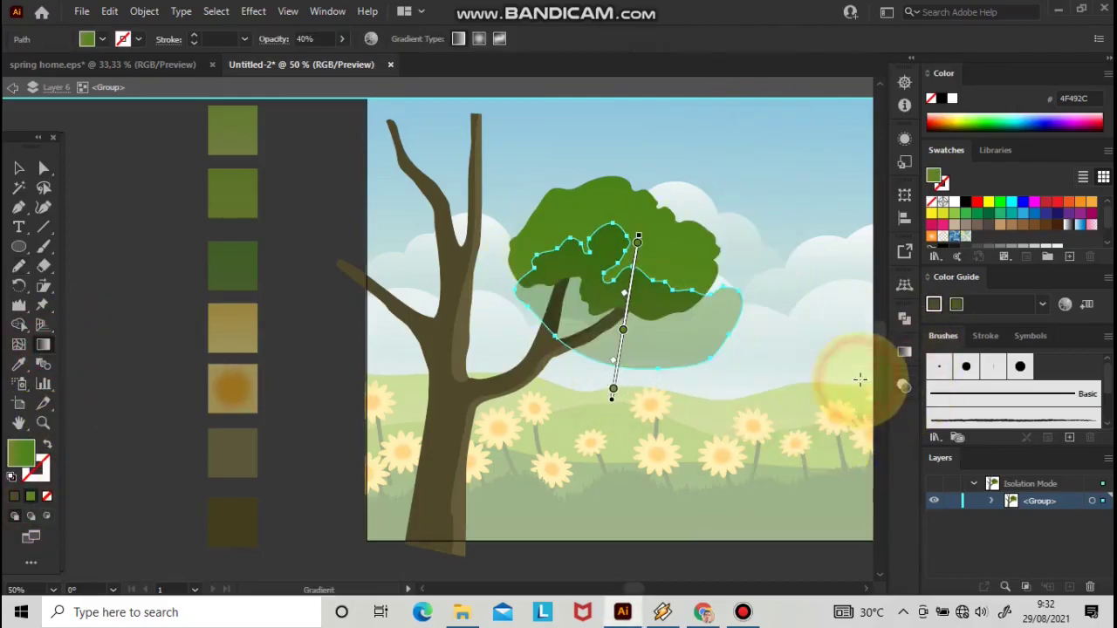
- Trim away the part of the shadow shape that extends below the right crown with the Shape Builder
left_click(19, 169)
left_click(670, 414)
key("ctrl+a")
left_click(734, 378)
left_click(704, 341)
left_click(646, 253, "shift")
left_click(19, 325)
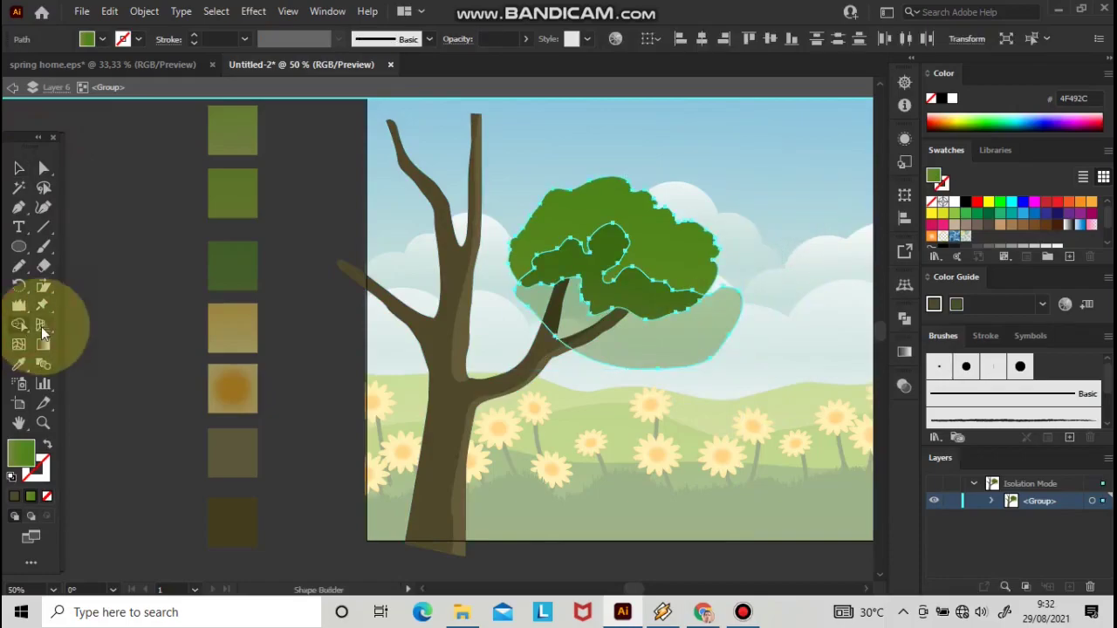
left_click(701, 343, "alt")
left_click(19, 169)
left_click(111, 164)
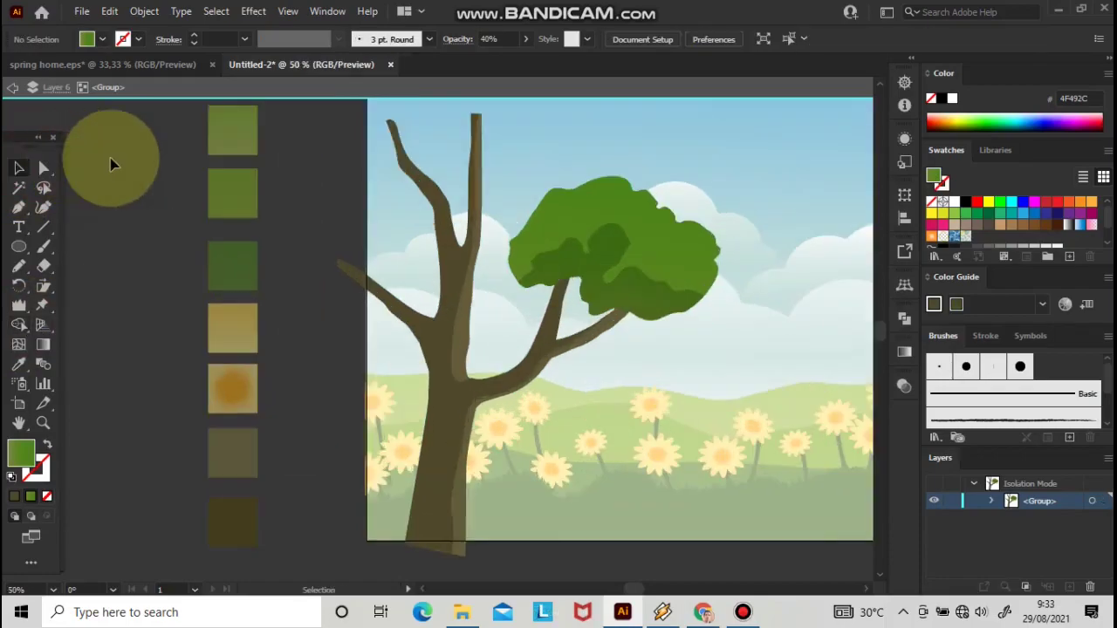
- Draw a wavy freehand highlight shape over the top of the right crown and fill it with a diagonal green gradient
left_click(18, 265)
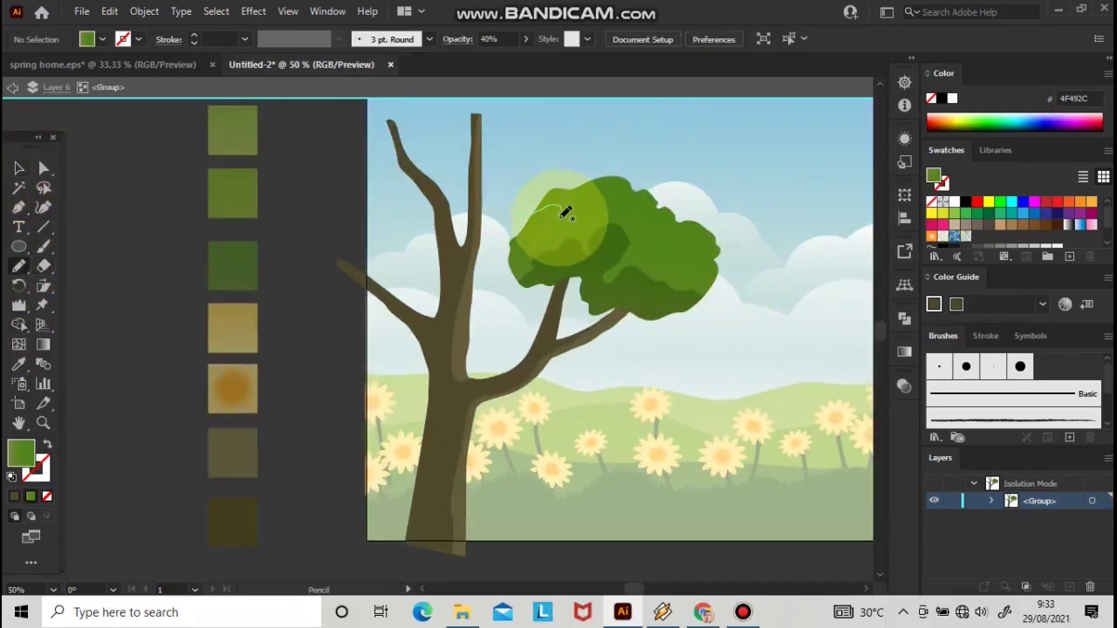
left_click_drag(522, 212, 517, 199)
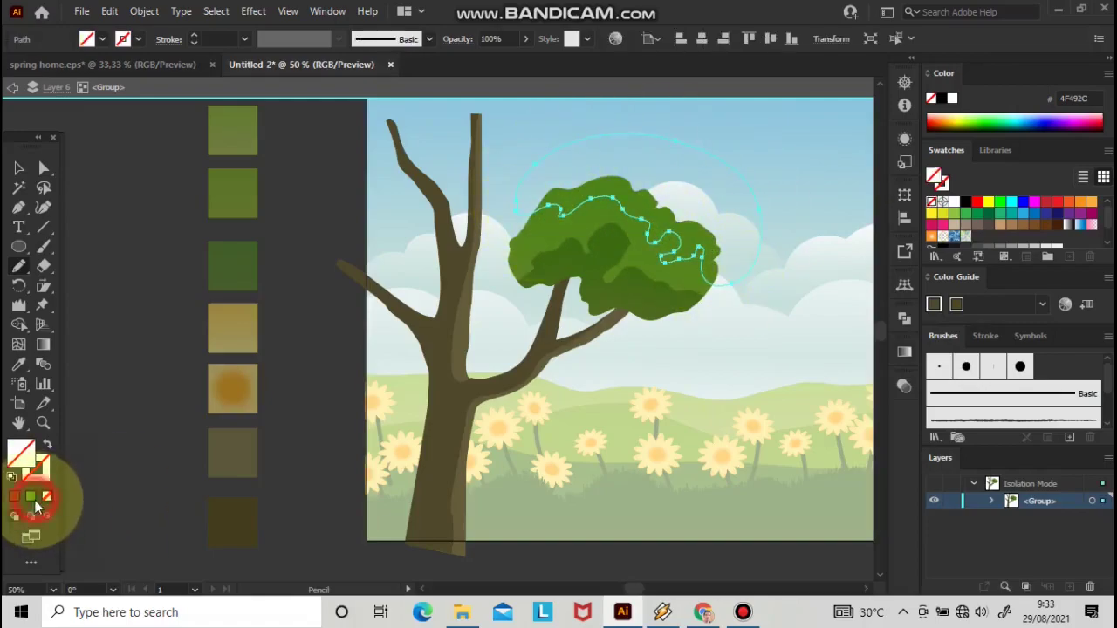
left_click(30, 495)
left_click(43, 344)
mouse_move(716, 154)
left_mouse_down()
mouse_move(666, 323)
mouse_move(672, 345)
left_mouse_up()
left_click(19, 168)
- Set the right crown's highlight shape to Screen blending at 39% opacity
left_click(905, 386)
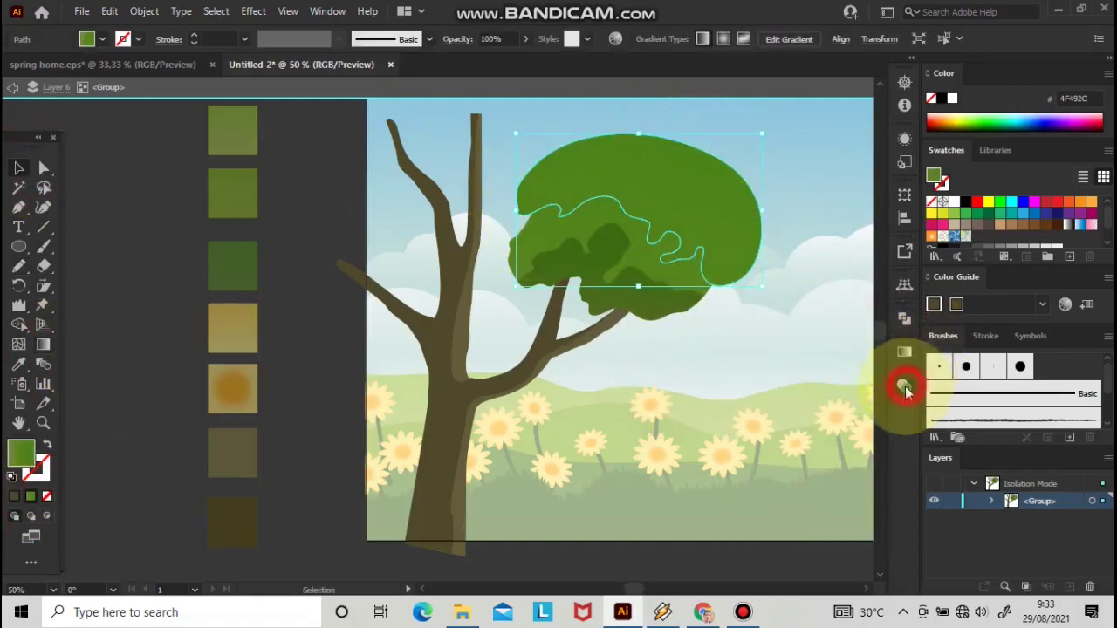
left_click(747, 403)
left_click(752, 194)
left_click_drag(828, 428, 822, 425)
left_click(806, 192)
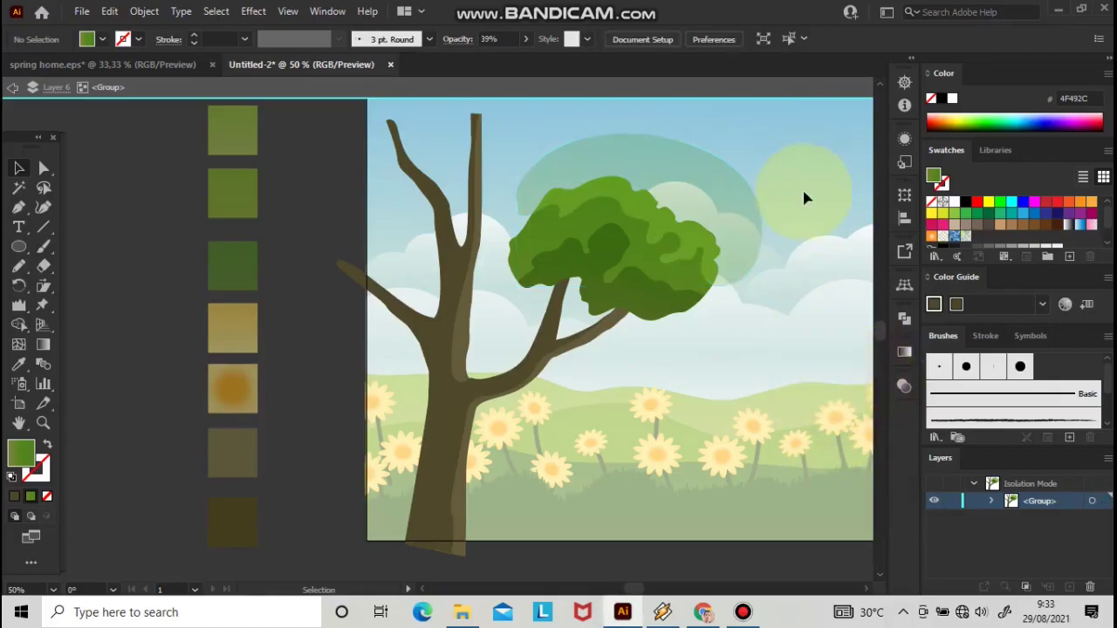
- Trim away the part of the highlight shape that extends outside the right crown with the Shape Builder
left_click(22, 324)
left_click(738, 191, "alt")
left_click(26, 171)
left_click_drag(762, 208, 707, 295)
left_click(152, 13)
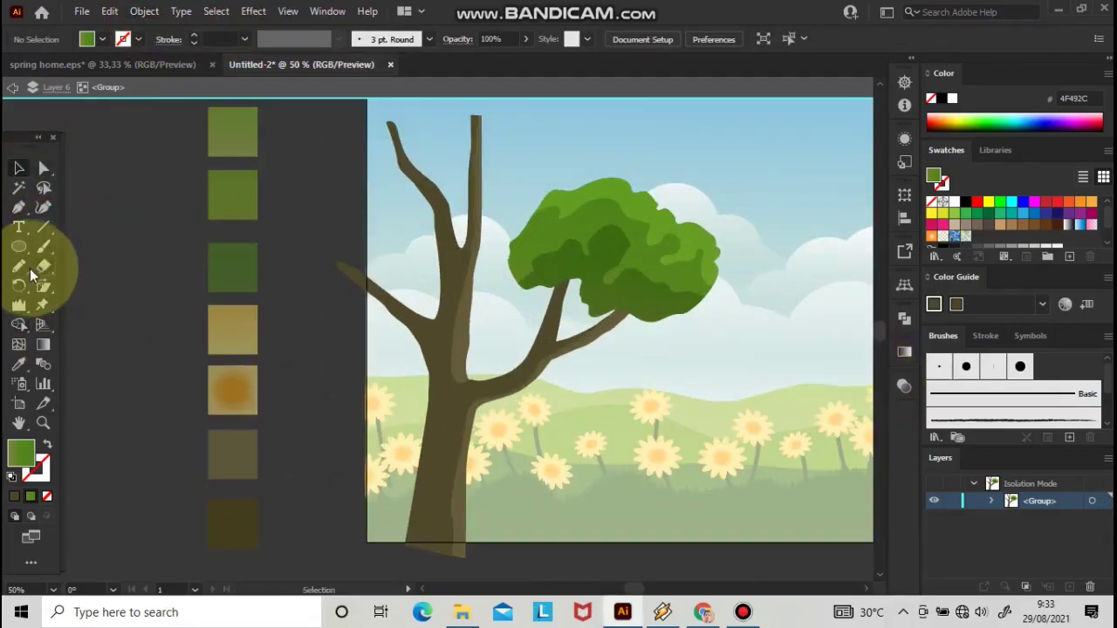
- Draw a larger freehand crown over the two tall upper branches and fill it with the right crown's green gradient, running vertically
left_click(29, 270)
left_click_drag(471, 131, 485, 205)
mouse_move(435, 116)
left_mouse_down()
mouse_move(548, 103)
mouse_move(646, 184)
left_mouse_up()
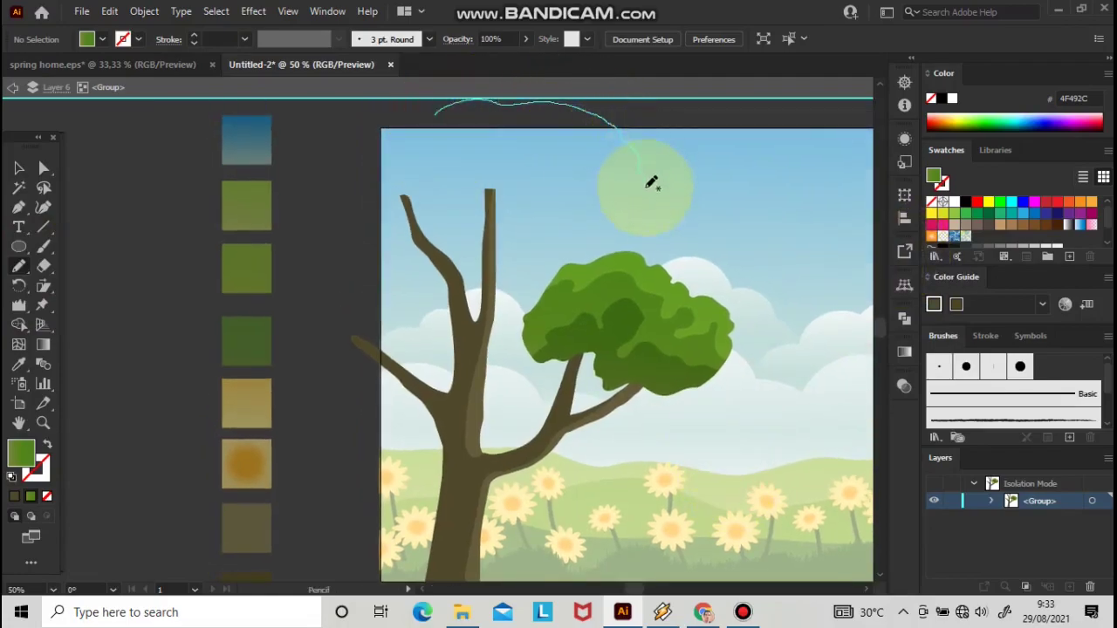
left_click_drag(367, 216, 447, 106)
left_click(19, 366)
left_click(604, 294)
left_click(44, 344)
left_click_drag(501, 284, 506, 104)
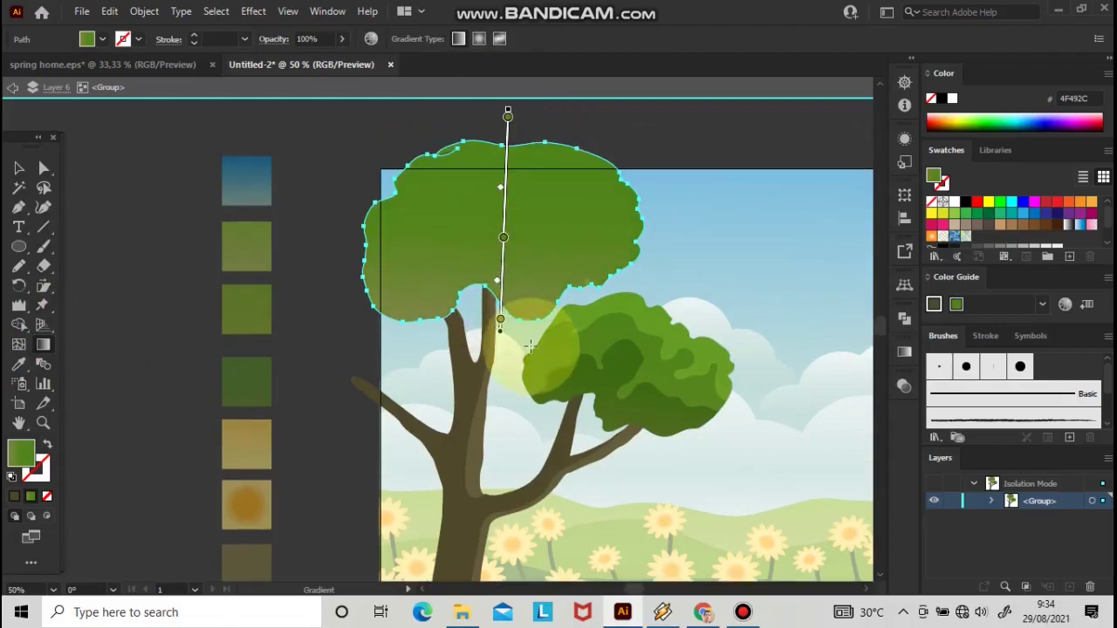
- Unite the large upper crown's outline with Pathfinder
left_click(18, 167)
left_click(902, 320)
left_click(714, 354)
left_click(860, 311)
left_click(847, 239)
left_click(629, 196)
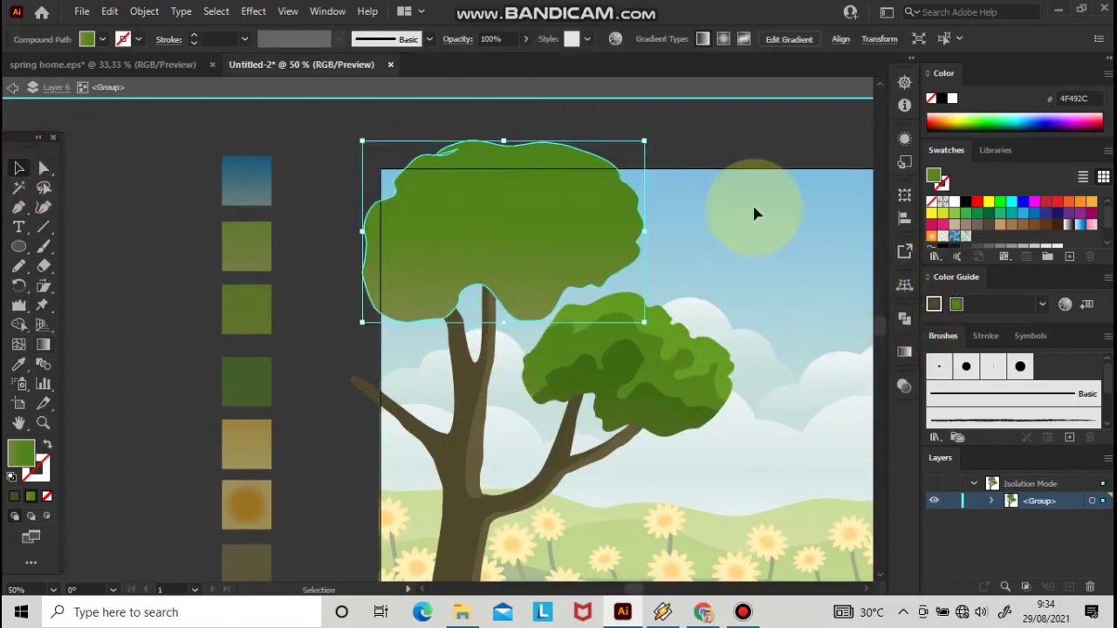
left_click(768, 172)
- Draw a wavy freehand shadow shape over the lower part of the upper crown and fill it with an upward green gradient
left_click(21, 268)
mouse_move(353, 319)
left_mouse_down()
mouse_move(411, 255)
mouse_move(536, 199)
left_mouse_up()
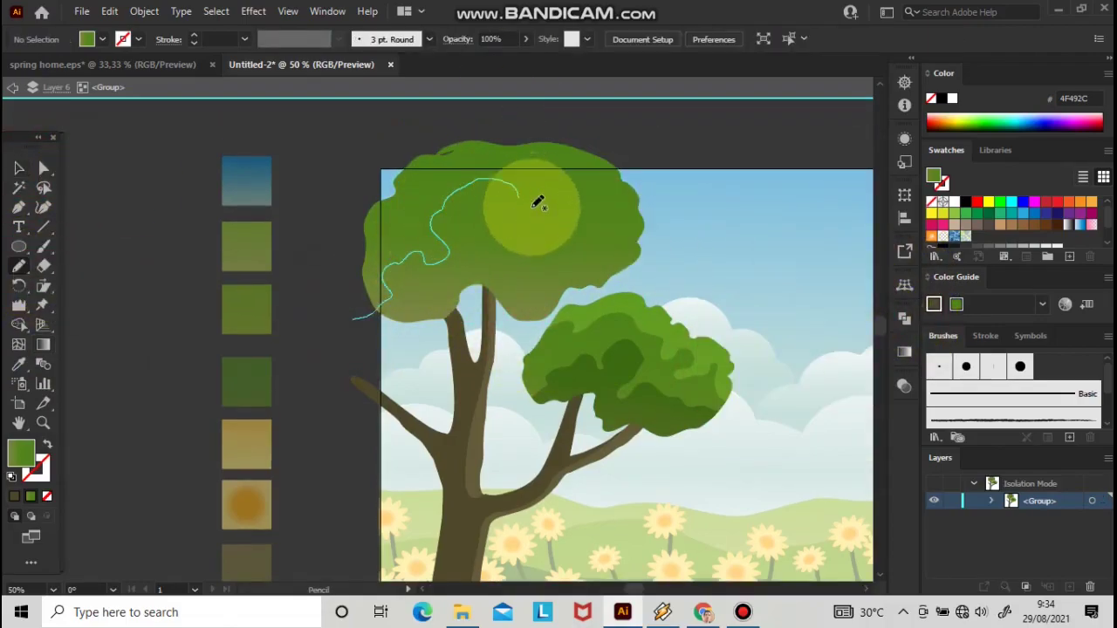
mouse_move(603, 248)
left_mouse_down()
mouse_move(354, 361)
mouse_move(365, 309)
left_mouse_up()
left_click(33, 497)
left_click(866, 352)
left_click(43, 345)
left_click_drag(509, 418, 476, 229)
- Set the upper crown's shadow shape to Multiply blending at about 41% opacity
left_click(904, 386)
left_click(769, 404)
left_click(773, 156)
left_click(865, 404)
left_click_drag(865, 424, 825, 427)
left_click(857, 379)
left_click(19, 169)
- Draw a freehand highlight shape along the upper right edge of the upper crown and fill it with the green gradient
left_click(19, 266)
mouse_move(462, 137)
left_mouse_down()
mouse_move(593, 195)
mouse_move(554, 112)
mouse_move(472, 141)
left_mouse_up()
left_click(32, 496)
left_click(858, 343)
- Set the upper crown's highlight shape to Screen blending at 38% opacity
left_click(904, 386)
left_click(761, 404)
left_click(748, 193)
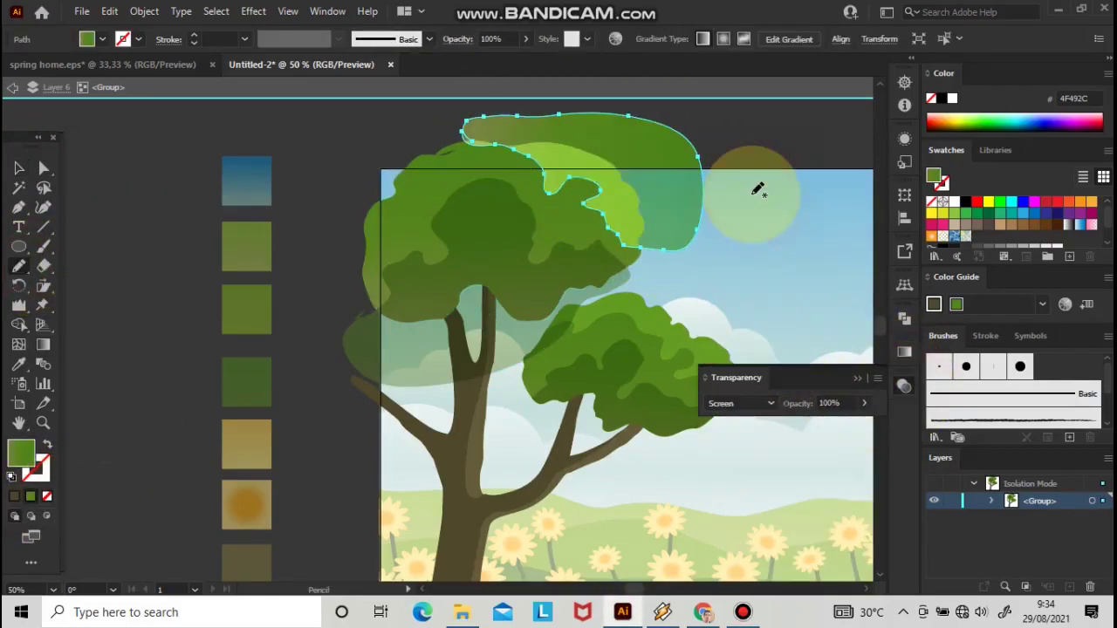
left_click_drag(843, 428, 820, 427)
left_click(858, 379)
- Trim away the parts of the highlight and shadow shapes that extend outside the upper crown with the Shape Builder
left_click(19, 169)
left_click(162, 157)
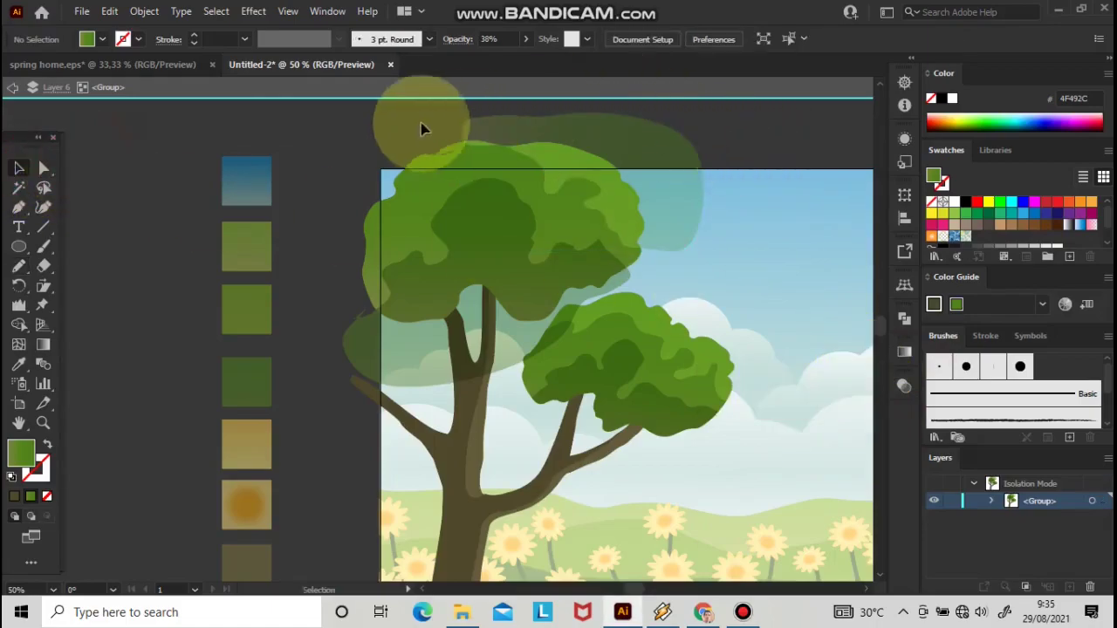
left_click_drag(424, 126, 581, 239)
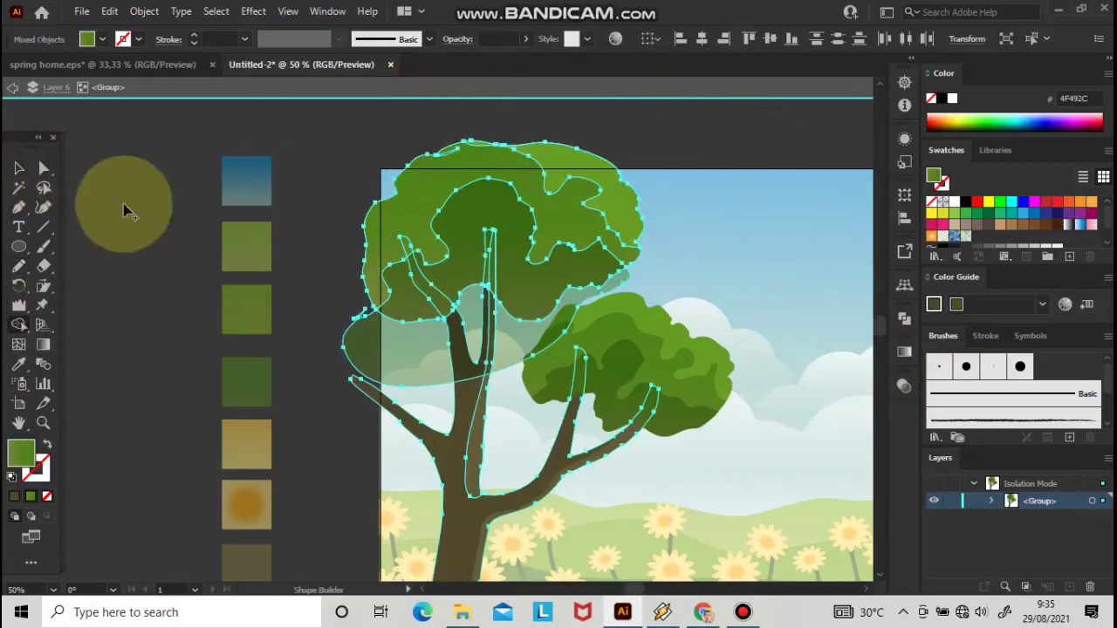
left_click(137, 149)
left_click_drag(334, 182, 402, 352)
left_click(415, 352, "alt")
left_click(524, 338, "alt")
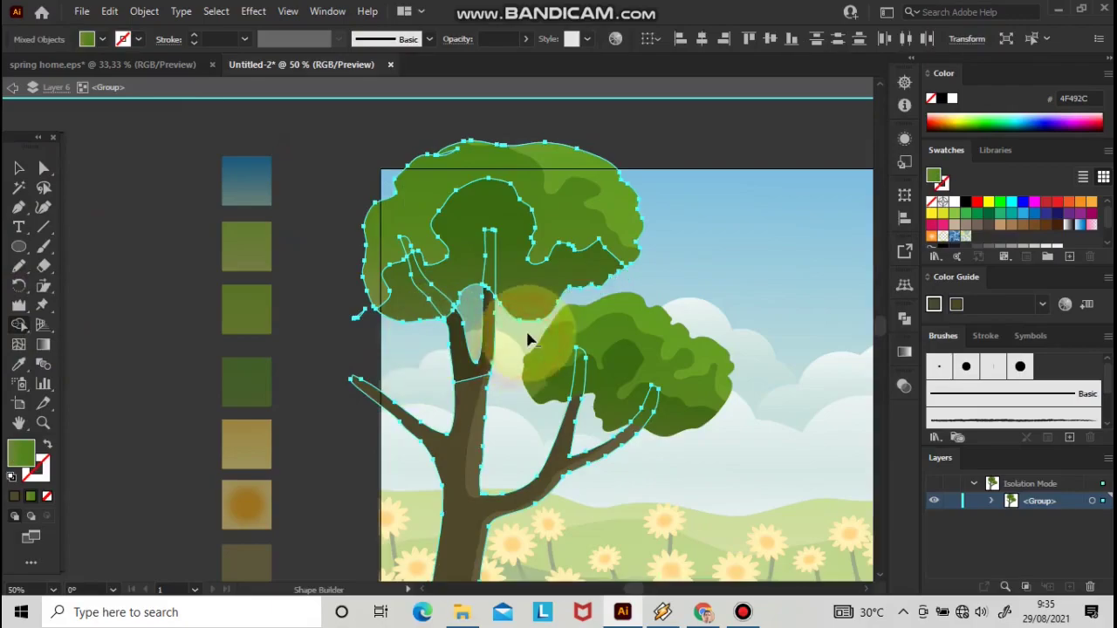
left_click(19, 168)
left_click(187, 136)
left_click(361, 314)
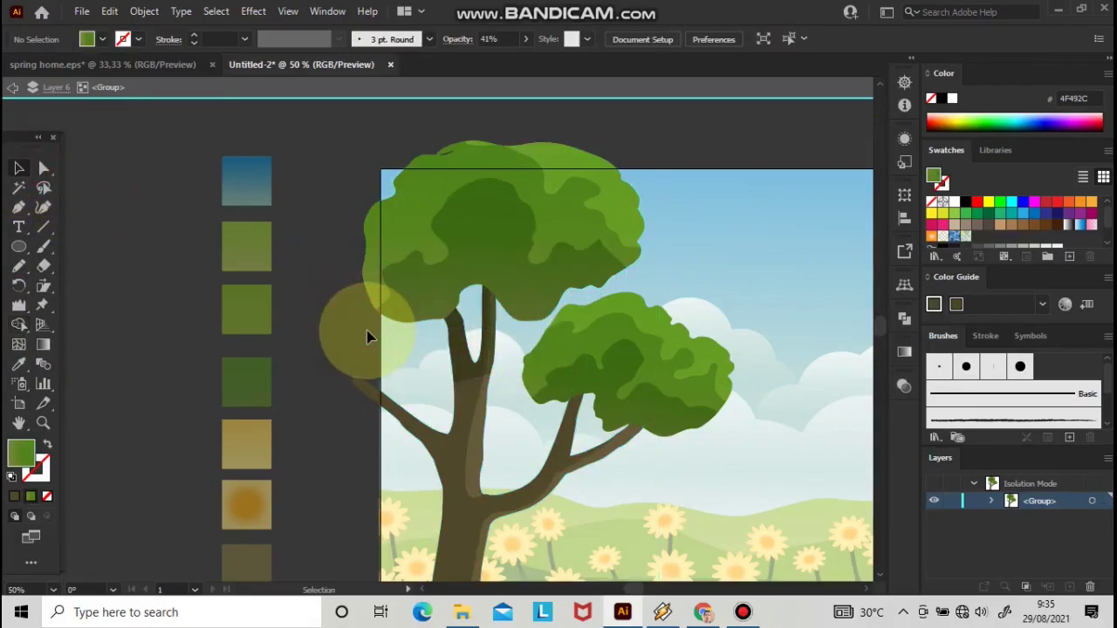
- Draw a freehand crown around the tip of the left branch and fill it with the green gradient, running vertically
key("ctrl+minus")
left_click(19, 266)
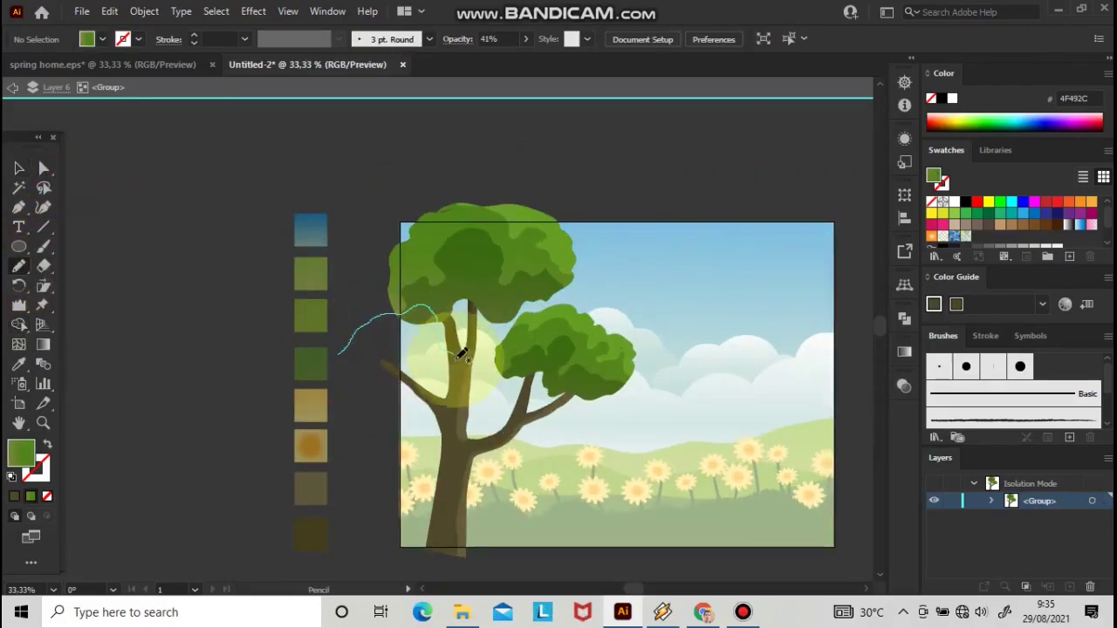
left_click_drag(322, 404, 390, 299)
key("ctrl+plus")
key("ctrl+plus")
mouse_move(242, 334)
left_mouse_down()
mouse_move(388, 294)
mouse_move(465, 365)
left_mouse_up()
mouse_move(245, 434)
left_mouse_down()
mouse_move(250, 323)
mouse_move(243, 333)
left_mouse_up()
left_click(44, 344)
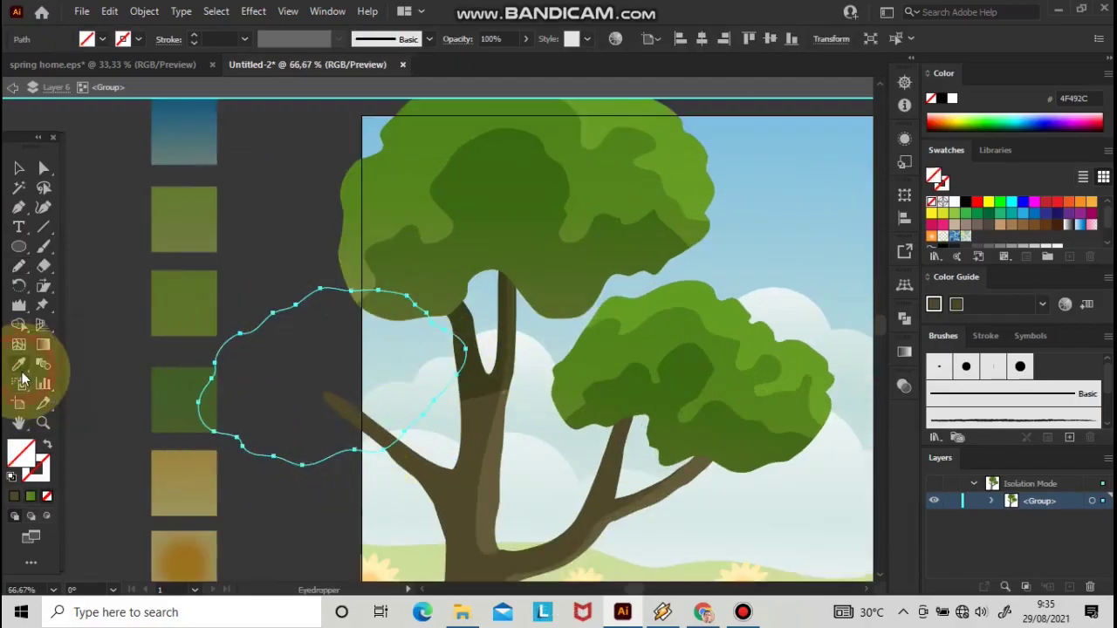
left_click_drag(367, 506, 348, 290)
- Isolate the left crown for separate editing
left_click(22, 167)
left_click(274, 143)
key("ctrl+minus")
left_click(324, 218)
right_click(365, 399)
left_click(430, 150)
- Draw a wavy freehand shadow shape over the lower part of the left crown and fill it with an upward green gradient
mouse_move(259, 398)
left_mouse_down()
mouse_move(291, 378)
mouse_move(390, 382)
left_mouse_up()
left_click_drag(275, 428, 261, 398)
left_click(33, 496)
left_click(43, 345)
left_click_drag(358, 529, 392, 351)
- Set the left crown's shadow shape to Multiply blending and open its opacity for adjustment
left_click(22, 170)
left_click(905, 387)
left_click(740, 404)
left_click(759, 137)
left_click(865, 404)
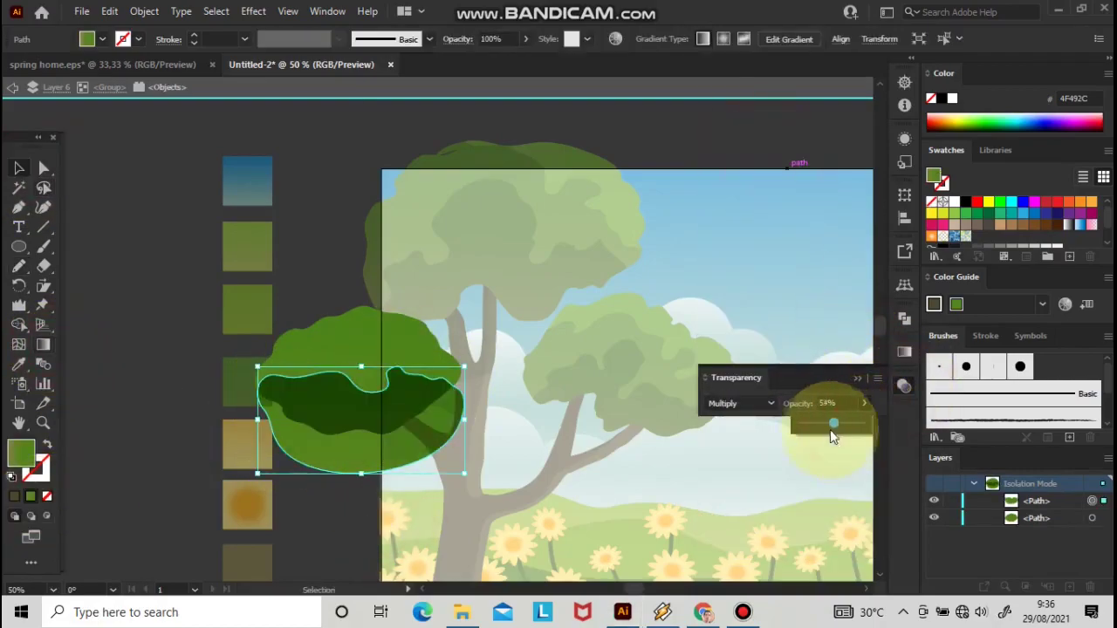